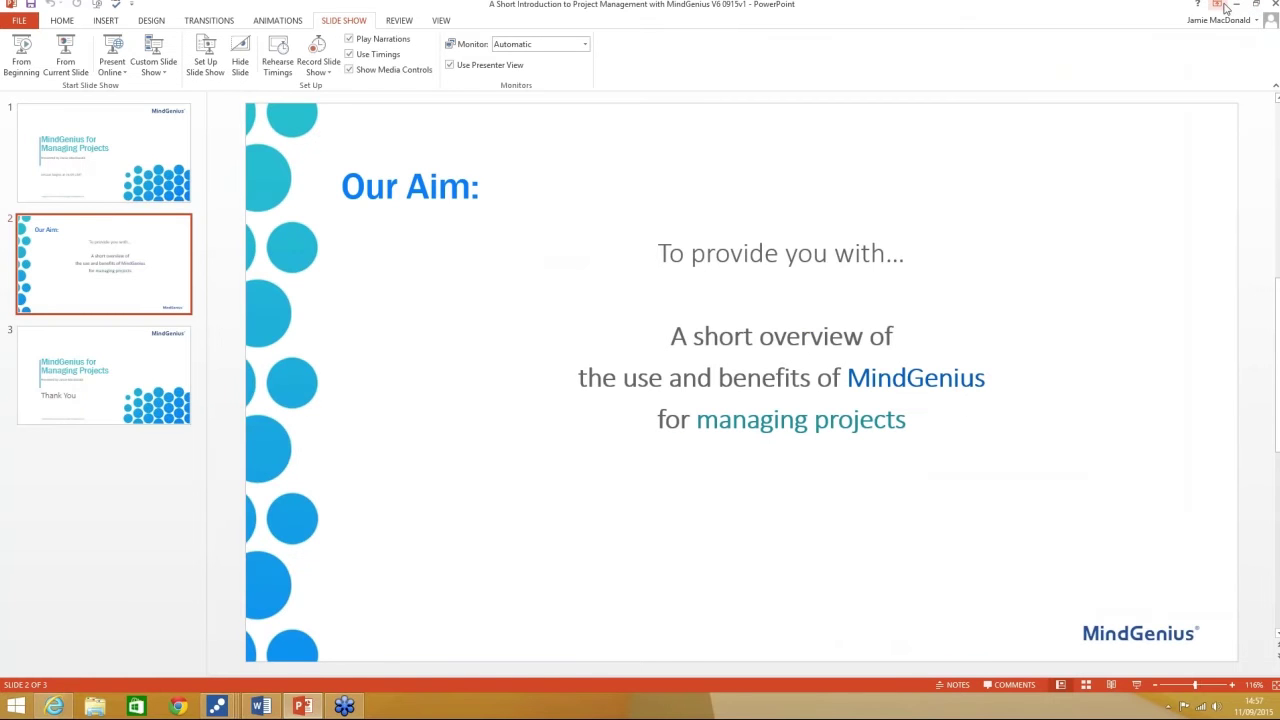
Minimise PowerPoint to reveal the Project Management Process map in MindGenius
{"action": "left_click", "coordinate": [1236, 6]}
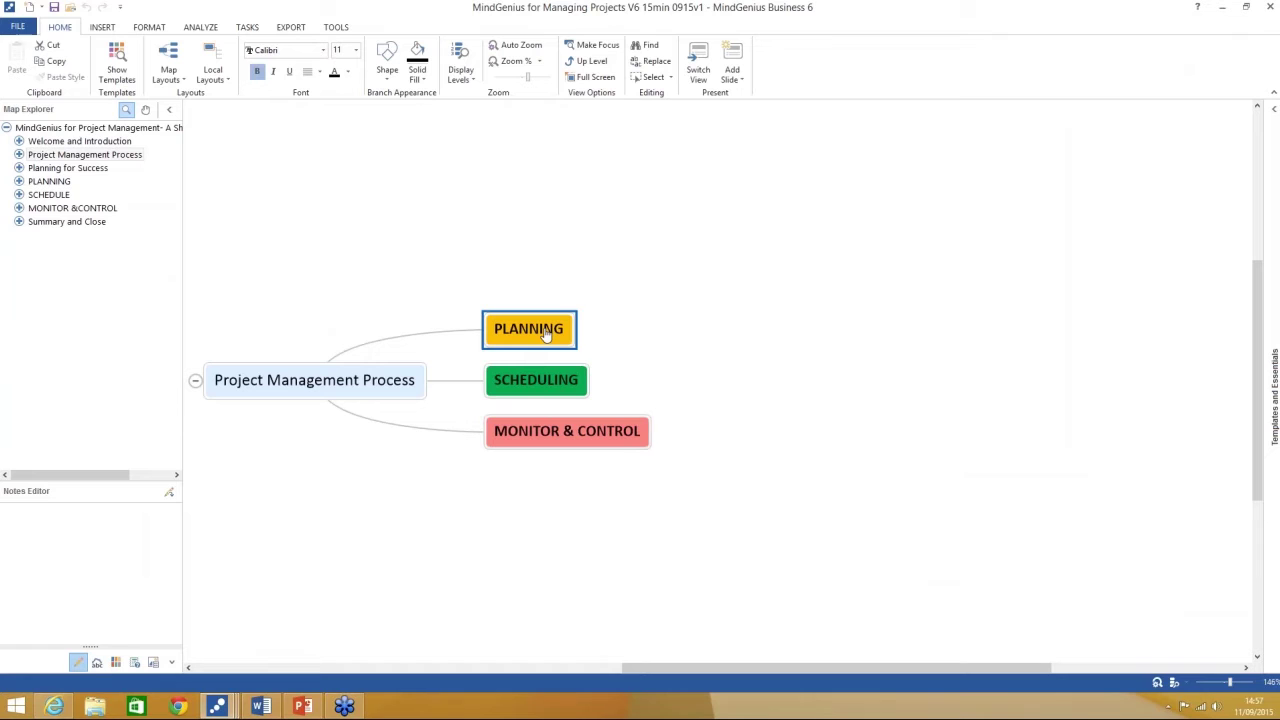
Focus the map on Planning for Success, expand its sub-topics and step through them to Planning Process Failure
{"action": "left_click", "coordinate": [545, 380]}
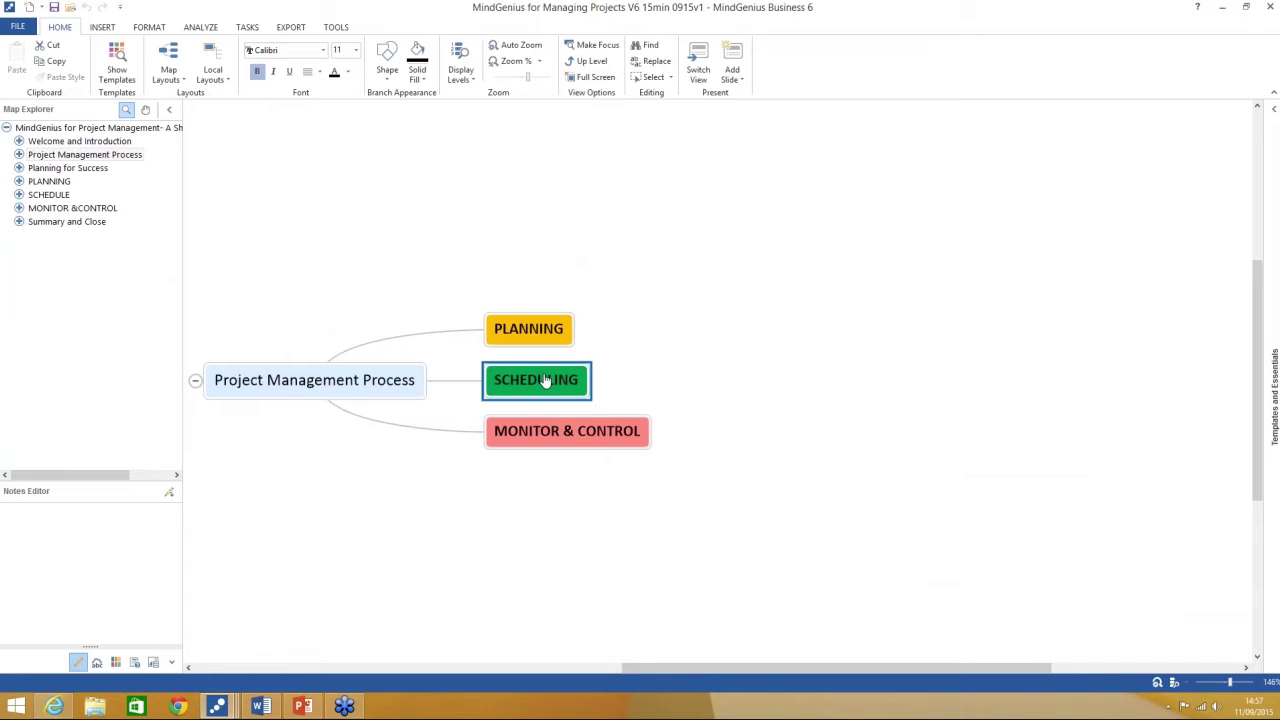
{"action": "left_click", "coordinate": [557, 433]}
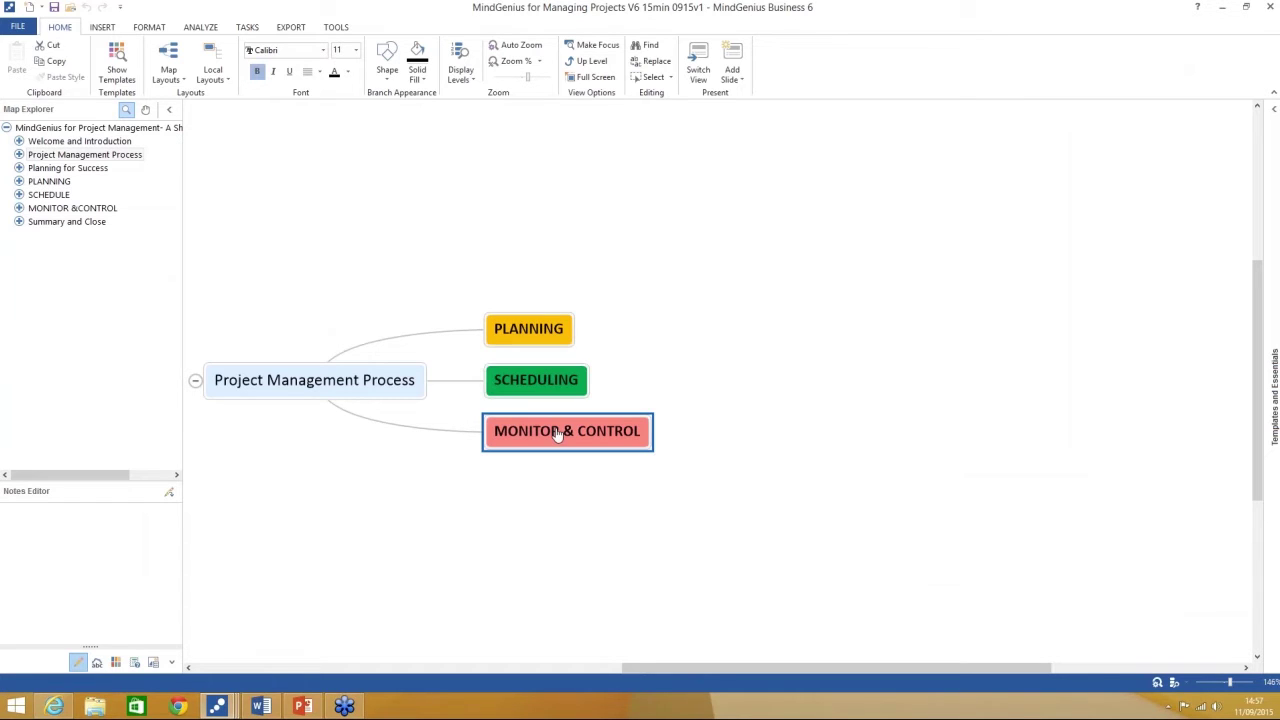
{"action": "left_click", "coordinate": [67, 168]}
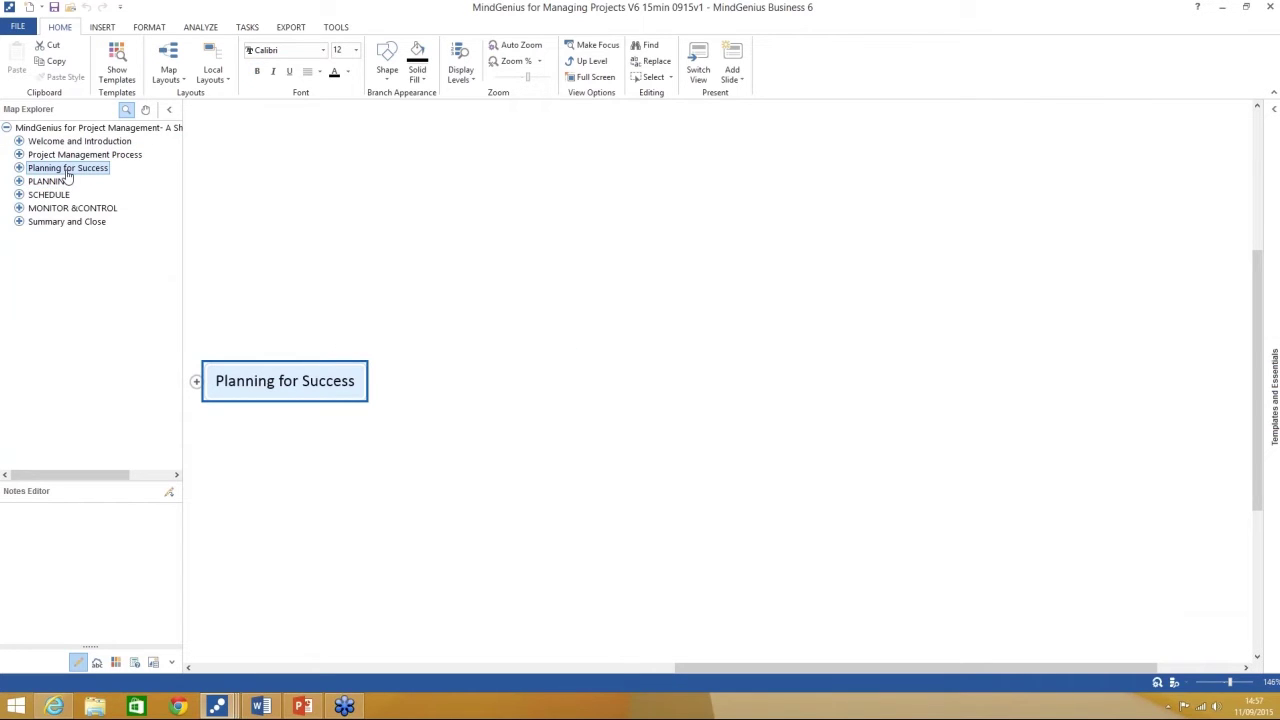
{"action": "left_click", "coordinate": [196, 381]}
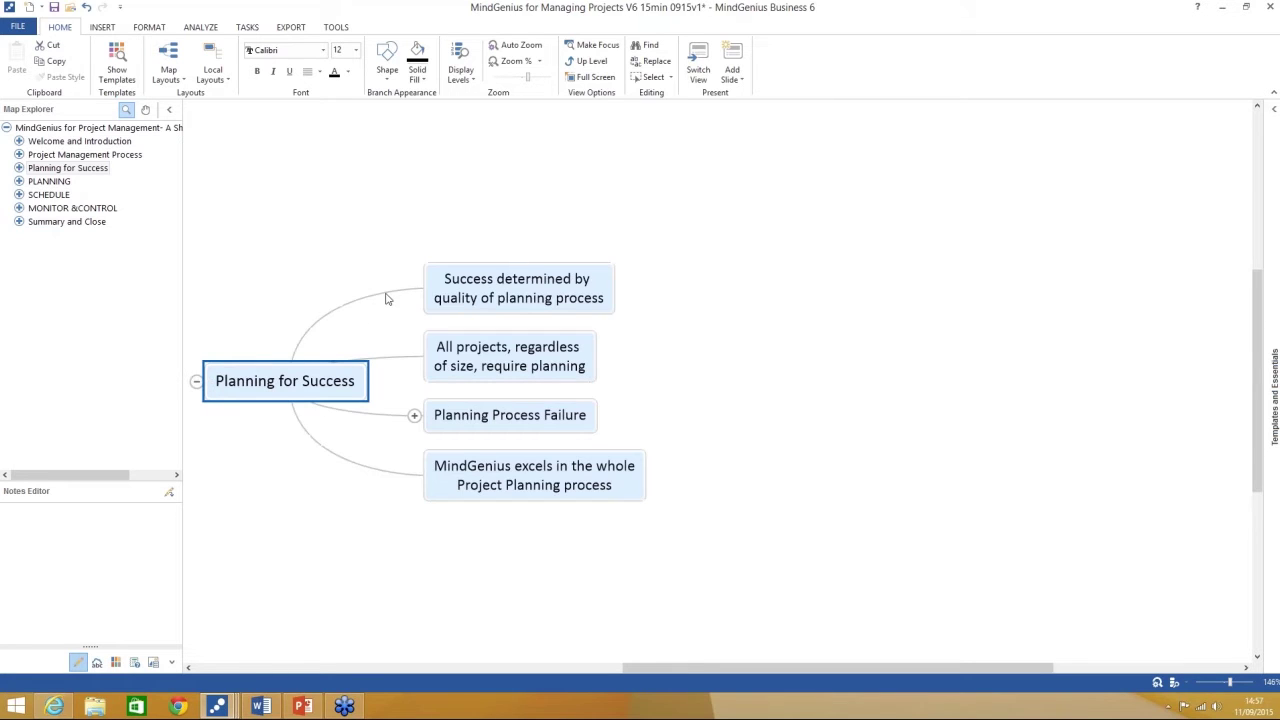
{"action": "left_click", "coordinate": [450, 290]}
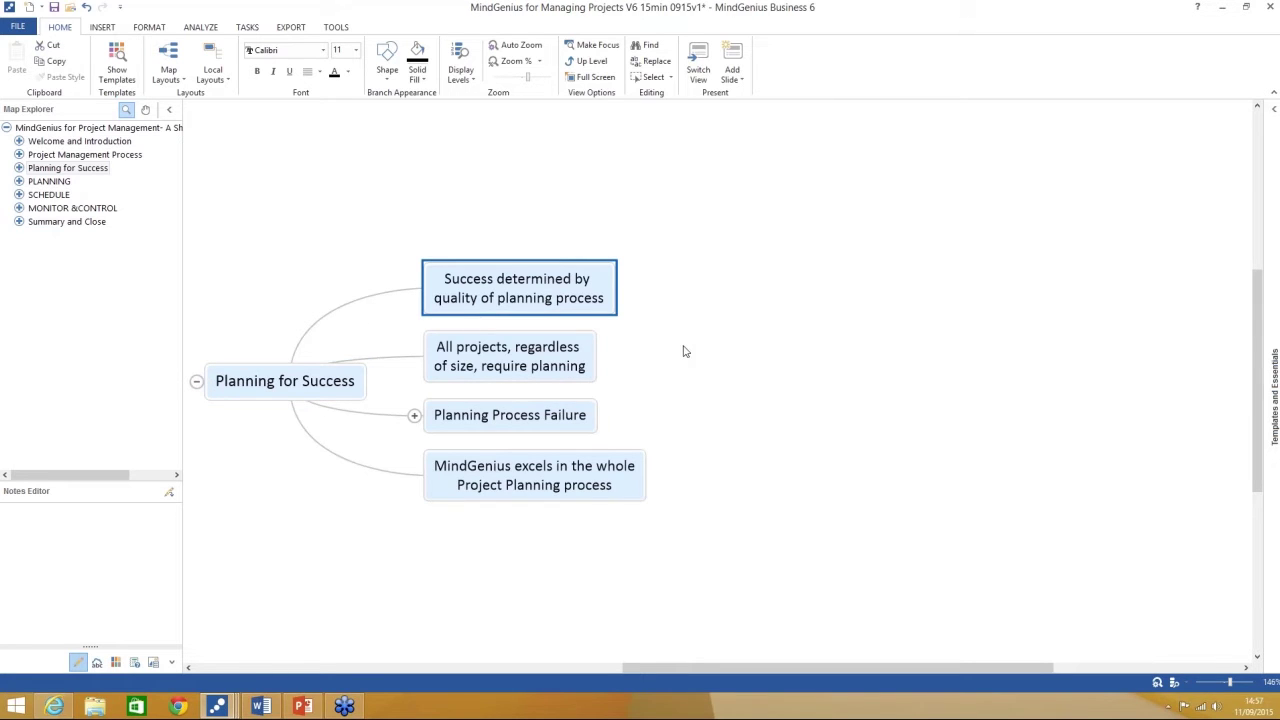
{"action": "left_click", "coordinate": [570, 372]}
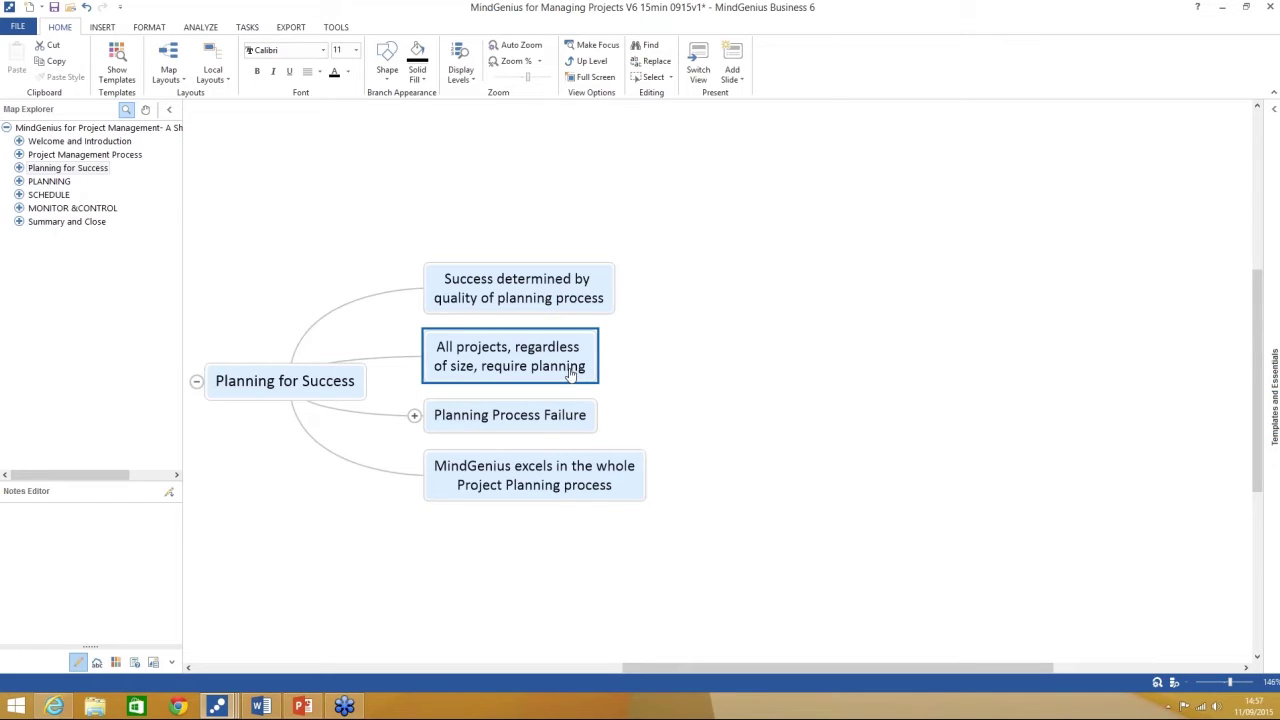
{"action": "left_click", "coordinate": [500, 422]}
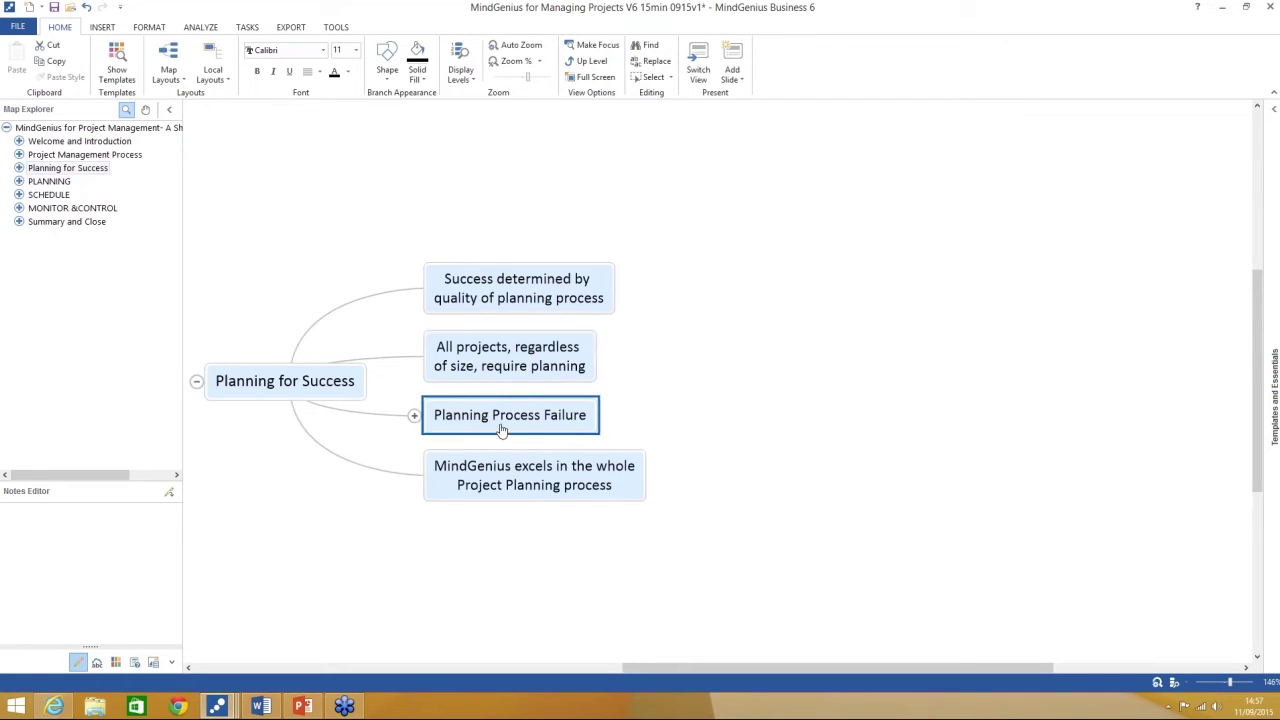
Expand Planning Process Failure, review its four causes, then show only the PLANNING branch
{"action": "left_click", "coordinate": [414, 416]}
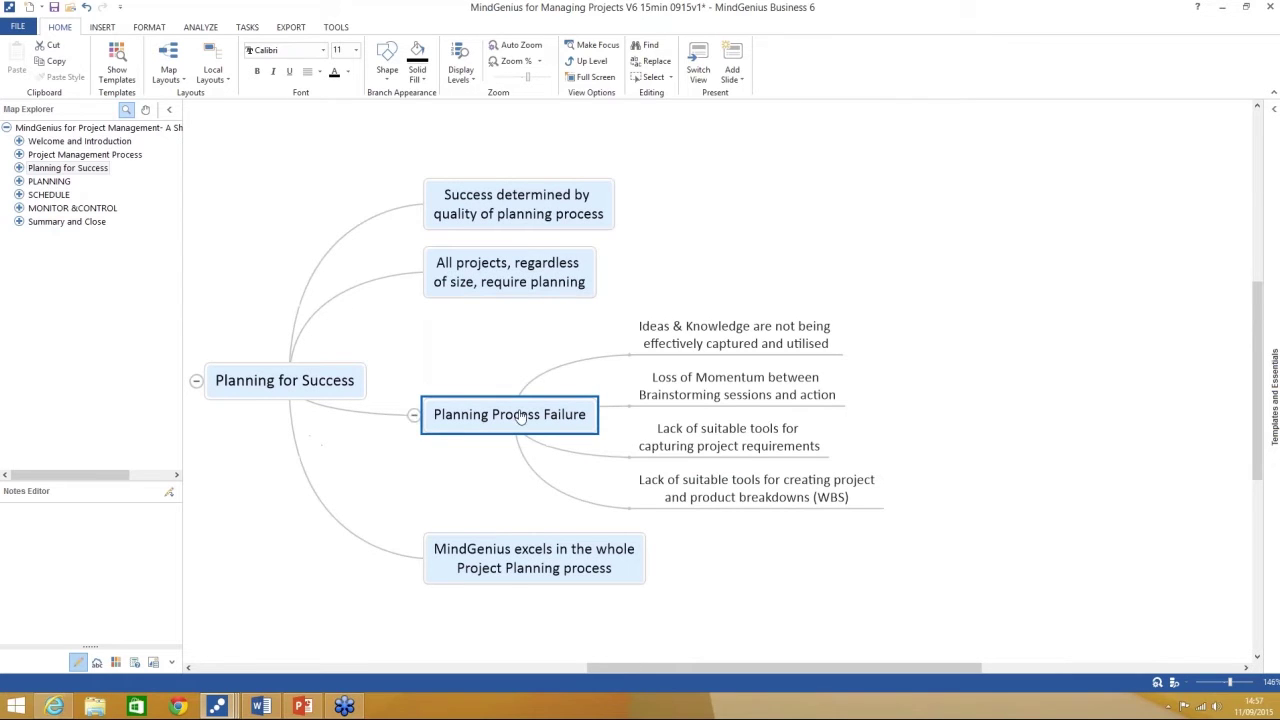
{"action": "left_click", "coordinate": [677, 347]}
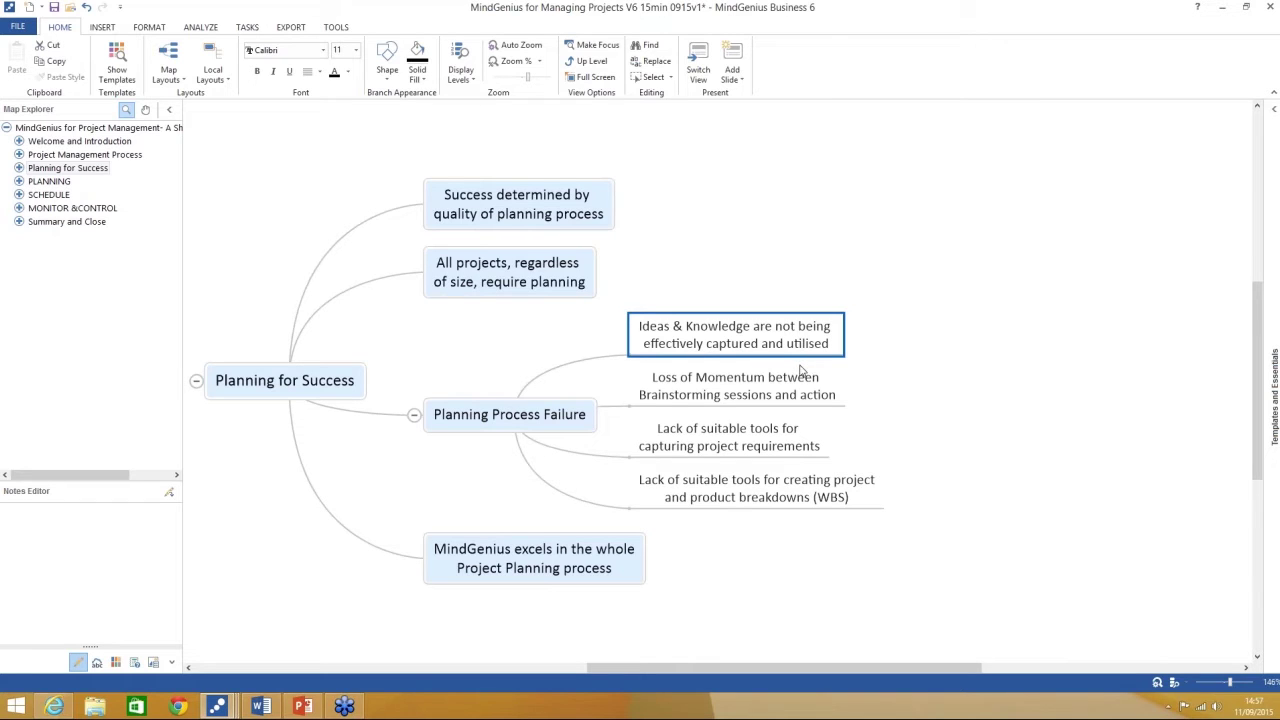
{"action": "left_click", "coordinate": [757, 390]}
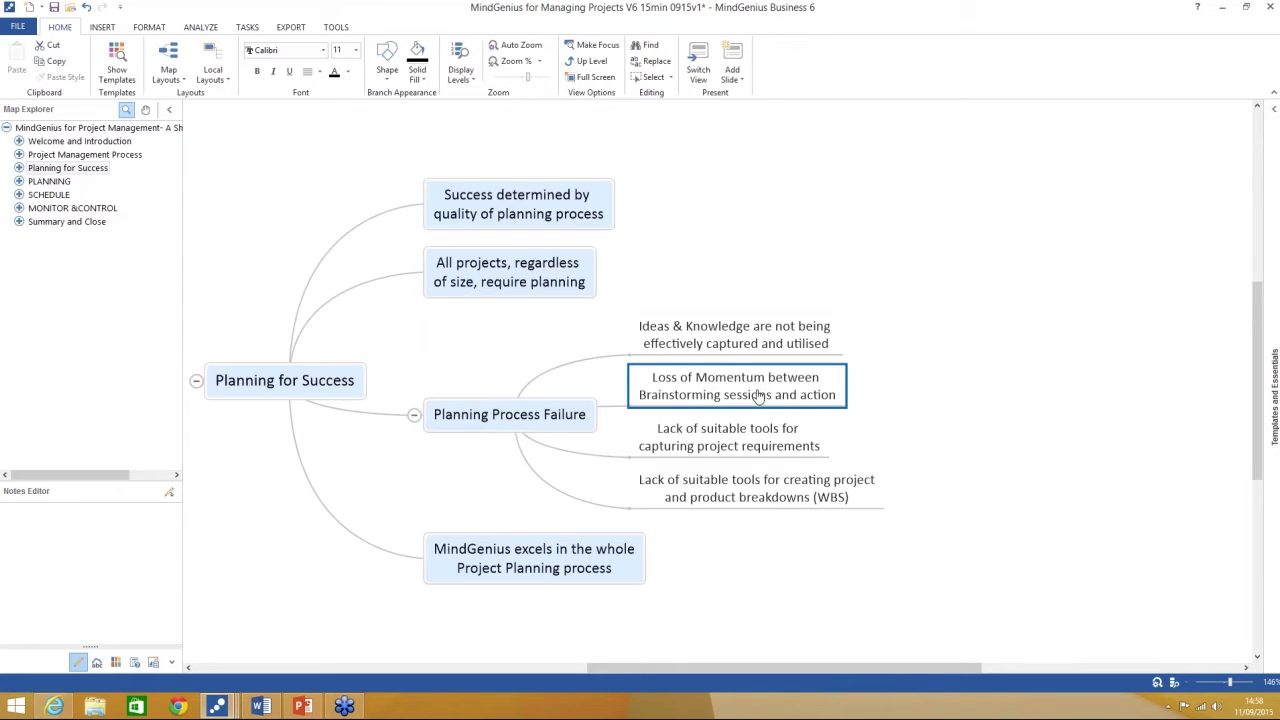
{"action": "left_click", "coordinate": [757, 449]}
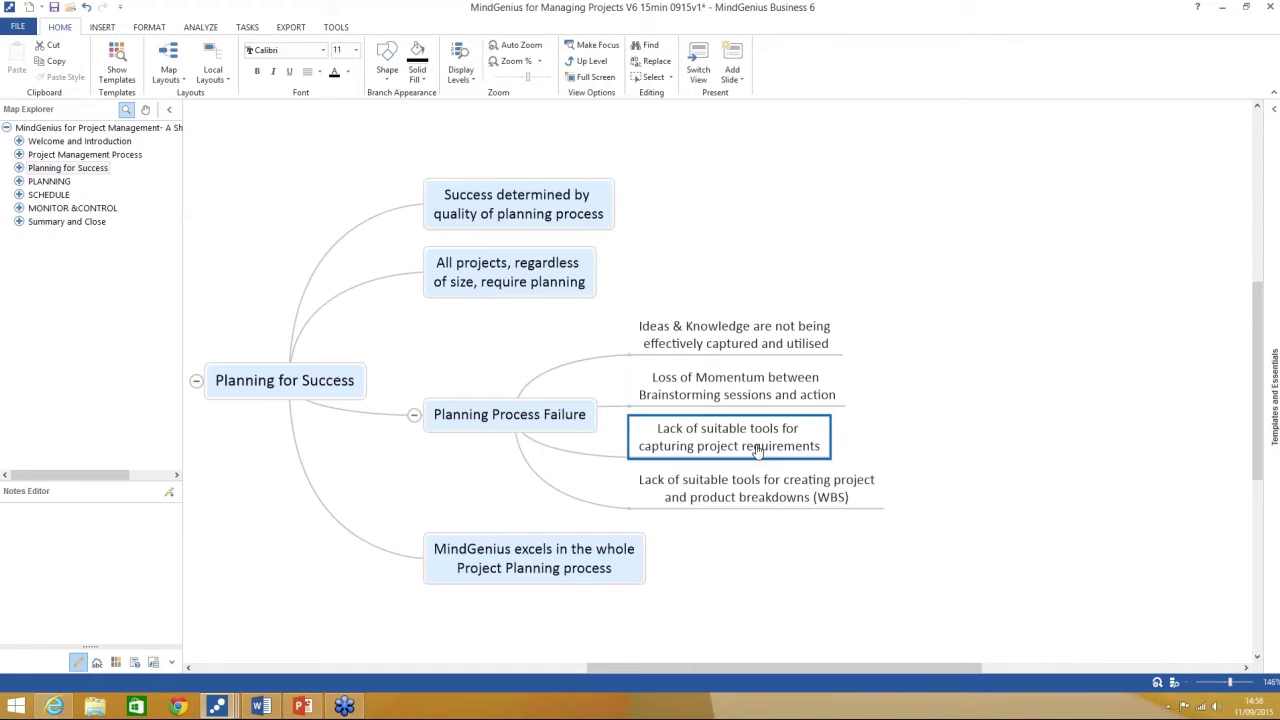
{"action": "left_click", "coordinate": [762, 497]}
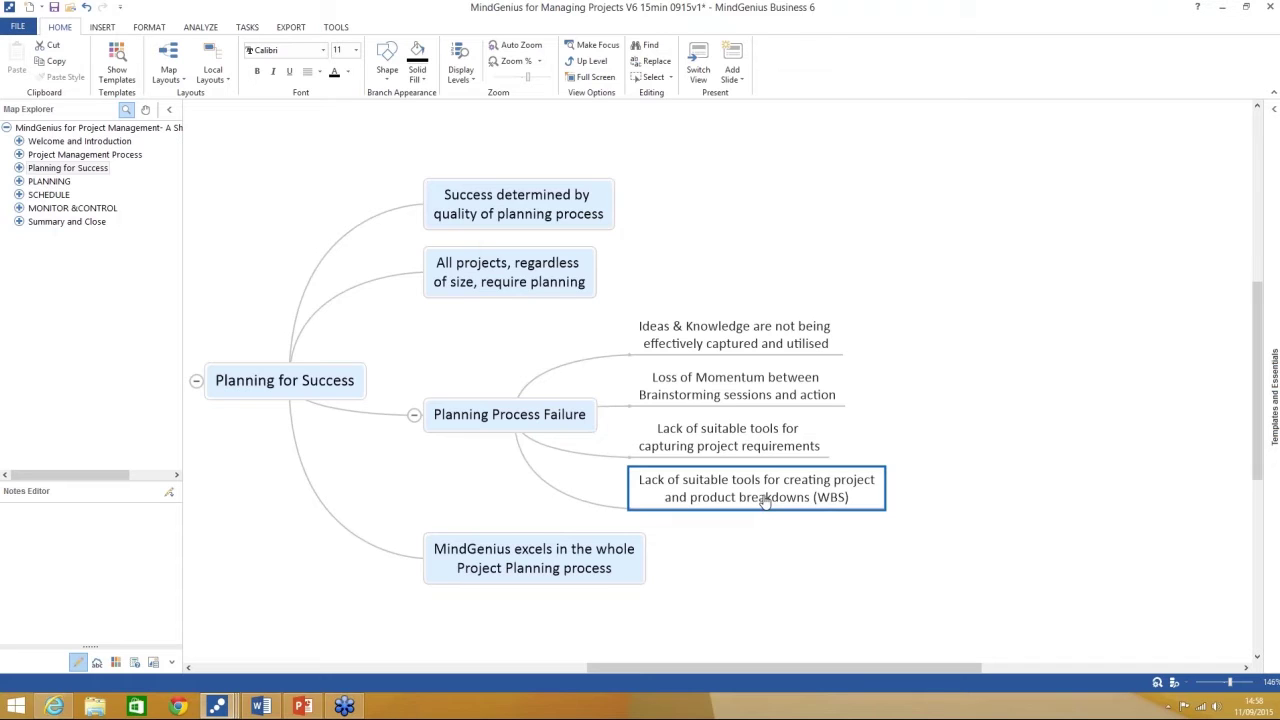
{"action": "left_click", "coordinate": [521, 575]}
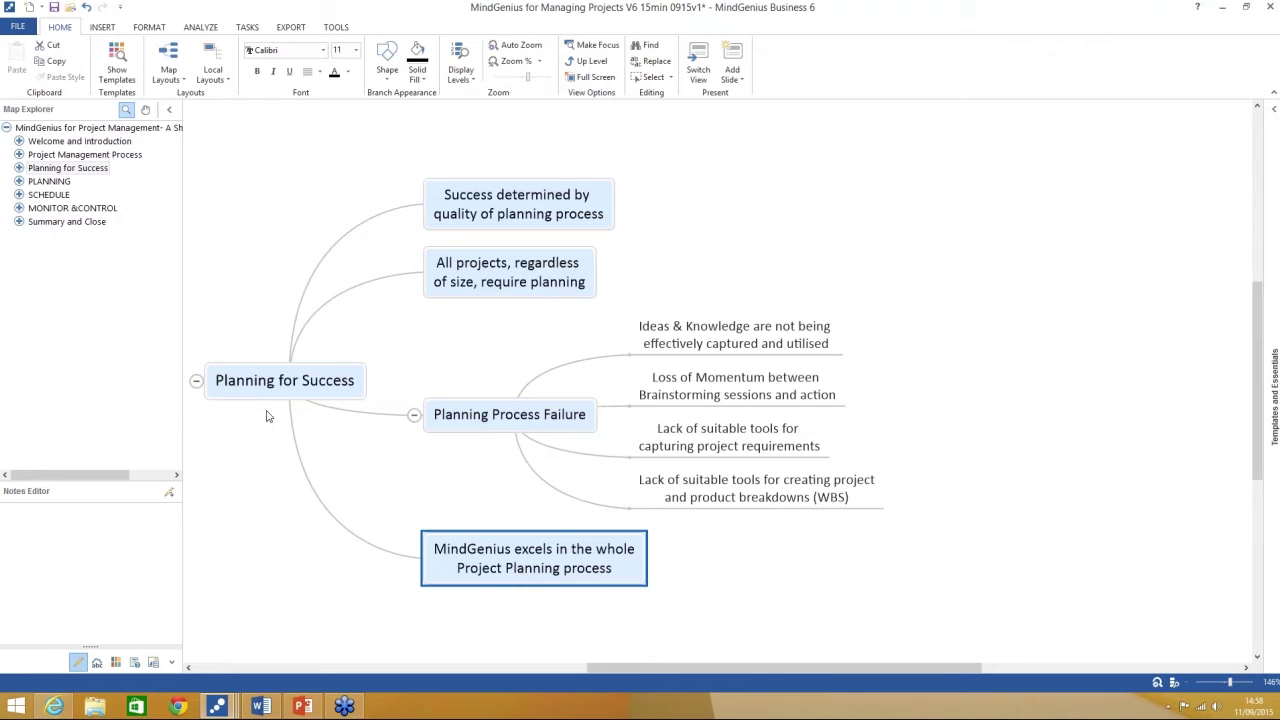
{"action": "left_click", "coordinate": [62, 182]}
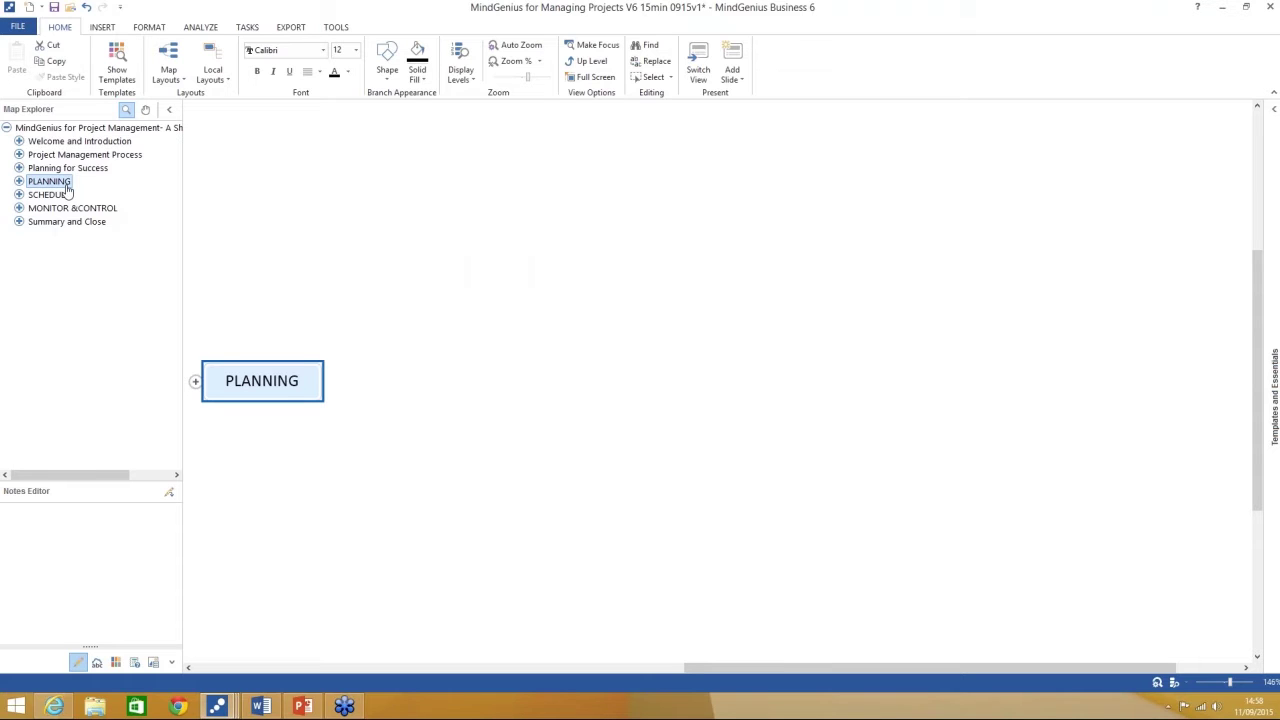
Create a new blank map with the central topic 'Project X'
{"action": "left_click", "coordinate": [30, 8]}
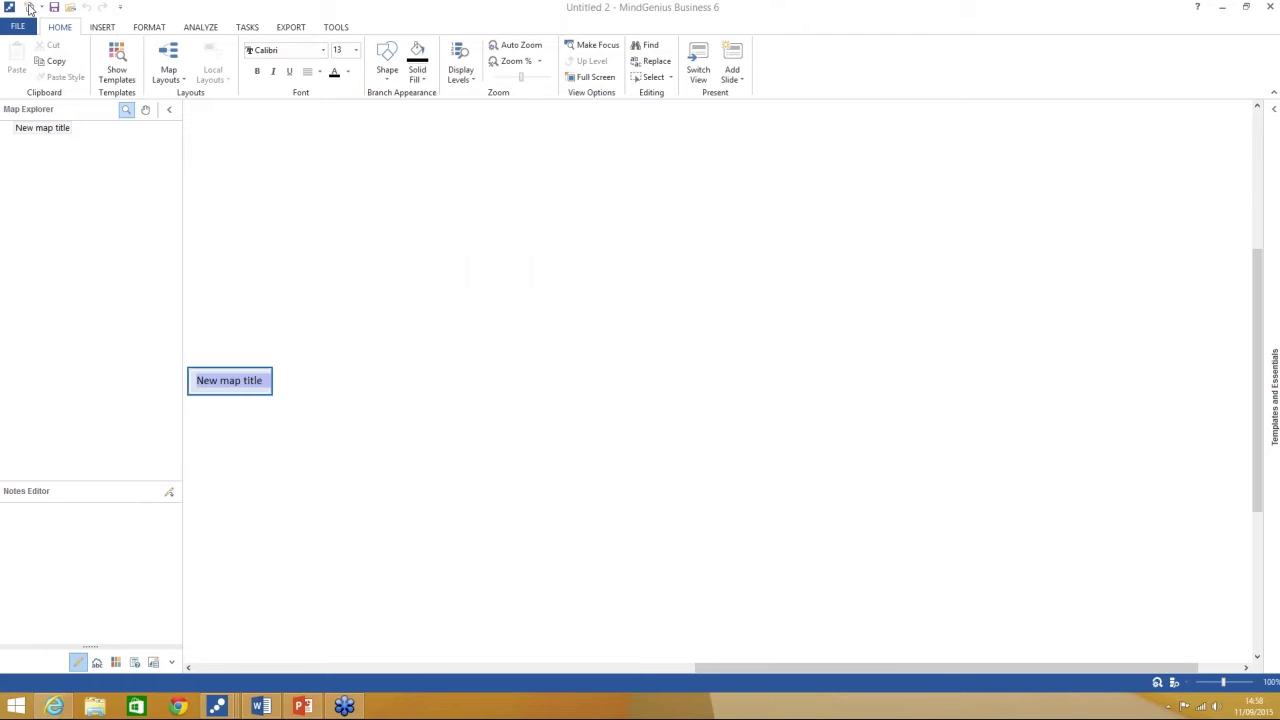
{"action": "type", "text": "P"}
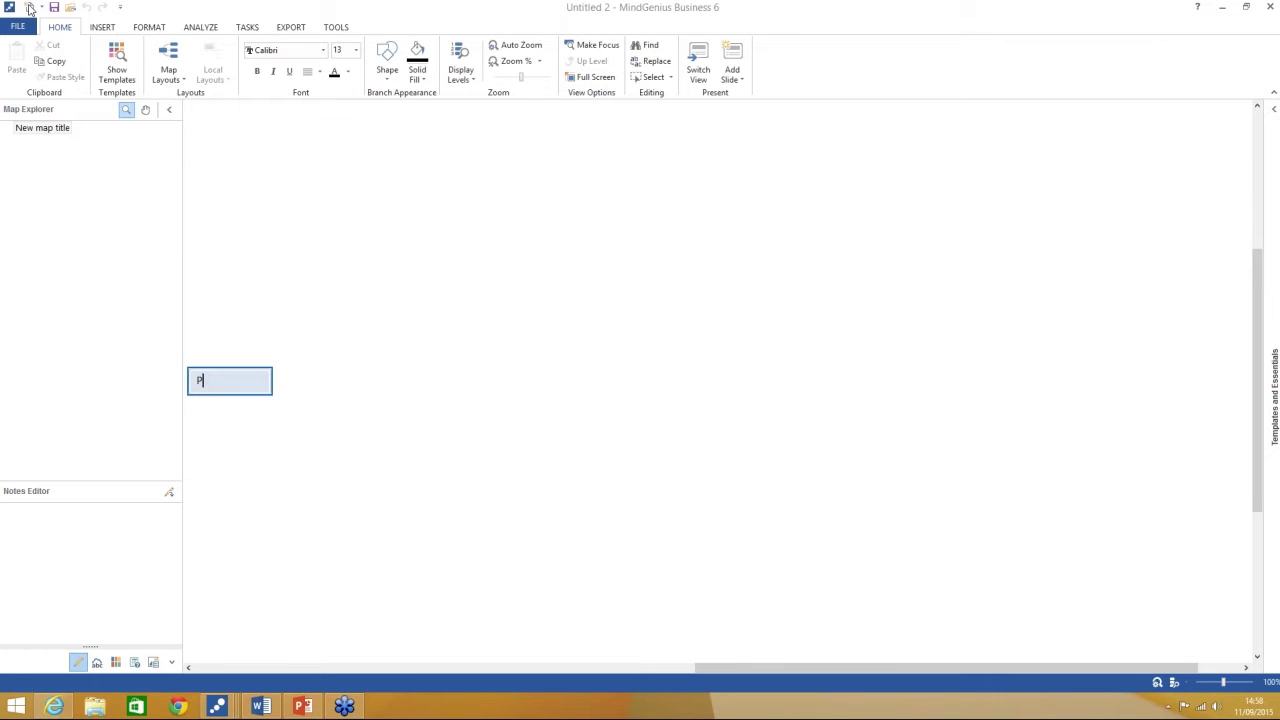
{"action": "type", "text": "roject X"}
{"action": "key", "text": "Return"}
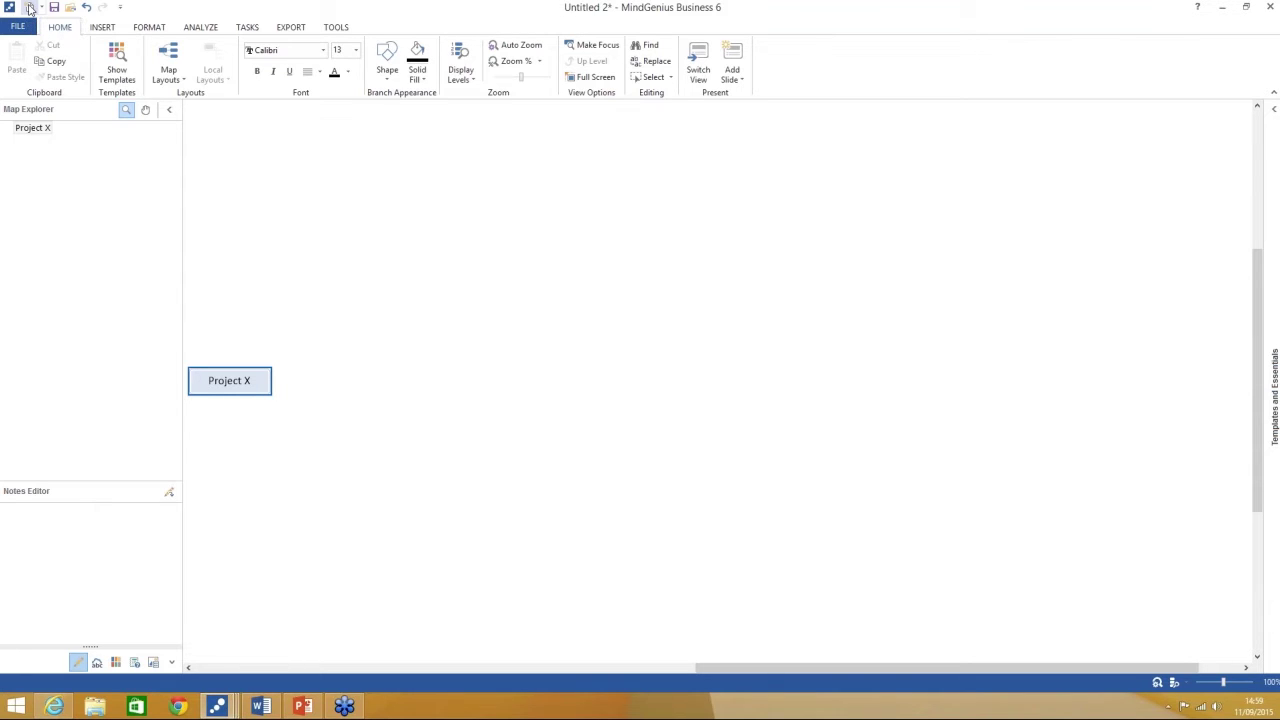
Add four branches under Project X: Phase 1, Phase 2, Phase 3 and Phase 4
{"action": "key", "text": "Insert"}
{"action": "type", "text": "Phase 1"}
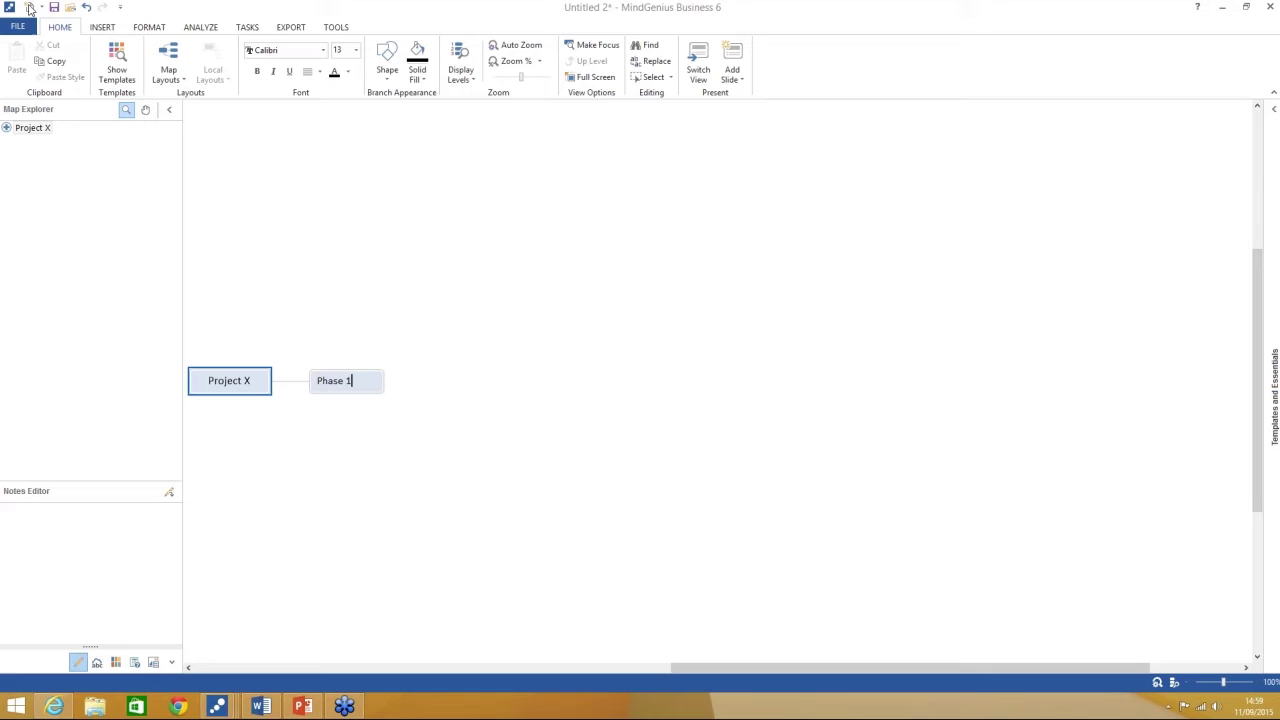
{"action": "key", "text": "Return"}
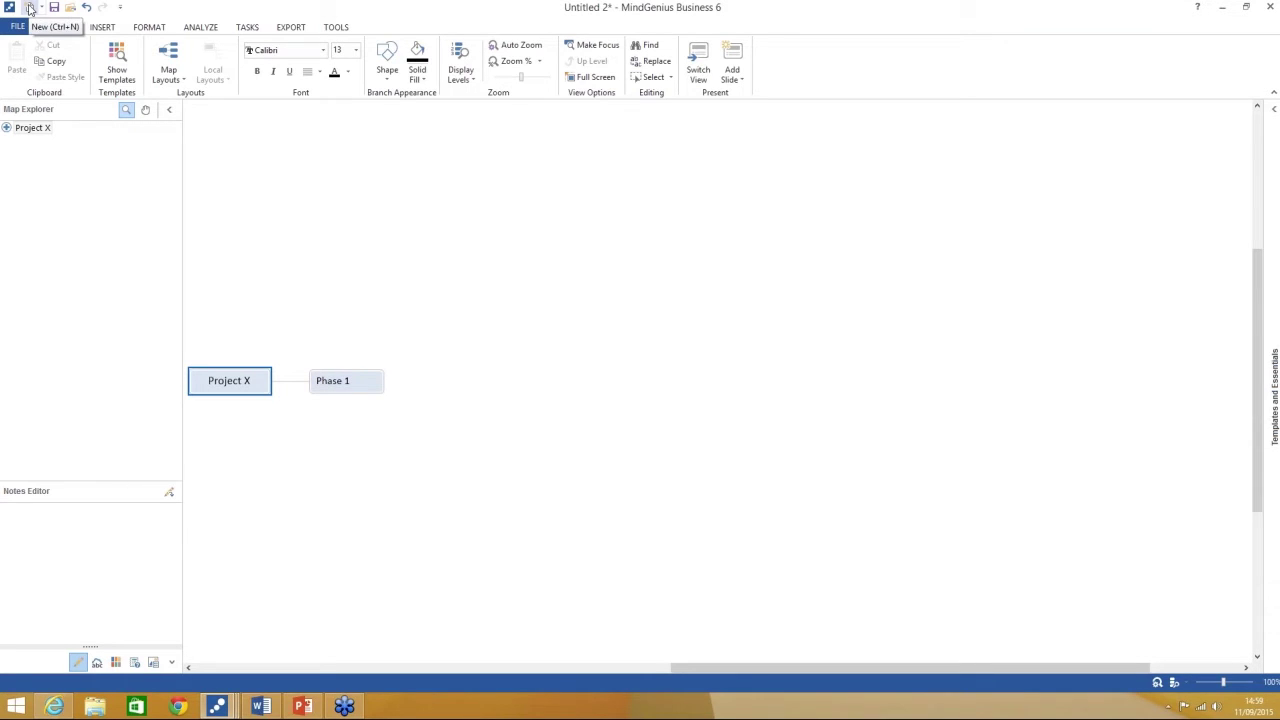
{"action": "key", "text": "Insert"}
{"action": "type", "text": "Ph"}
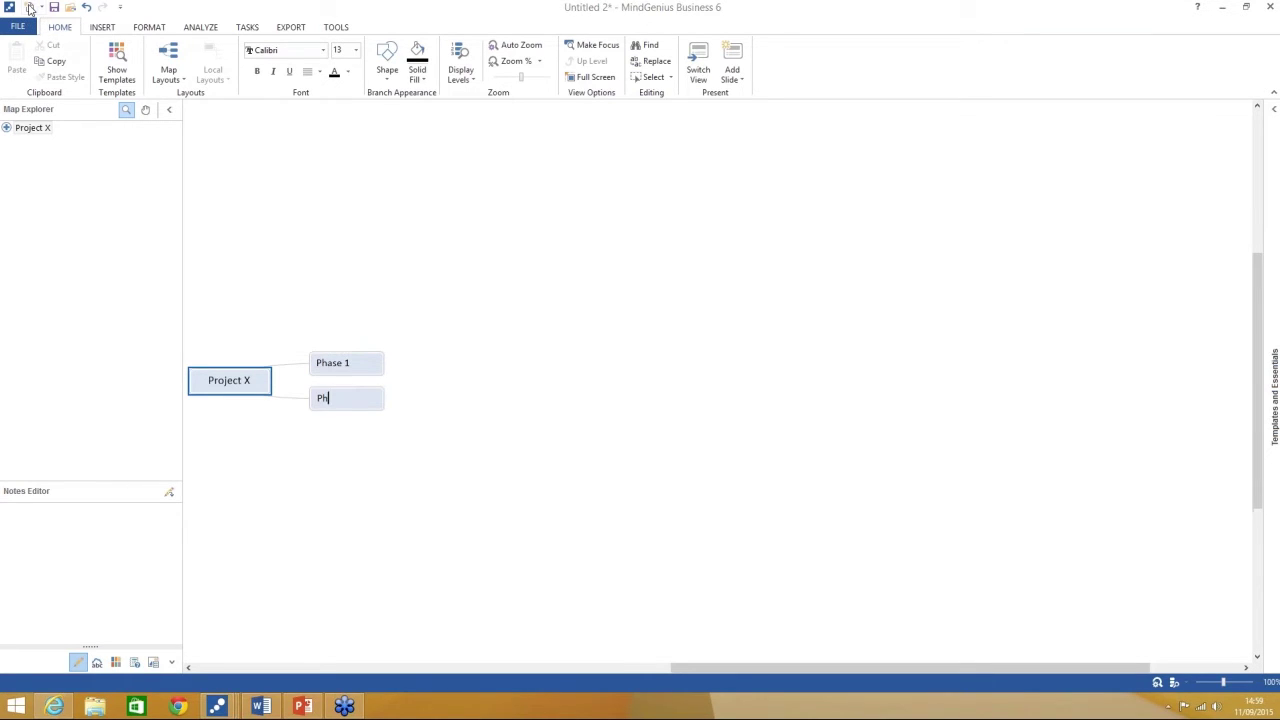
{"action": "type", "text": "ase 2"}
{"action": "key", "text": "Return"}
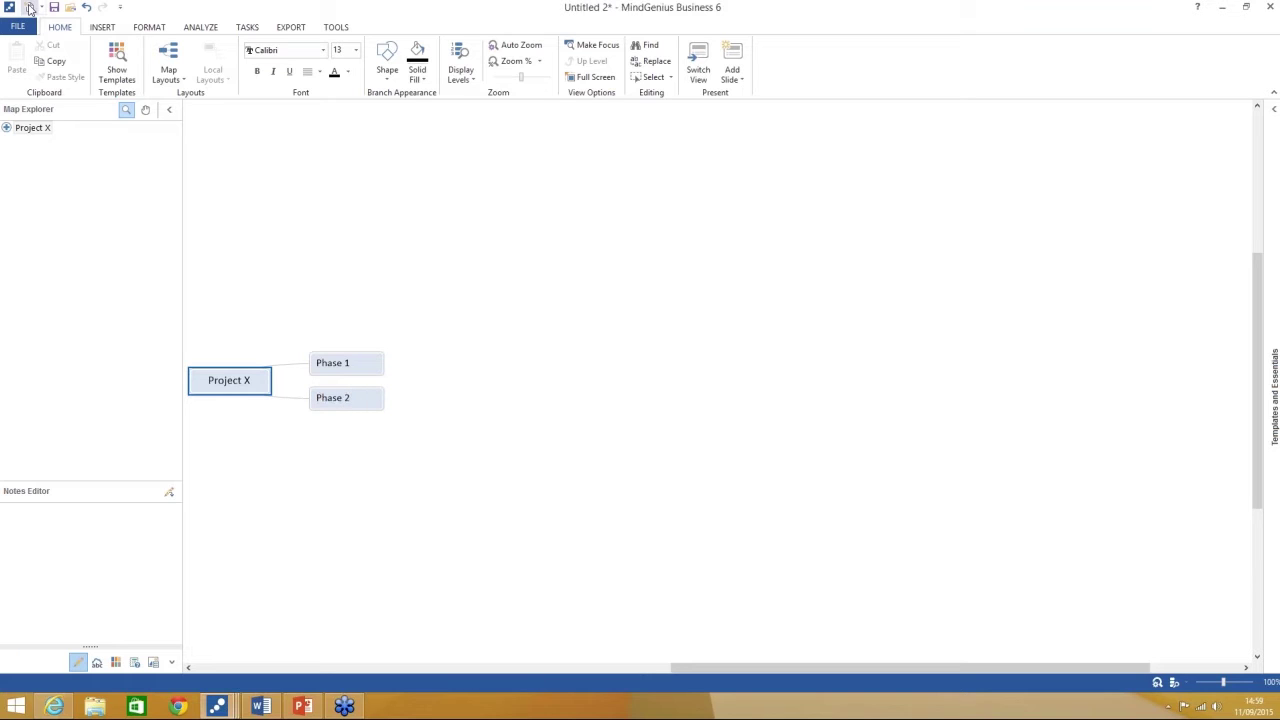
{"action": "key", "text": "Insert"}
{"action": "type", "text": "Pha"}
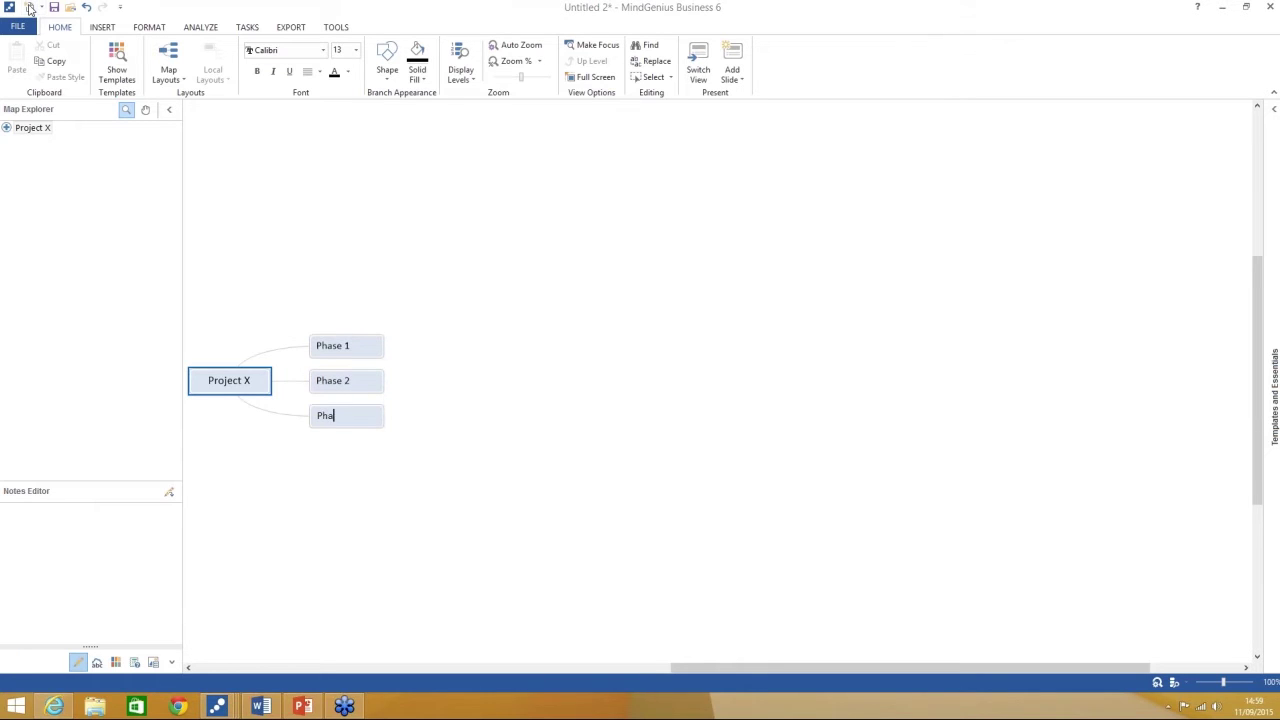
{"action": "type", "text": "se 3"}
{"action": "key", "text": "Return"}
{"action": "key", "text": "Insert"}
{"action": "type", "text": "Phase 4"}
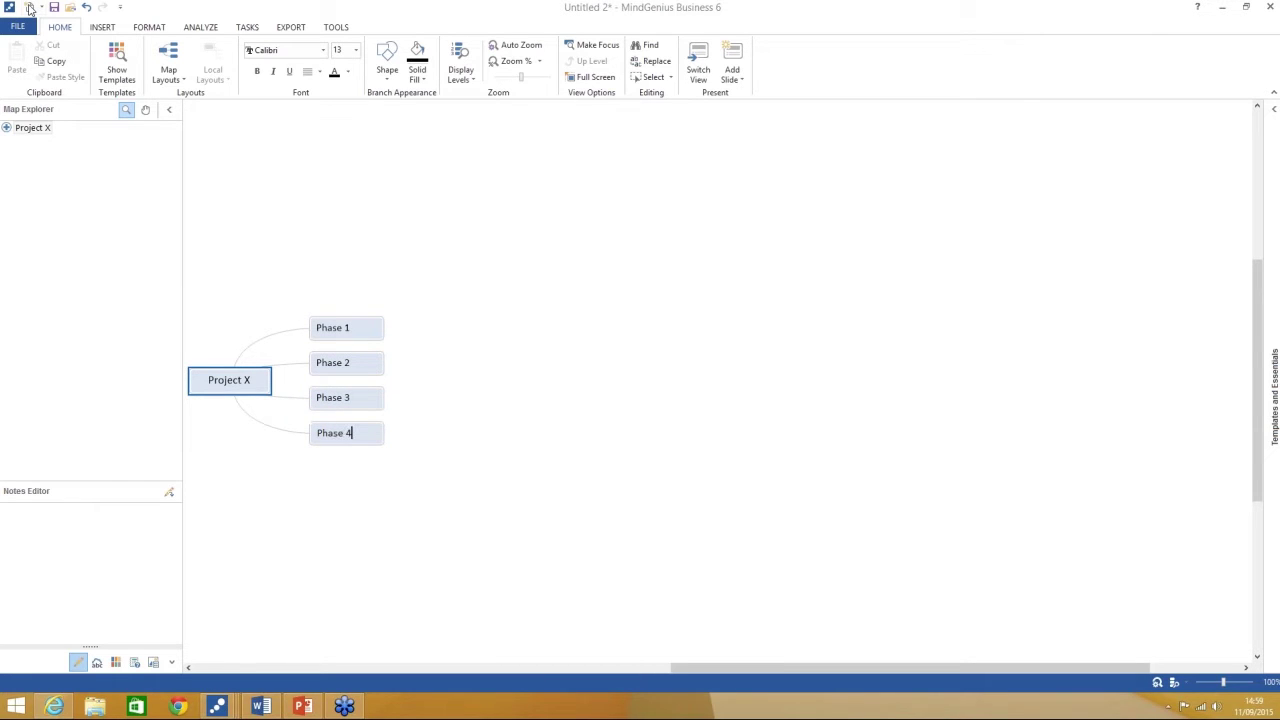
{"action": "key", "text": "Return"}
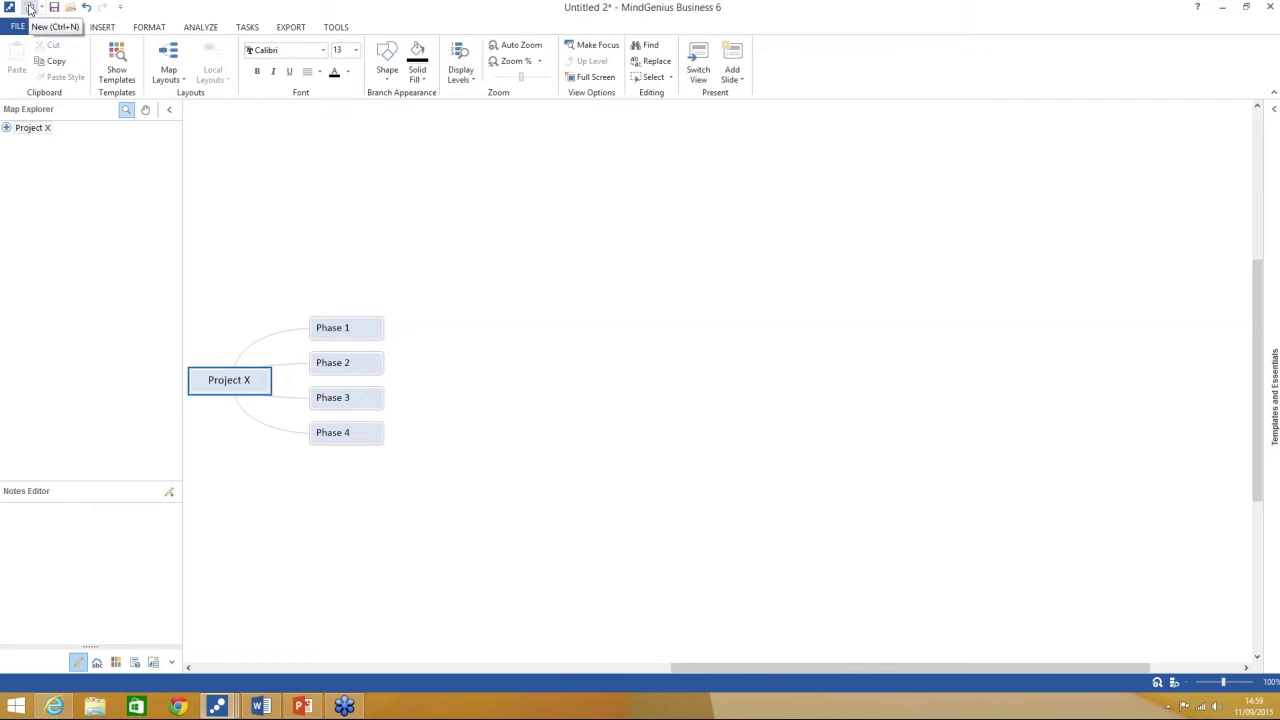
Add a 'define requirements' sub-branch under Phase 1
{"action": "left_click", "coordinate": [345, 333]}
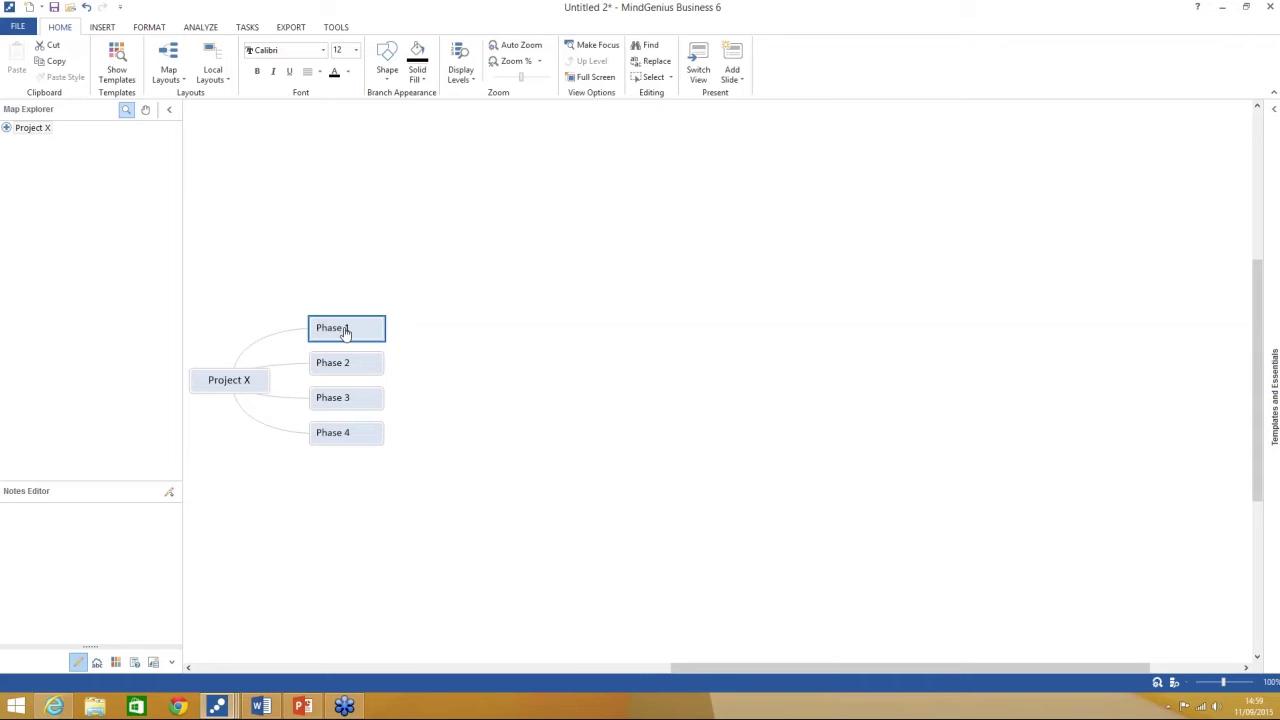
{"action": "type", "text": "defini"}
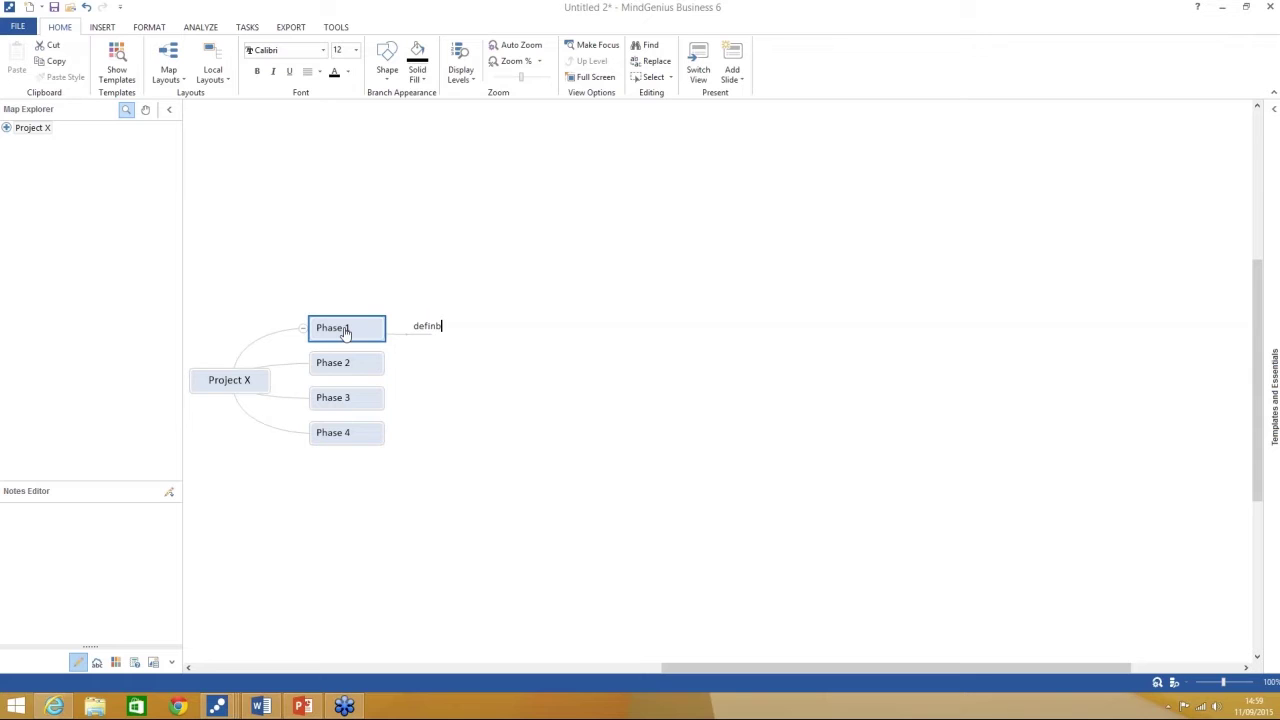
{"action": "key", "text": "BackSpace"}
{"action": "type", "text": "e requ"}
{"action": "type", "text": "irements"}
{"action": "key", "text": "Return"}
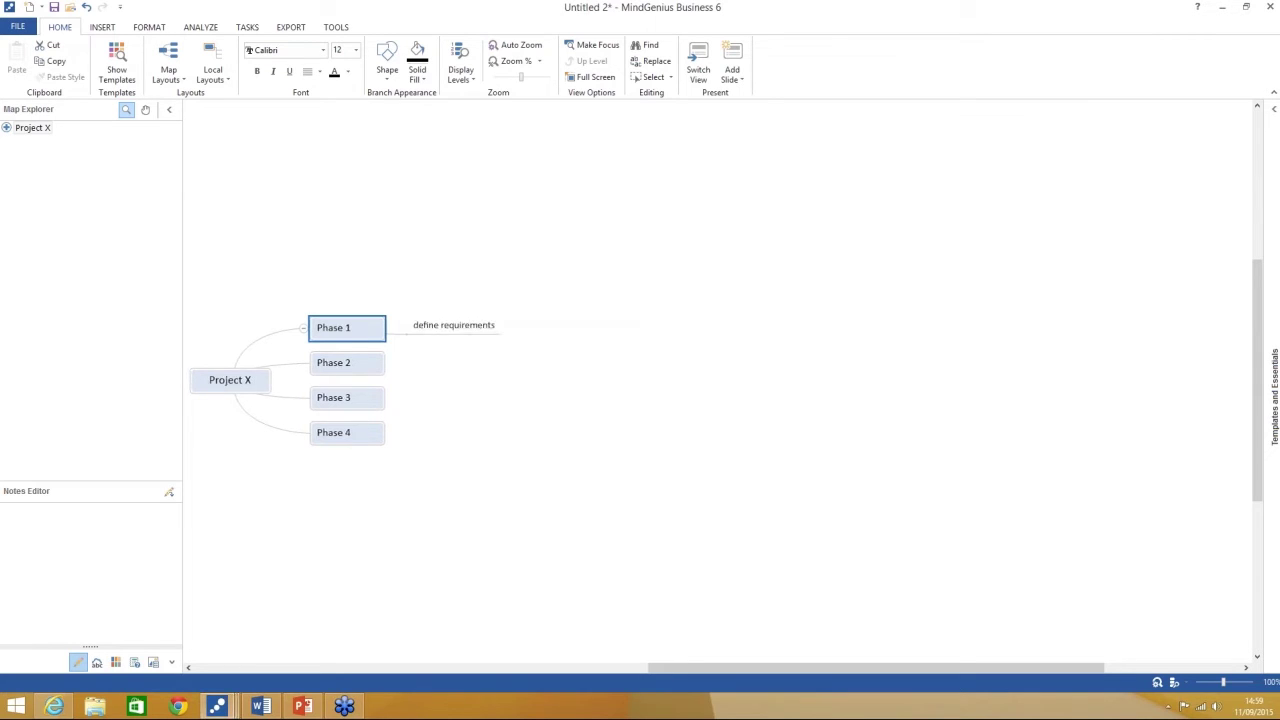
Add 'analysis and design' and 'system build' under Phase 1, and 'implementation' under Phase 2
{"action": "type", "text": "analysis"}
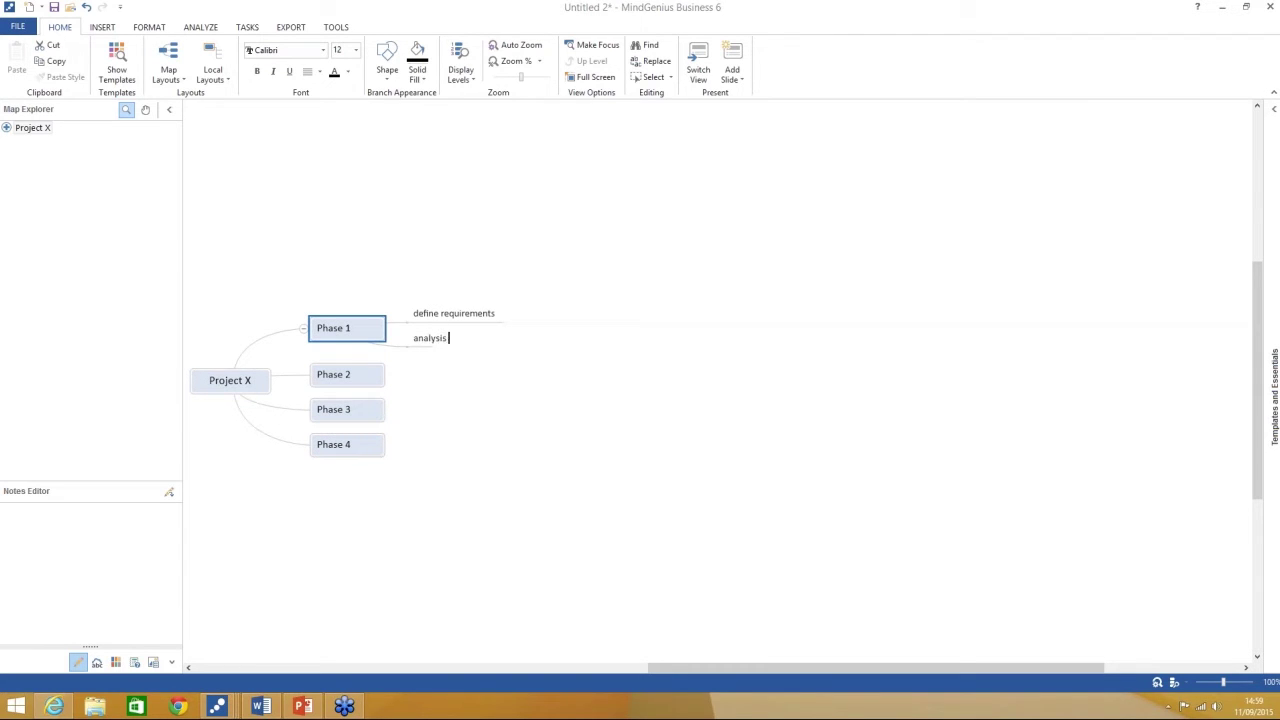
{"action": "type", "text": " anbd"}
{"action": "key", "text": "BackSpace"}
{"action": "key", "text": "BackSpace"}
{"action": "type", "text": "d design"}
{"action": "key", "text": "Return"}
{"action": "type", "text": "syst"}
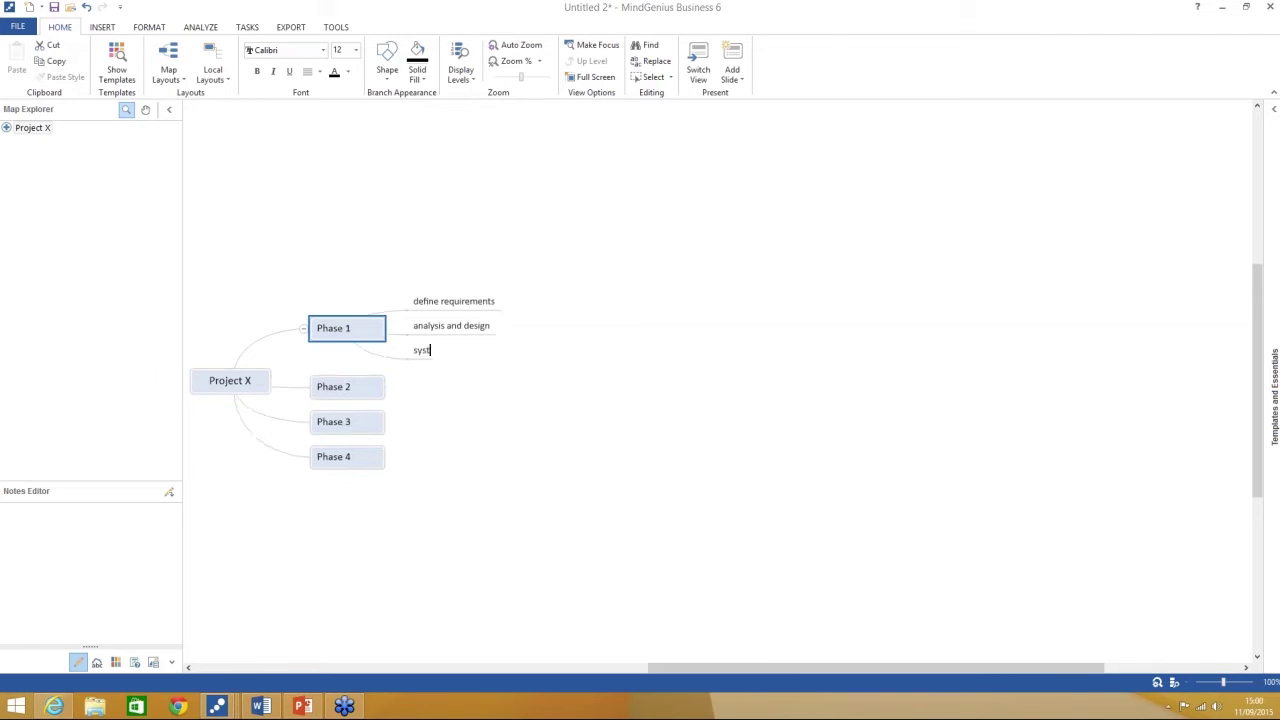
{"action": "type", "text": "em build"}
{"action": "key", "text": "Return"}
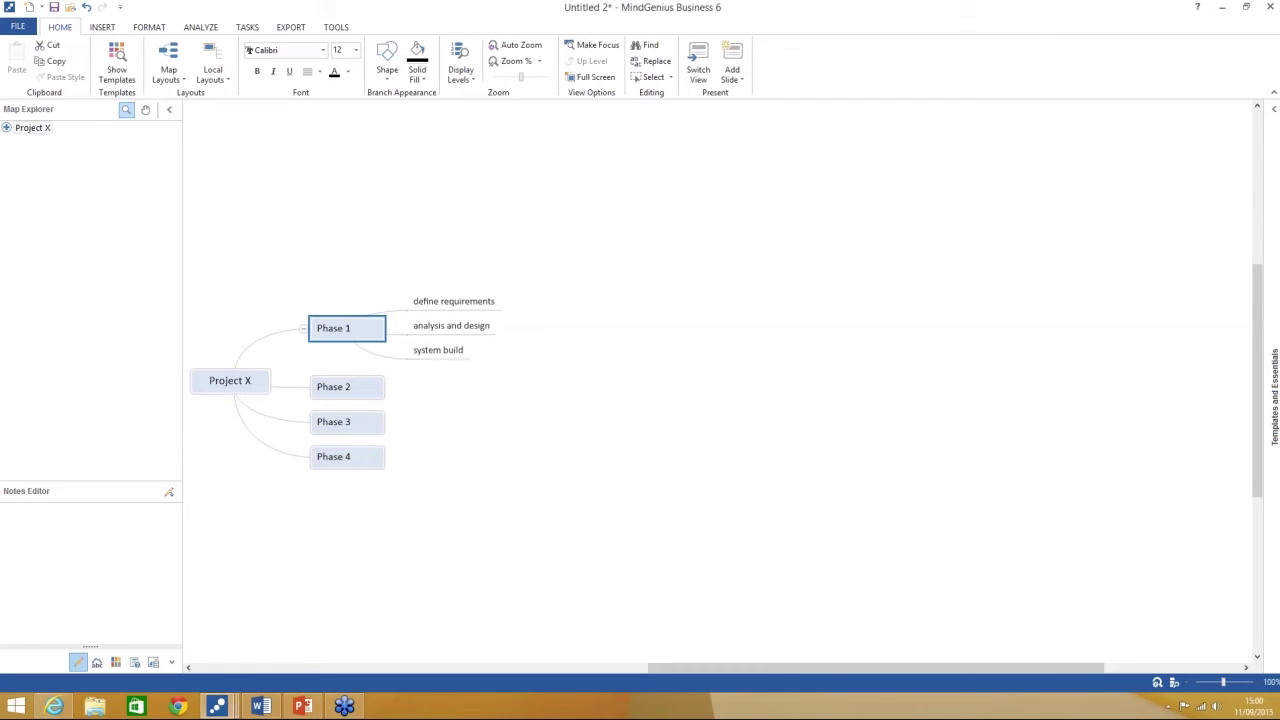
{"action": "left_click", "coordinate": [347, 393]}
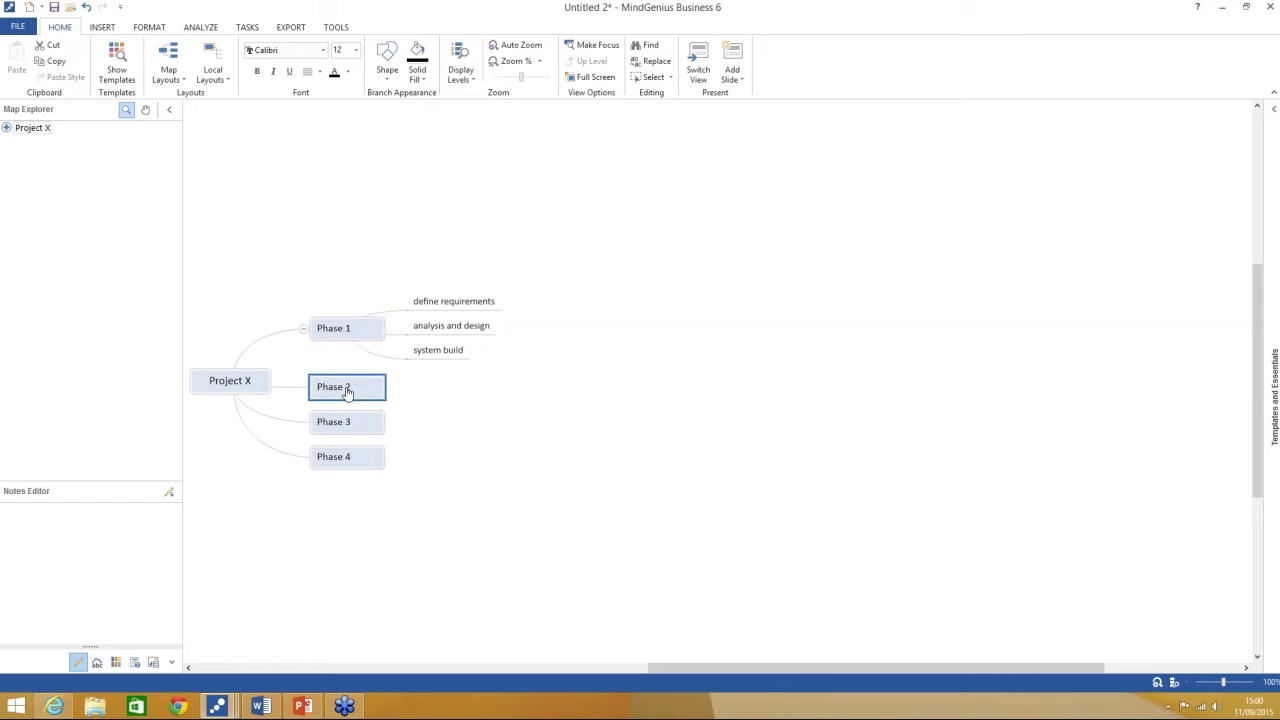
{"action": "type", "text": "imple"}
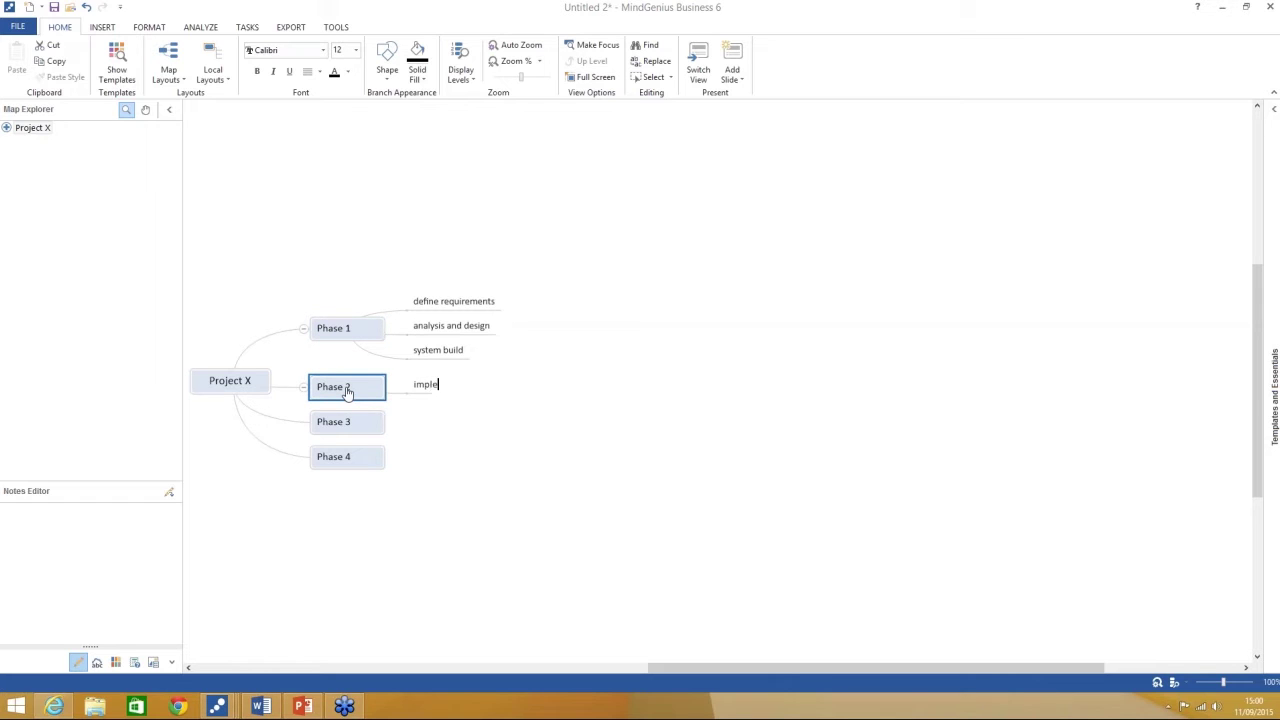
{"action": "type", "text": "mentation"}
Select all four task branches and move them directly under Project X
{"action": "left_click_drag", "start_coordinate": [383, 447], "coordinate": [337, 460]}
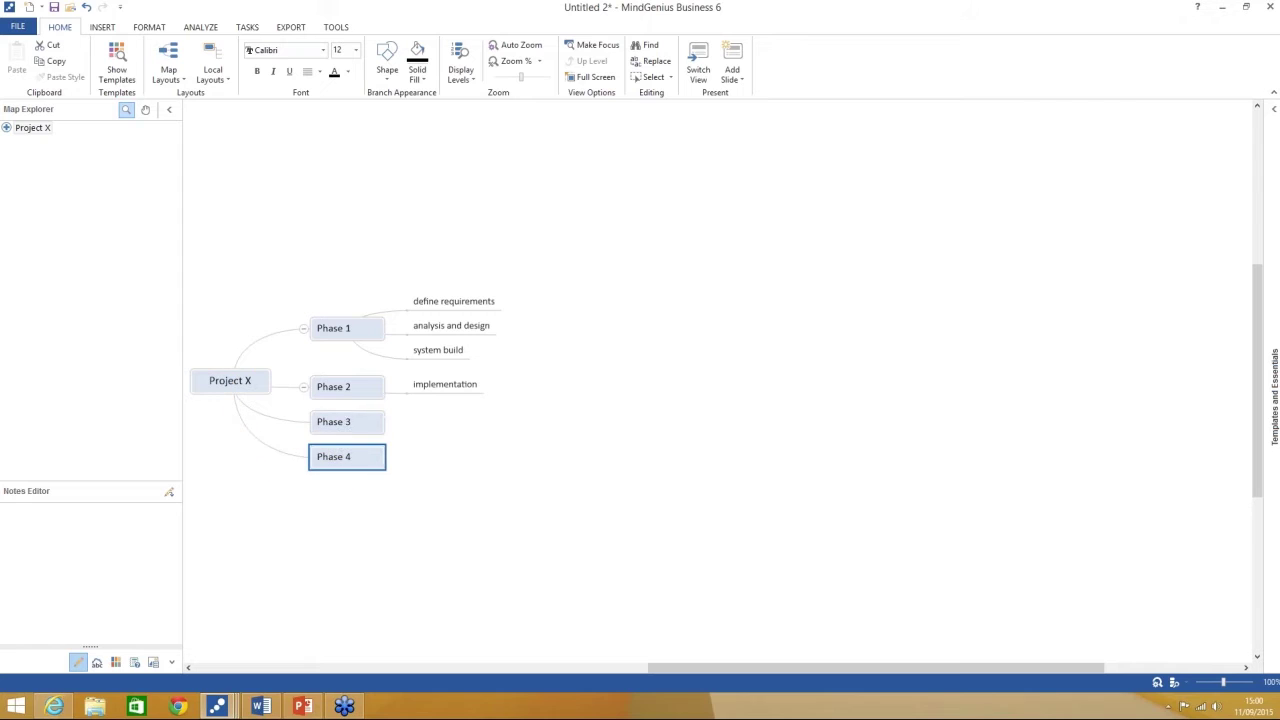
{"action": "left_click", "coordinate": [431, 396]}
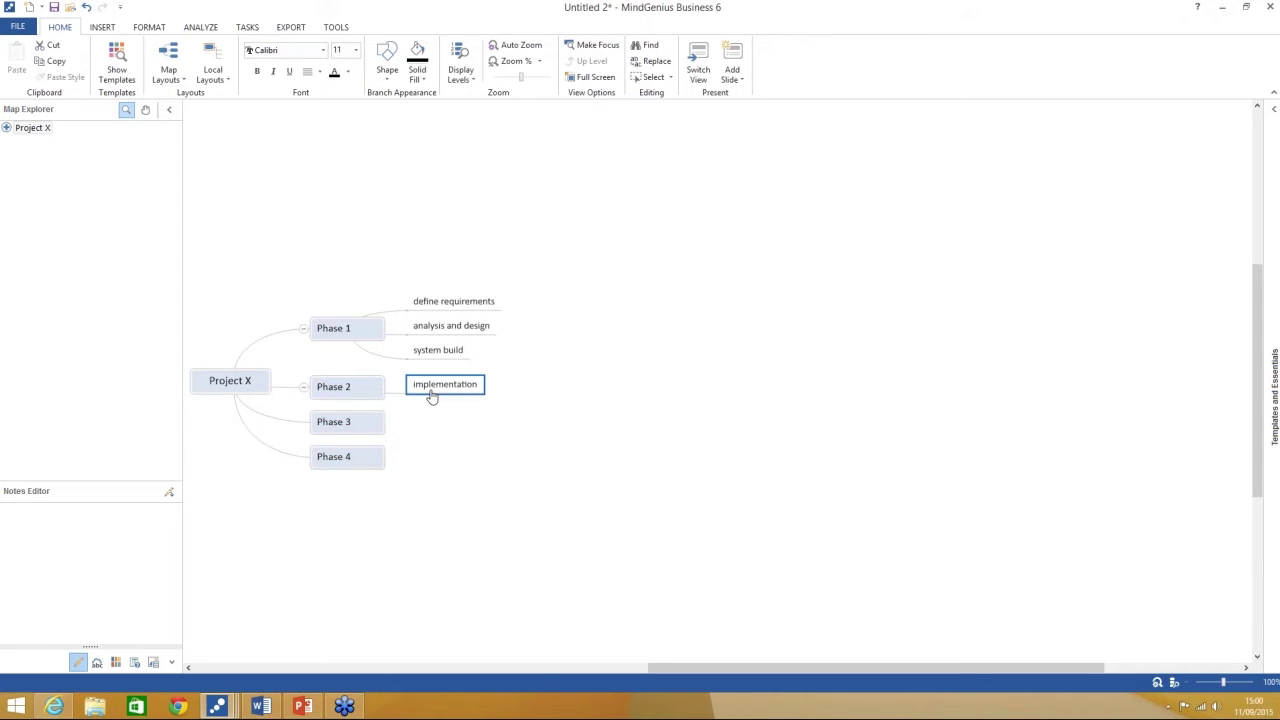
{"action": "left_click_drag", "start_coordinate": [444, 272], "coordinate": [446, 396]}
{"action": "left_click_drag", "start_coordinate": [437, 303], "coordinate": [351, 469]}
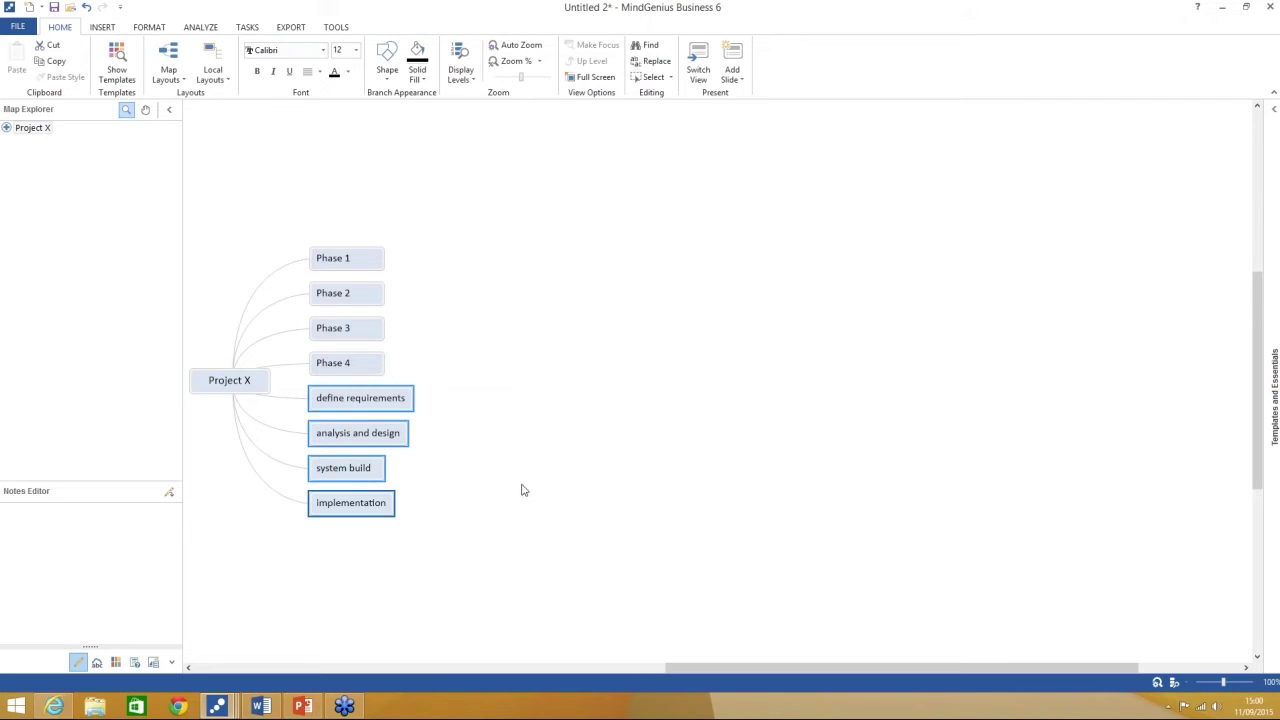
Move define requirements and analysis and design back under Phase 1, and implementation under Phase 2
{"action": "left_click", "coordinate": [440, 435]}
{"action": "left_click_drag", "start_coordinate": [383, 403], "coordinate": [381, 259]}
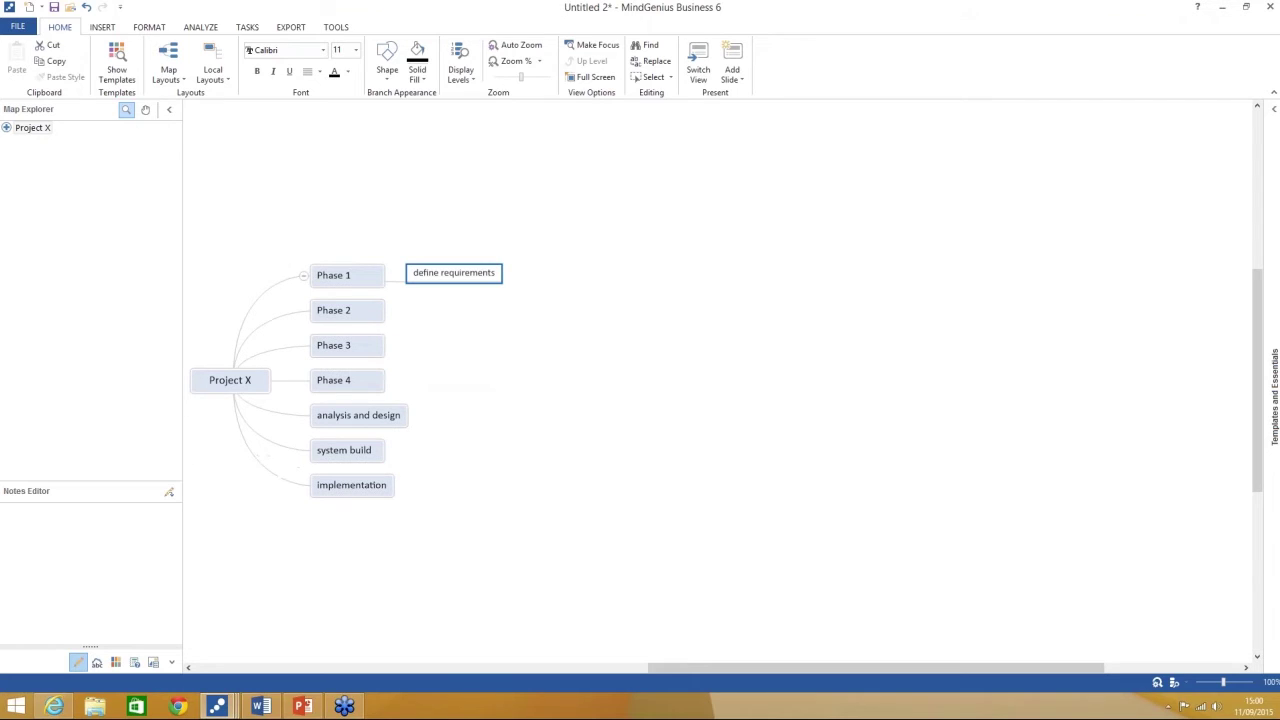
{"action": "left_click_drag", "start_coordinate": [376, 422], "coordinate": [382, 283]}
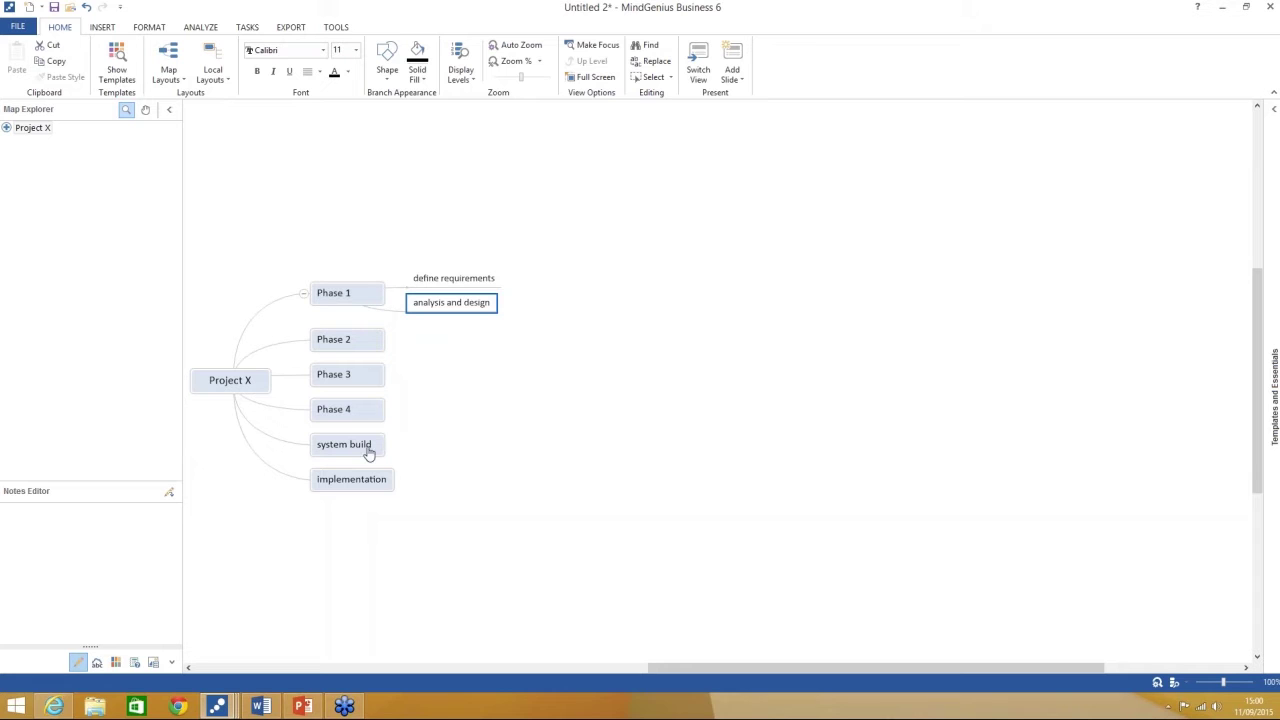
{"action": "left_click_drag", "start_coordinate": [364, 484], "coordinate": [386, 334]}
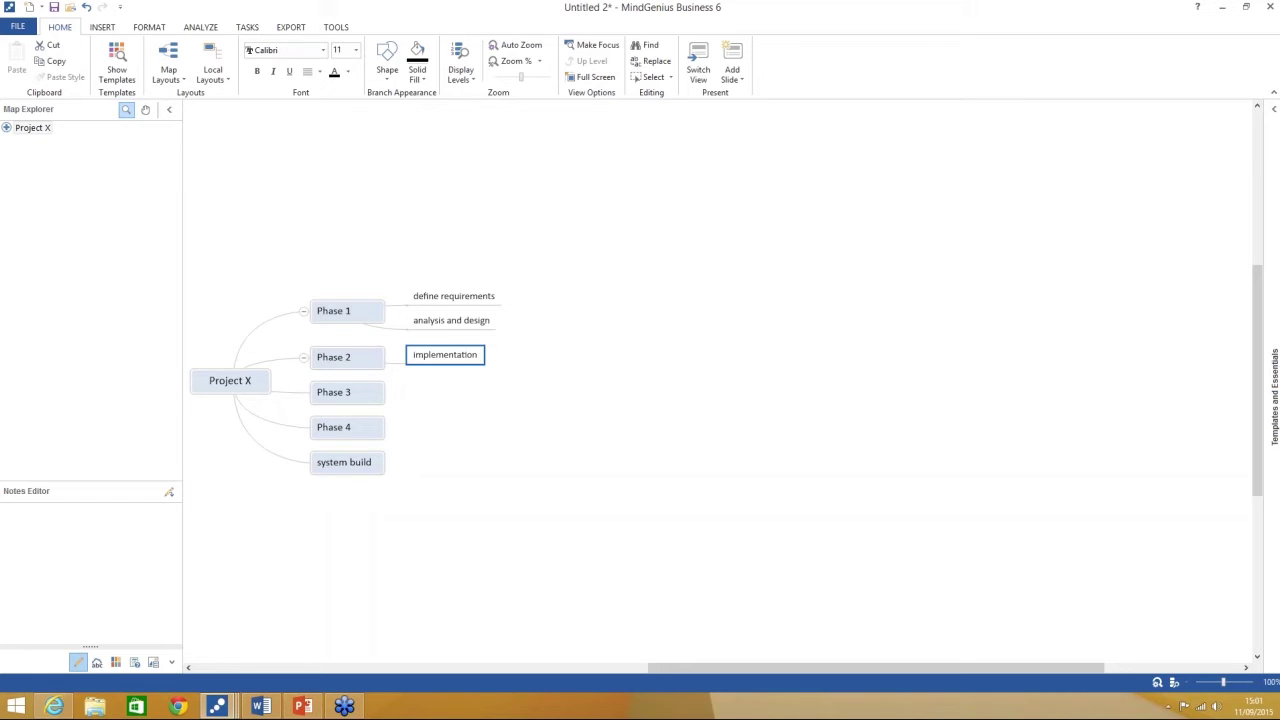
Expand Project X in Map Explorer to list its branches, then expand and collapse Phase 2
{"action": "left_click", "coordinate": [24, 128]}
{"action": "left_click", "coordinate": [6, 128]}
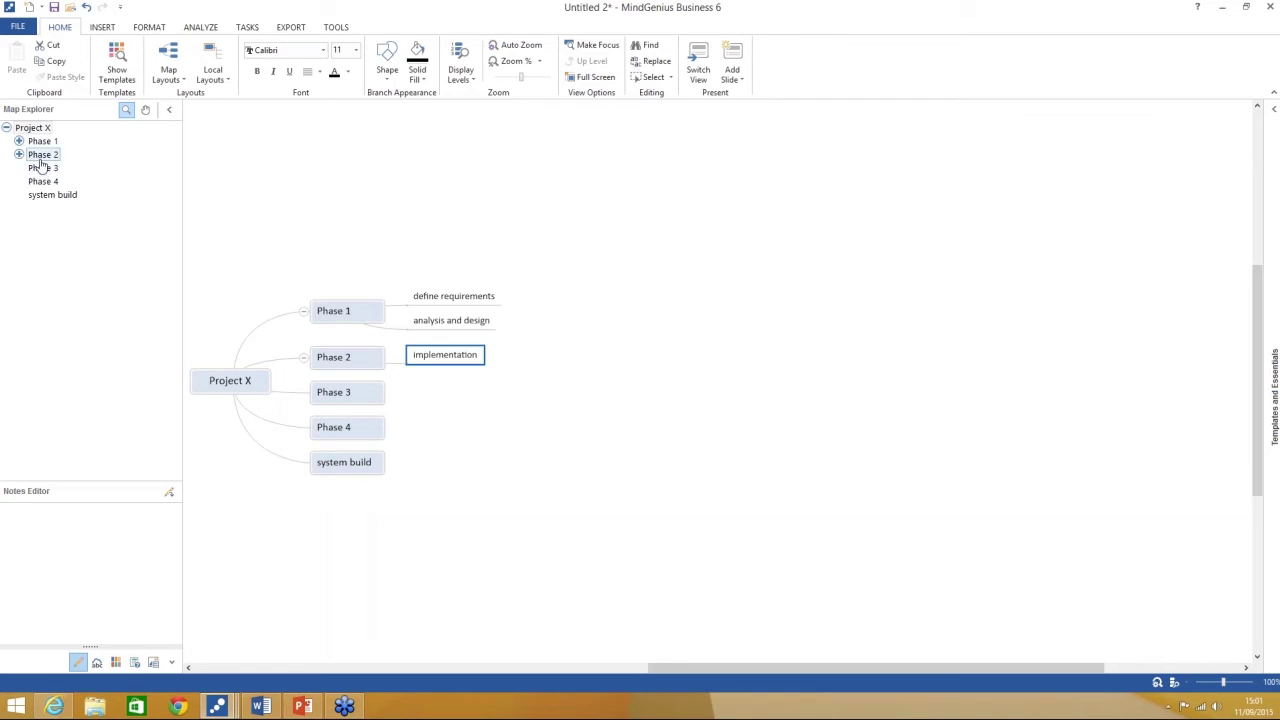
{"action": "left_click", "coordinate": [18, 155]}
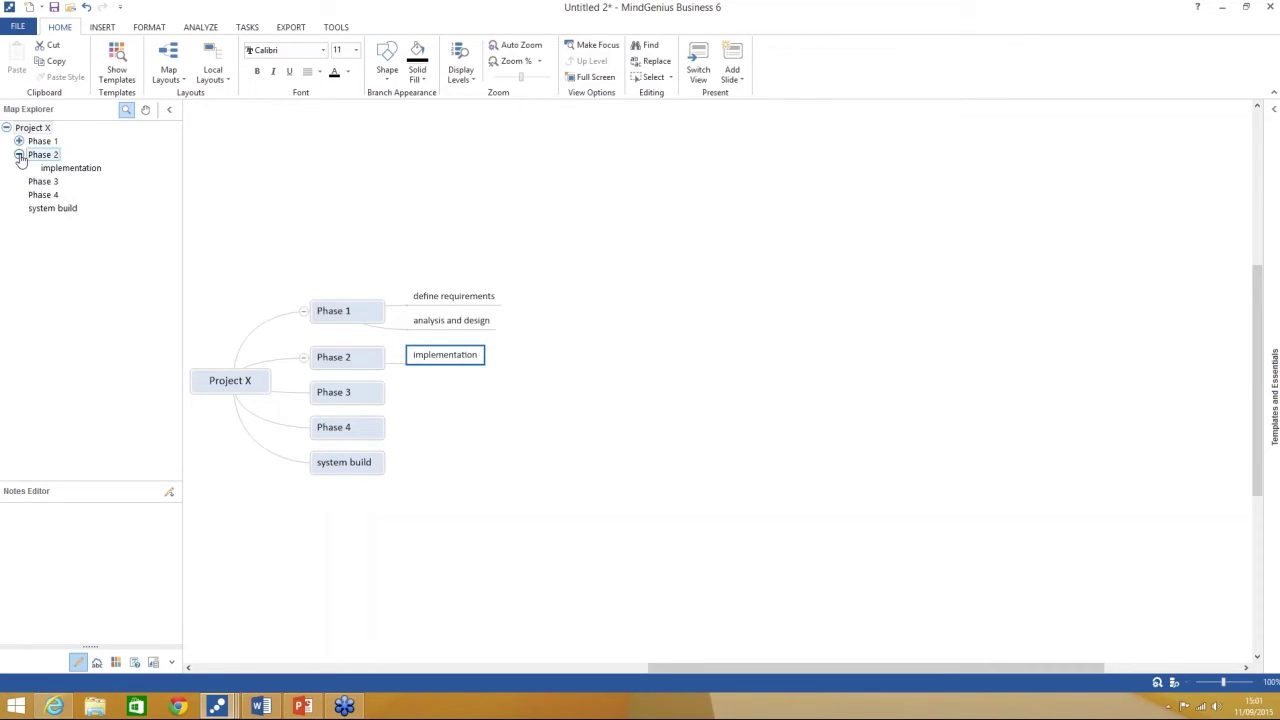
{"action": "left_click", "coordinate": [18, 155]}
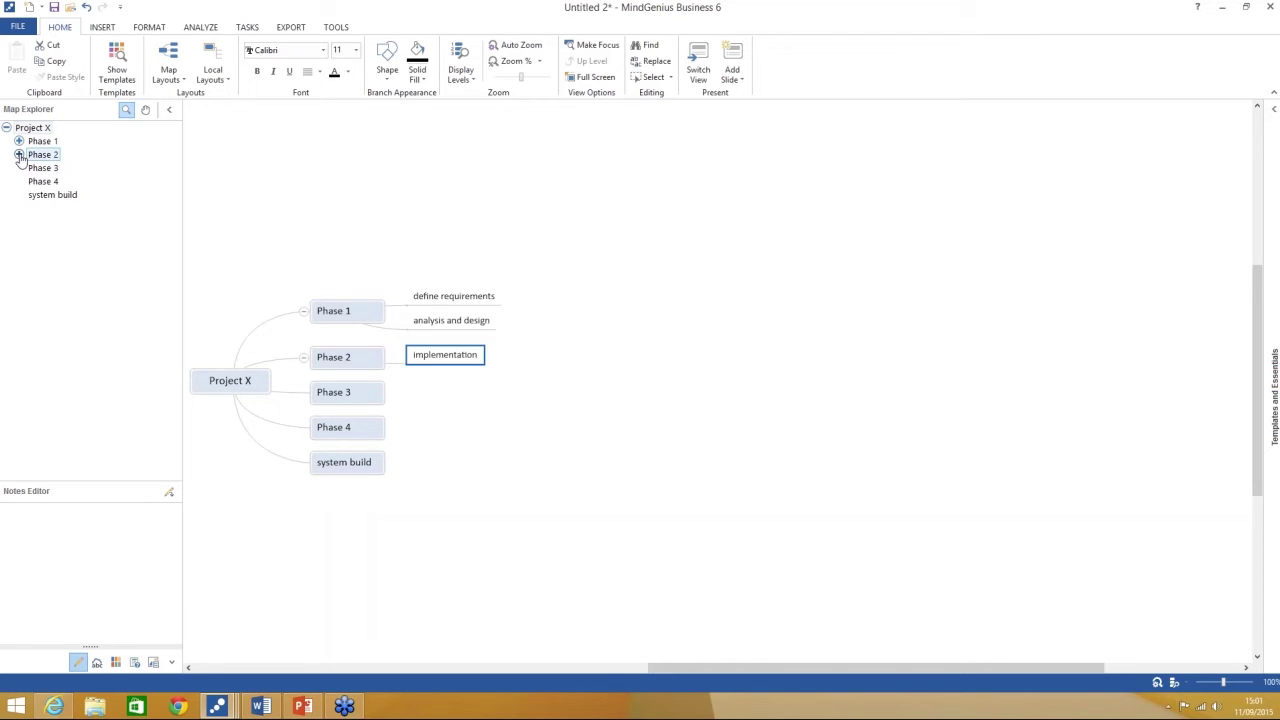
Focus the map in turn on Phase 1, its tasks, and Phases 2, 3 and 4
{"action": "left_click", "coordinate": [40, 142]}
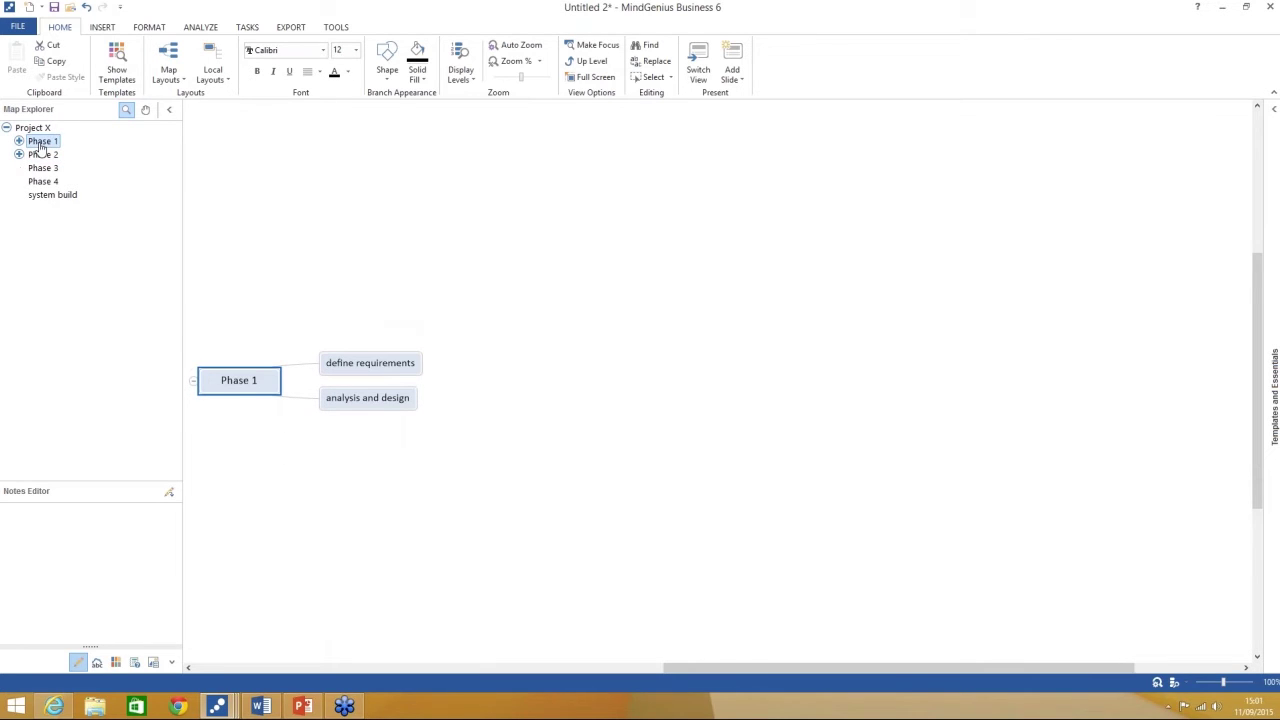
{"action": "left_click", "coordinate": [18, 141]}
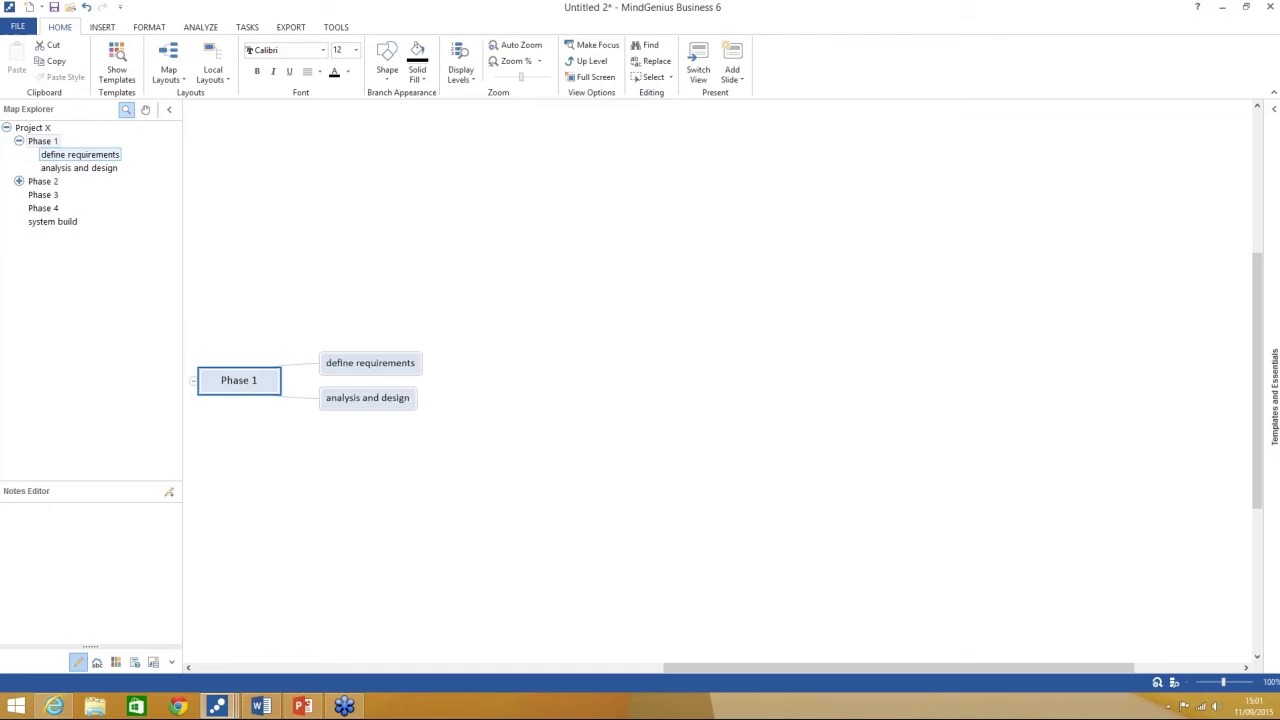
{"action": "left_click", "coordinate": [46, 156]}
{"action": "left_click", "coordinate": [40, 142]}
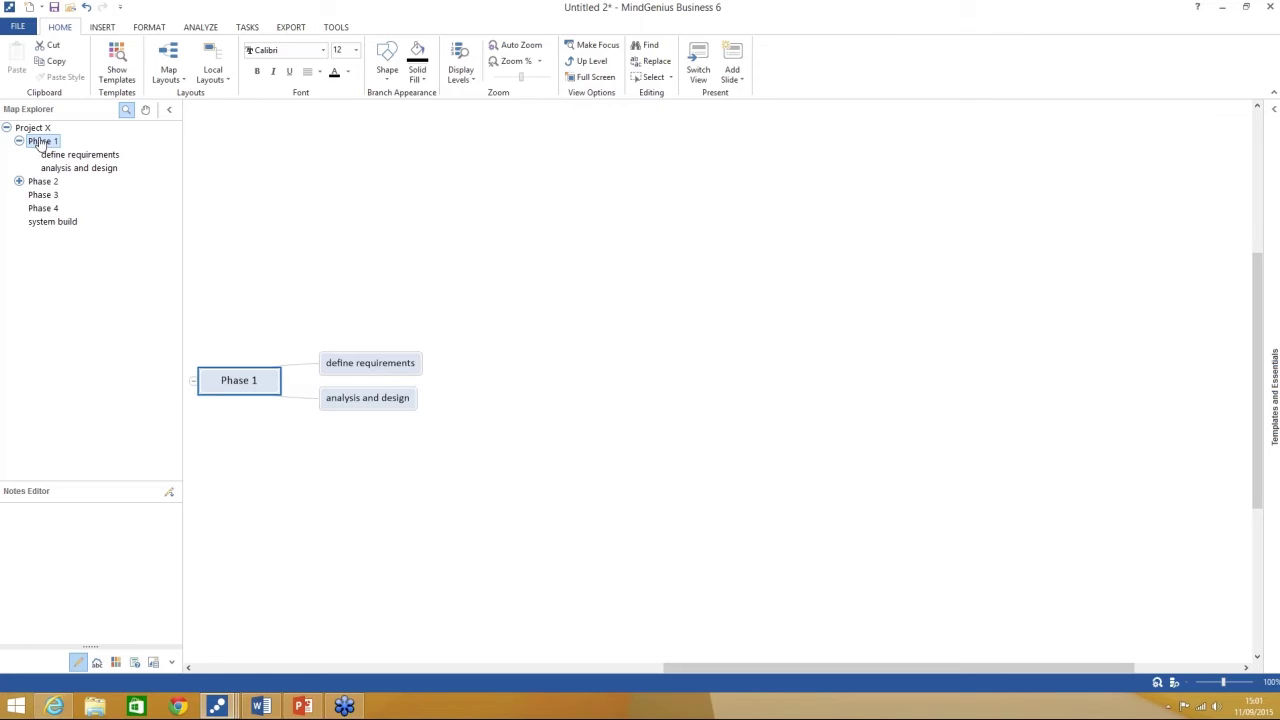
{"action": "left_click", "coordinate": [64, 168]}
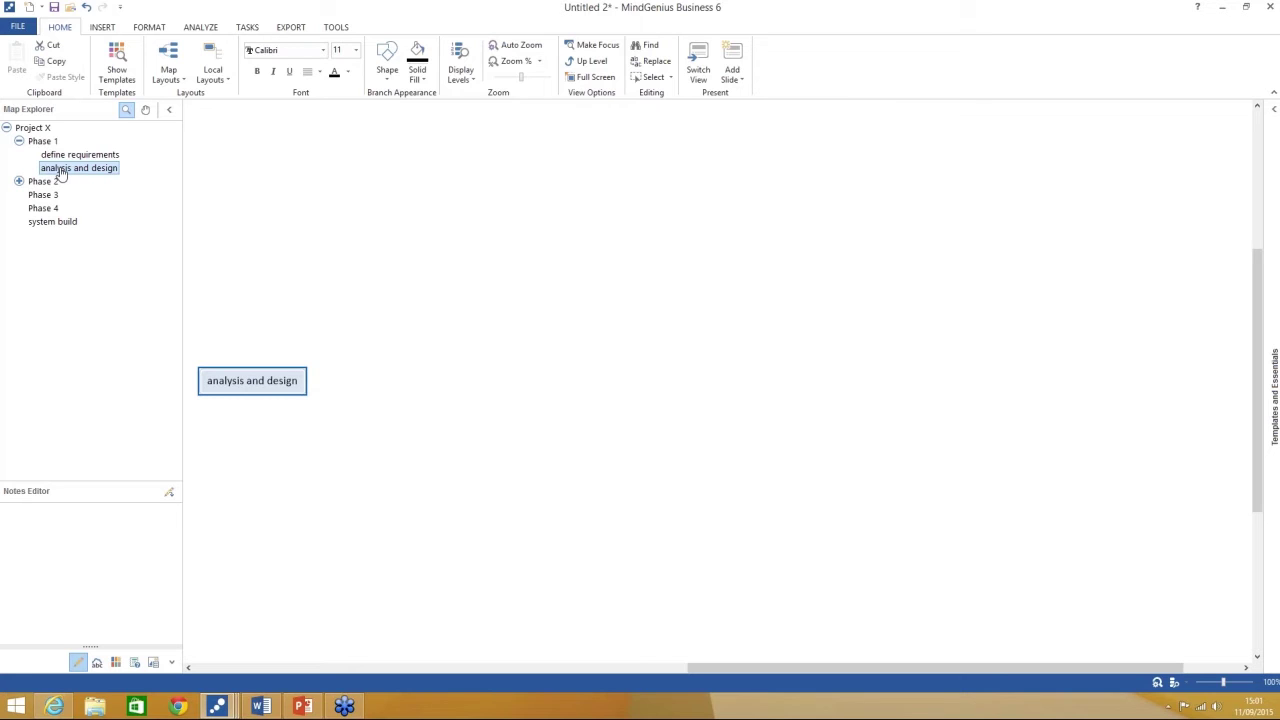
{"action": "left_click", "coordinate": [45, 181]}
{"action": "left_click", "coordinate": [47, 194]}
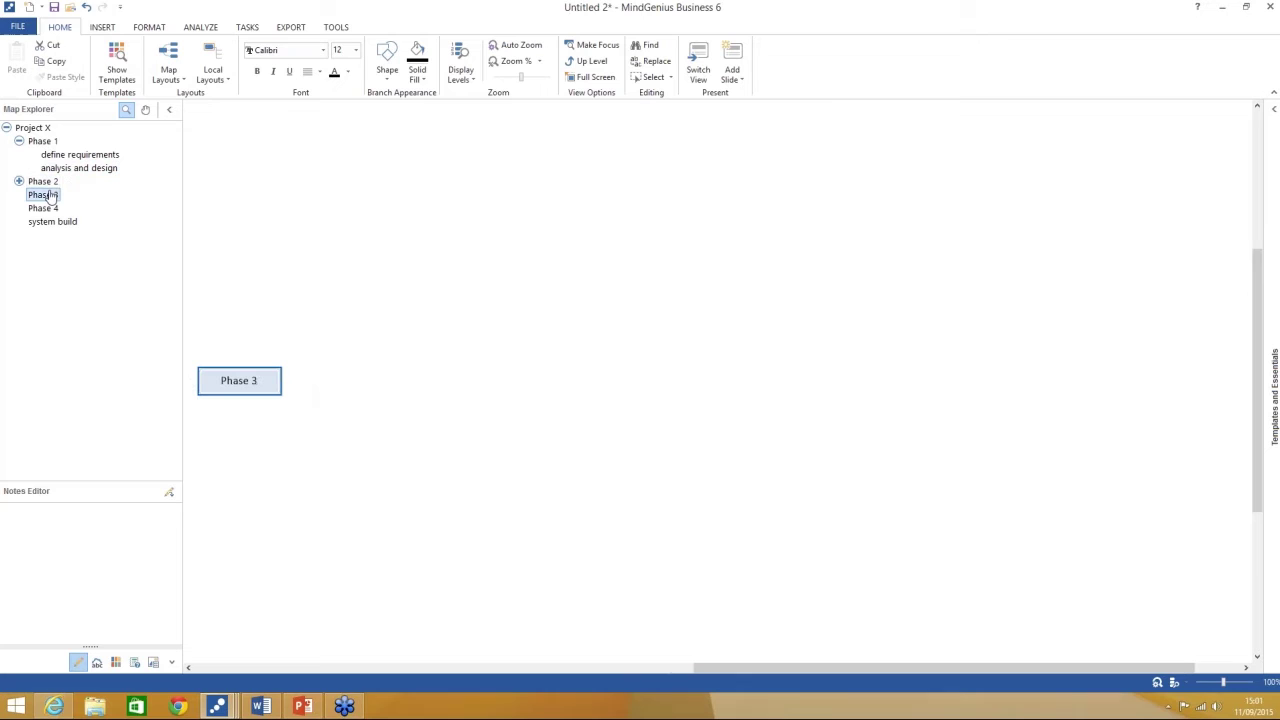
{"action": "left_click", "coordinate": [45, 208]}
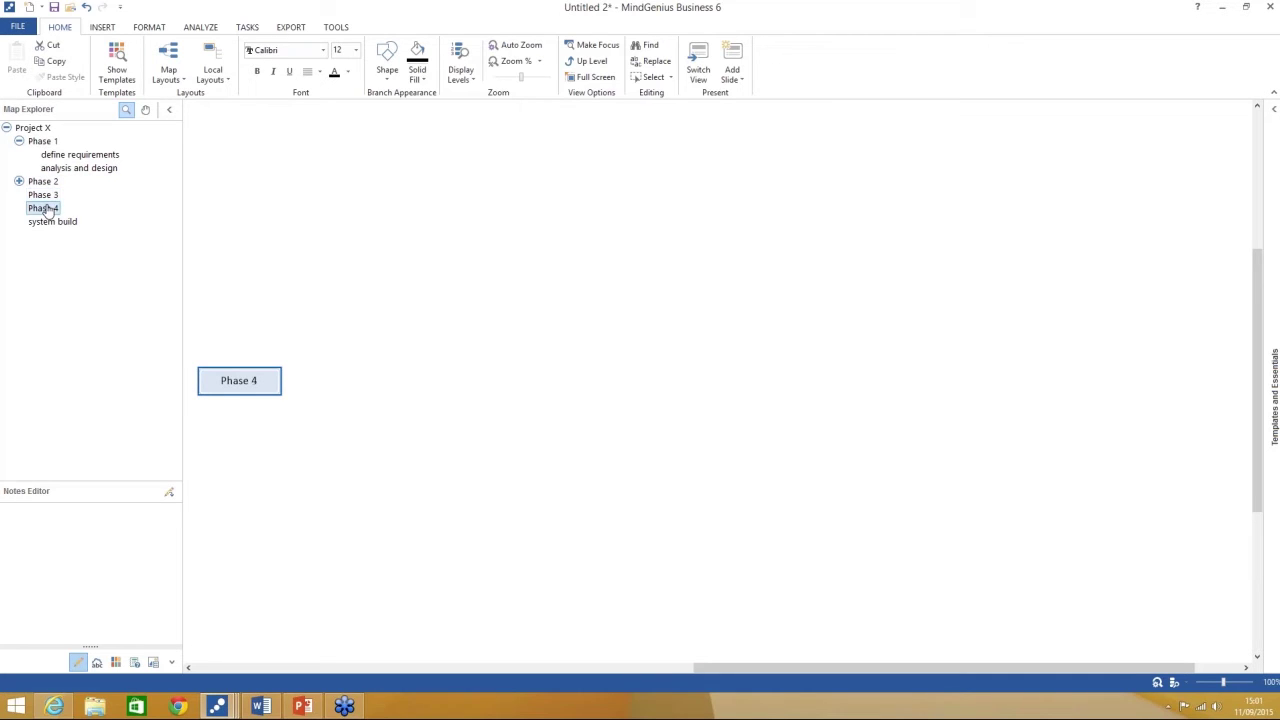
Show the whole Project X map again and move system build under Phase 4
{"action": "left_click", "coordinate": [40, 141]}
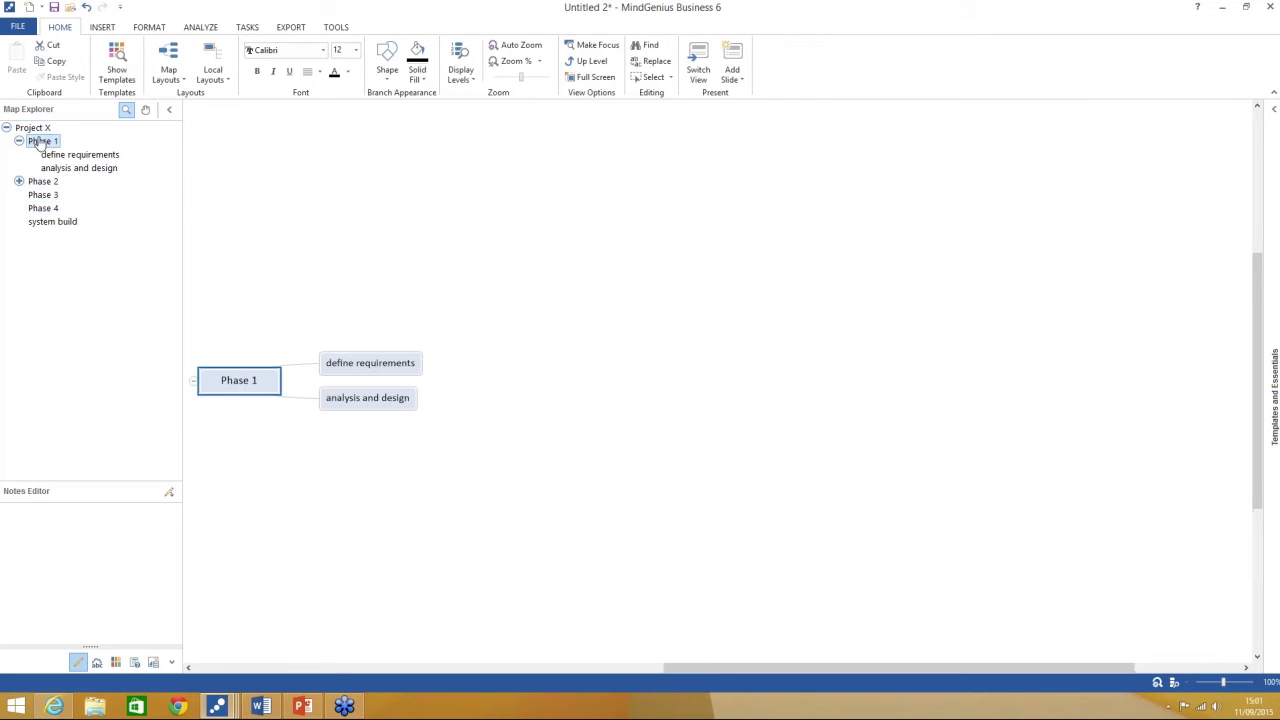
{"action": "left_click", "coordinate": [47, 224]}
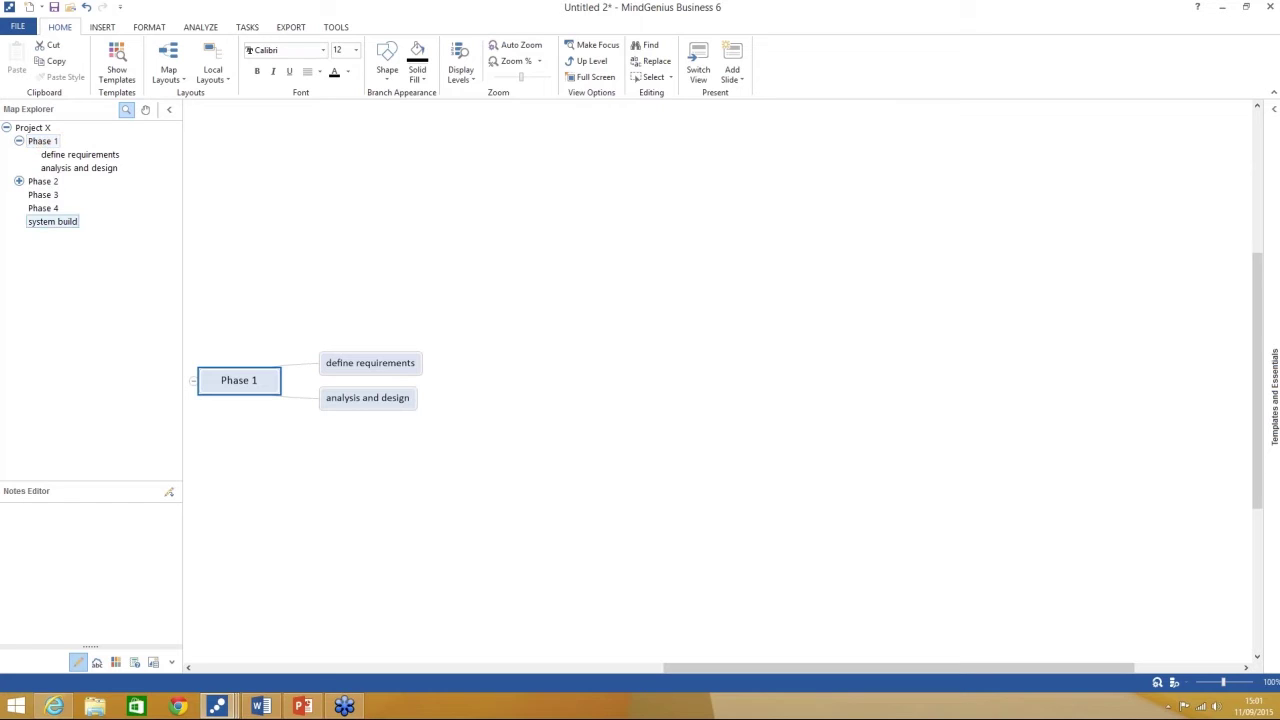
{"action": "left_click", "coordinate": [32, 129]}
{"action": "left_click_drag", "start_coordinate": [369, 466], "coordinate": [390, 434]}
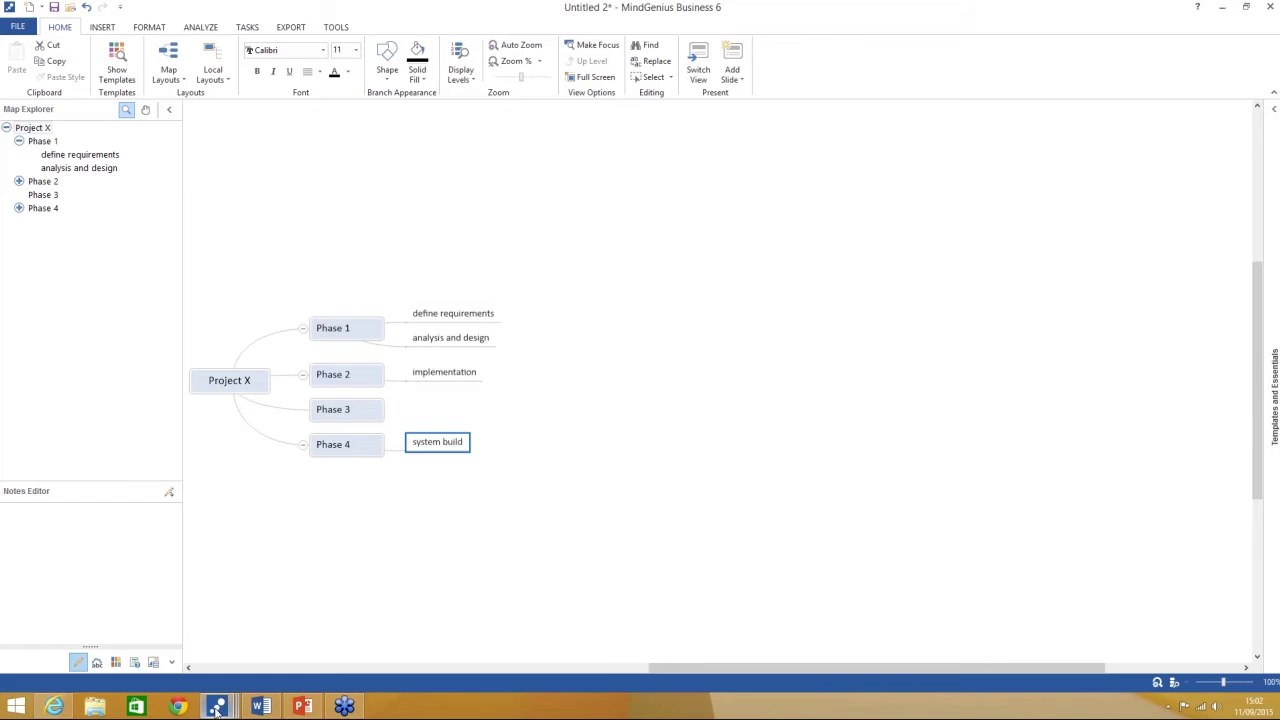
Switch to the Project Hercules plan map and check its assigned resource initials
{"action": "mouse_move", "coordinate": [217, 709]}
{"action": "left_click", "coordinate": [249, 649]}
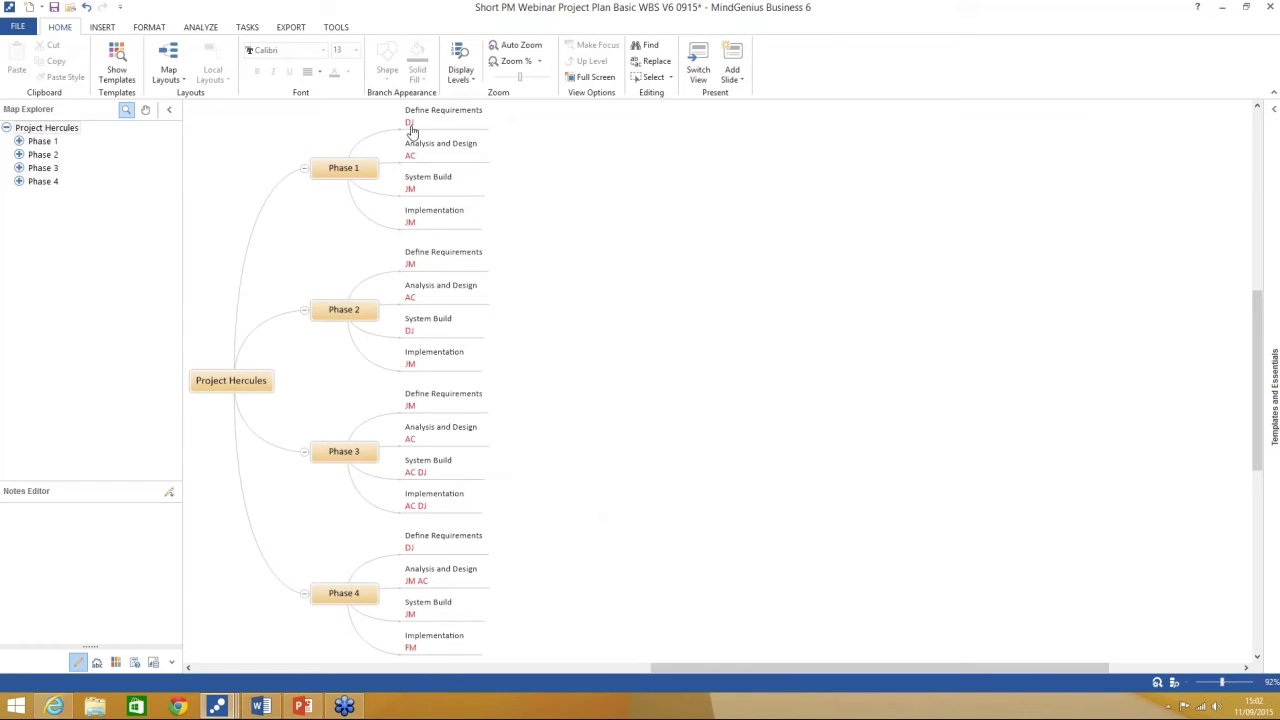
{"action": "mouse_move", "coordinate": [411, 130]}
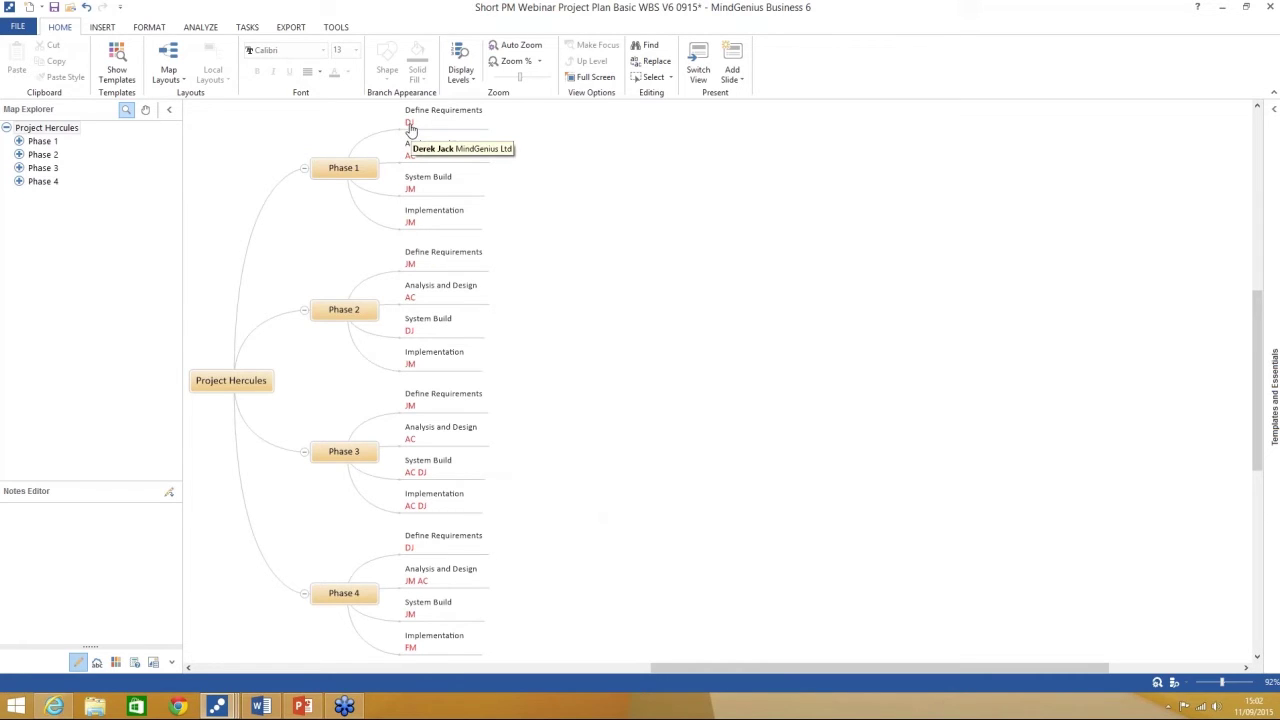
{"action": "mouse_move", "coordinate": [456, 188]}
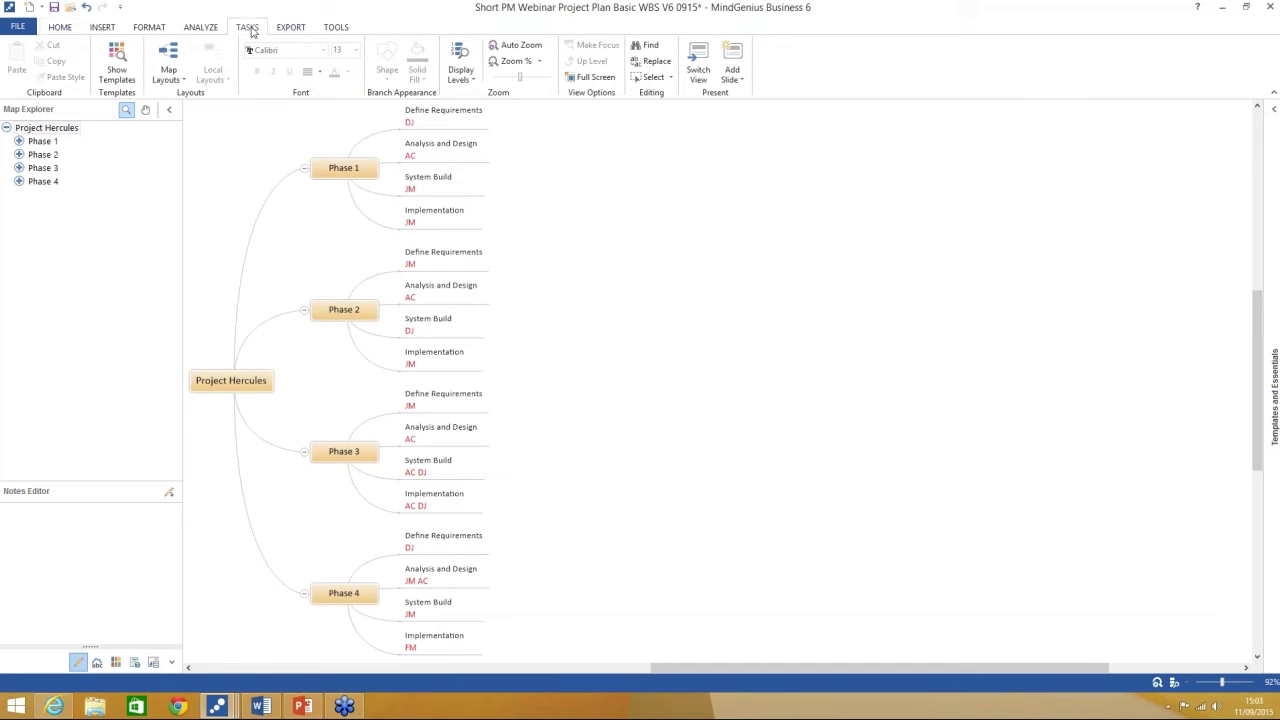
Switch Project Hercules into project mode and display it as a Gantt chart
{"action": "left_click", "coordinate": [250, 30]}
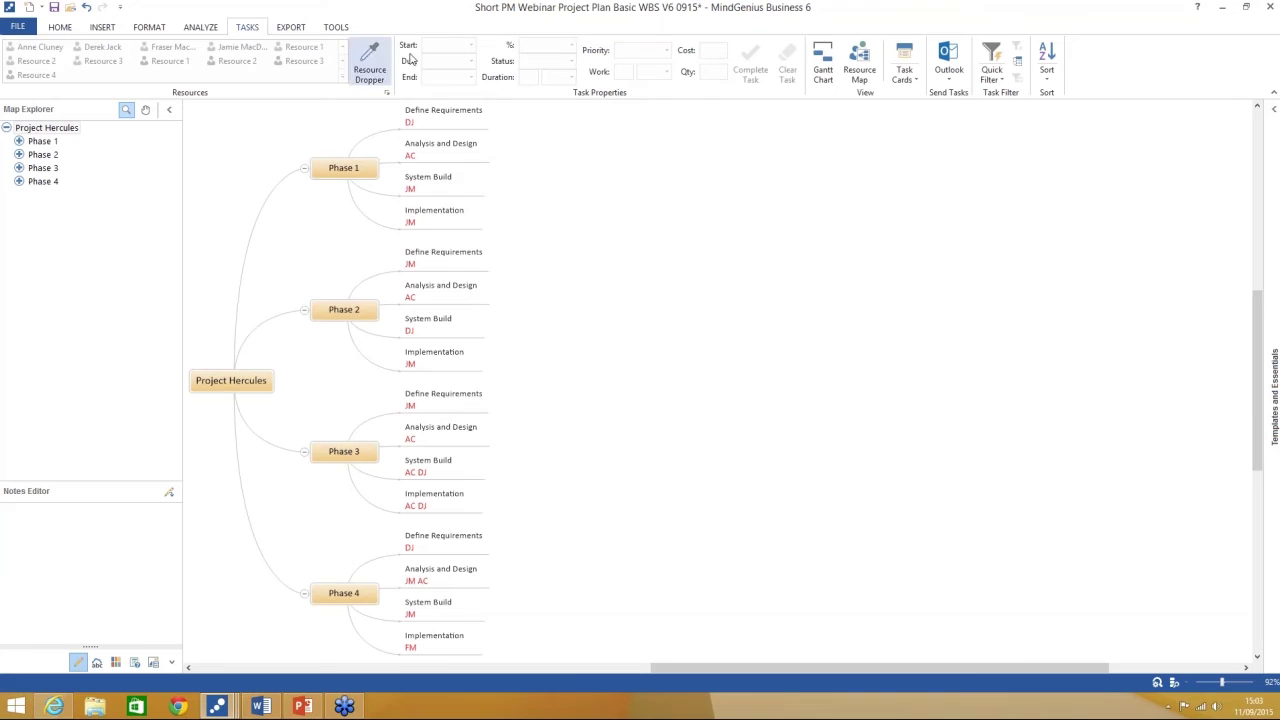
{"action": "left_click", "coordinate": [823, 75]}
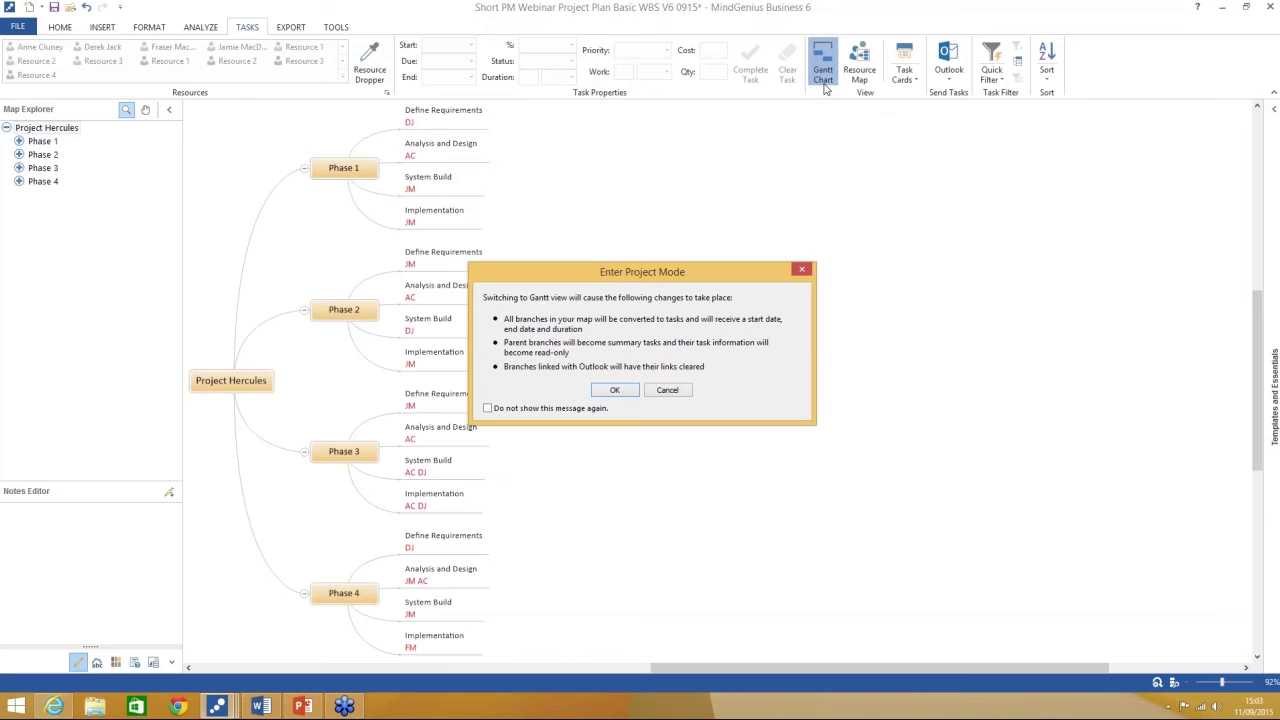
{"action": "left_click", "coordinate": [612, 392]}
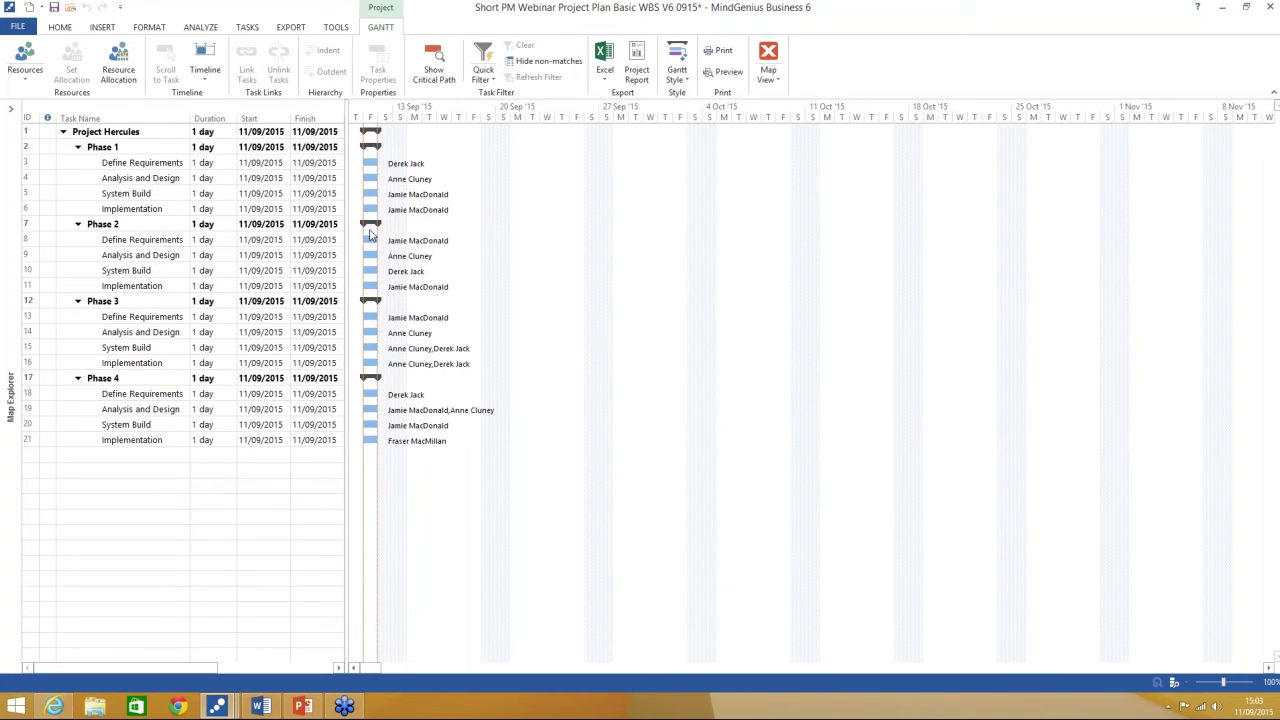
Check the Project Hercules task dates on the map, then return to the Gantt chart
{"action": "left_click", "coordinate": [768, 60]}
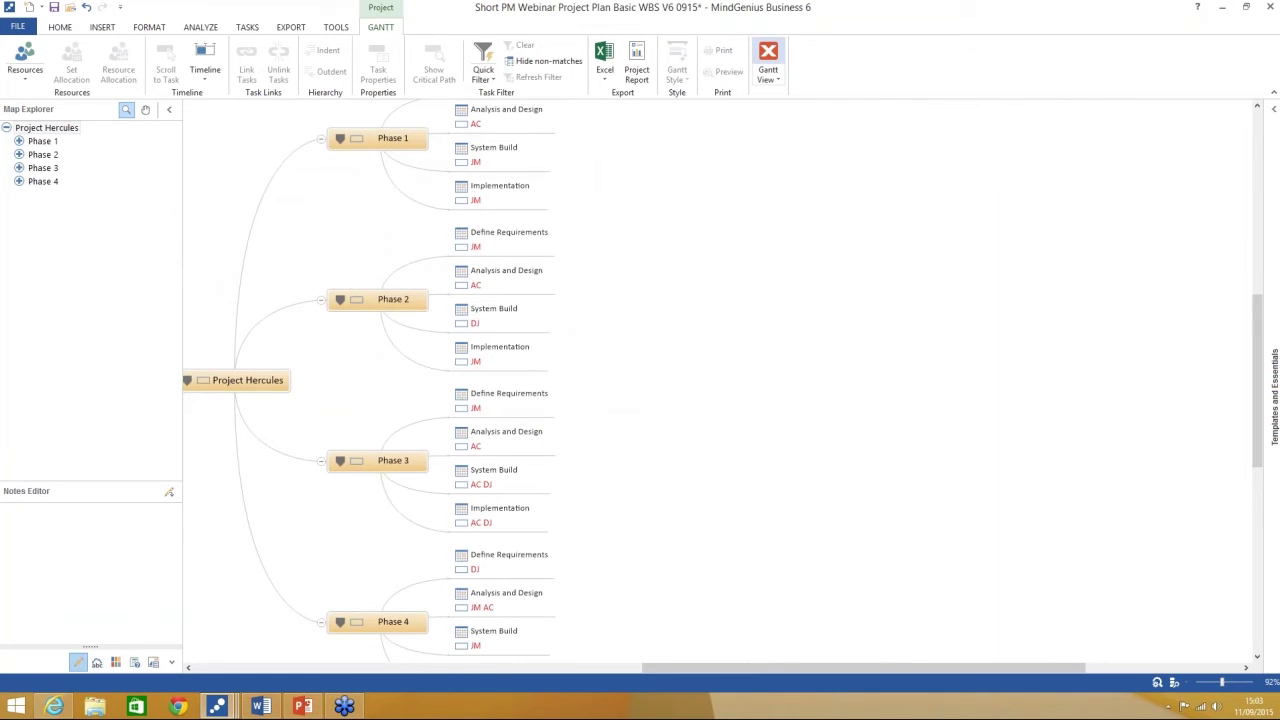
{"action": "left_click", "coordinate": [768, 60]}
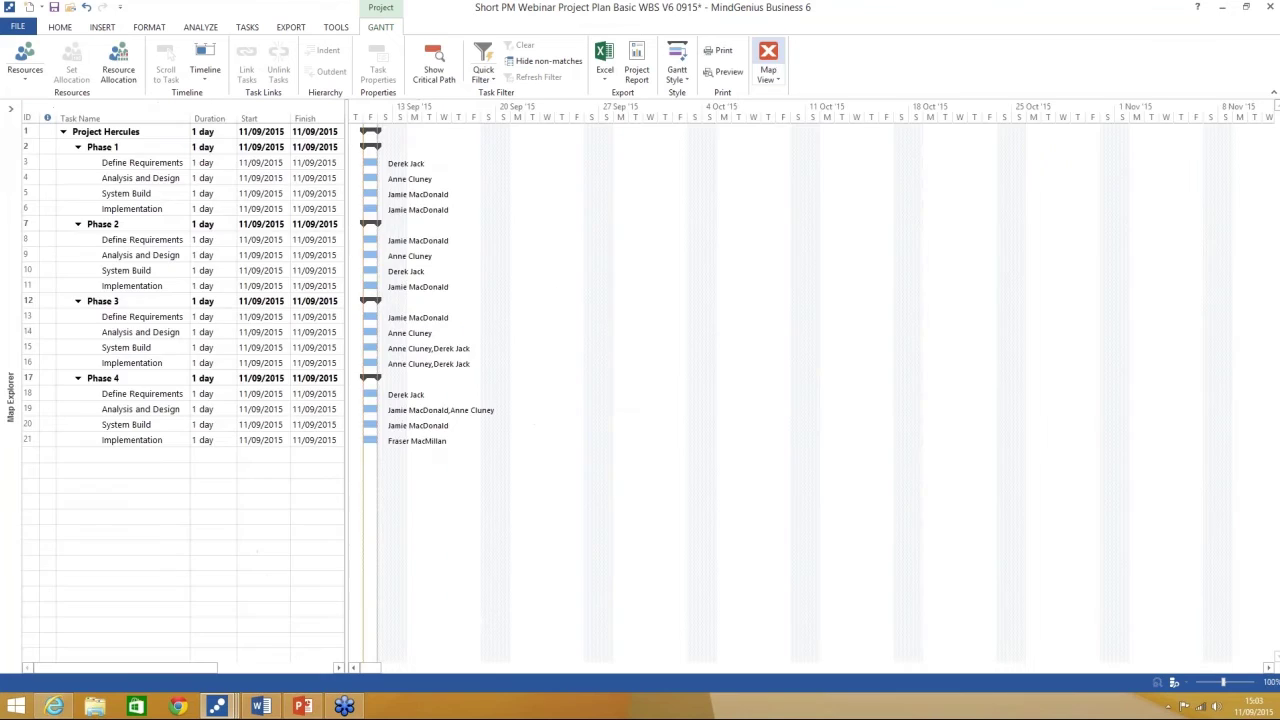
{"action": "left_click", "coordinate": [768, 60]}
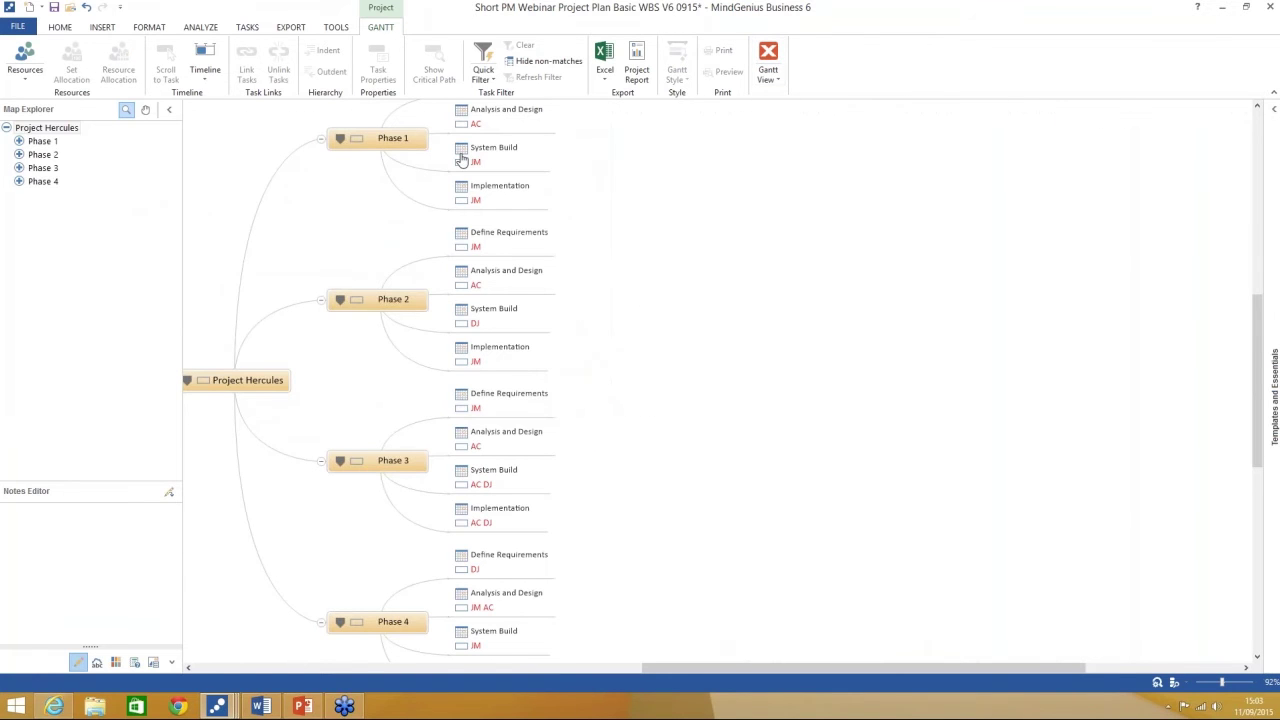
{"action": "mouse_move", "coordinate": [462, 158]}
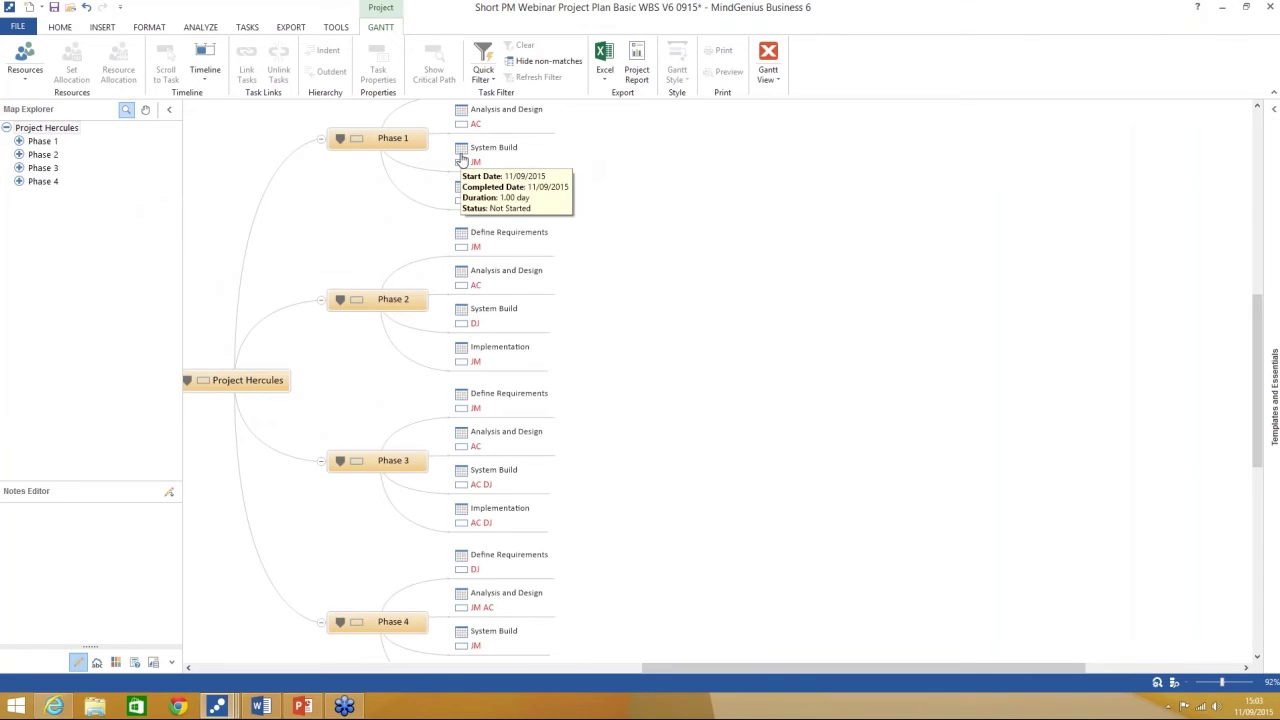
{"action": "mouse_move", "coordinate": [461, 233]}
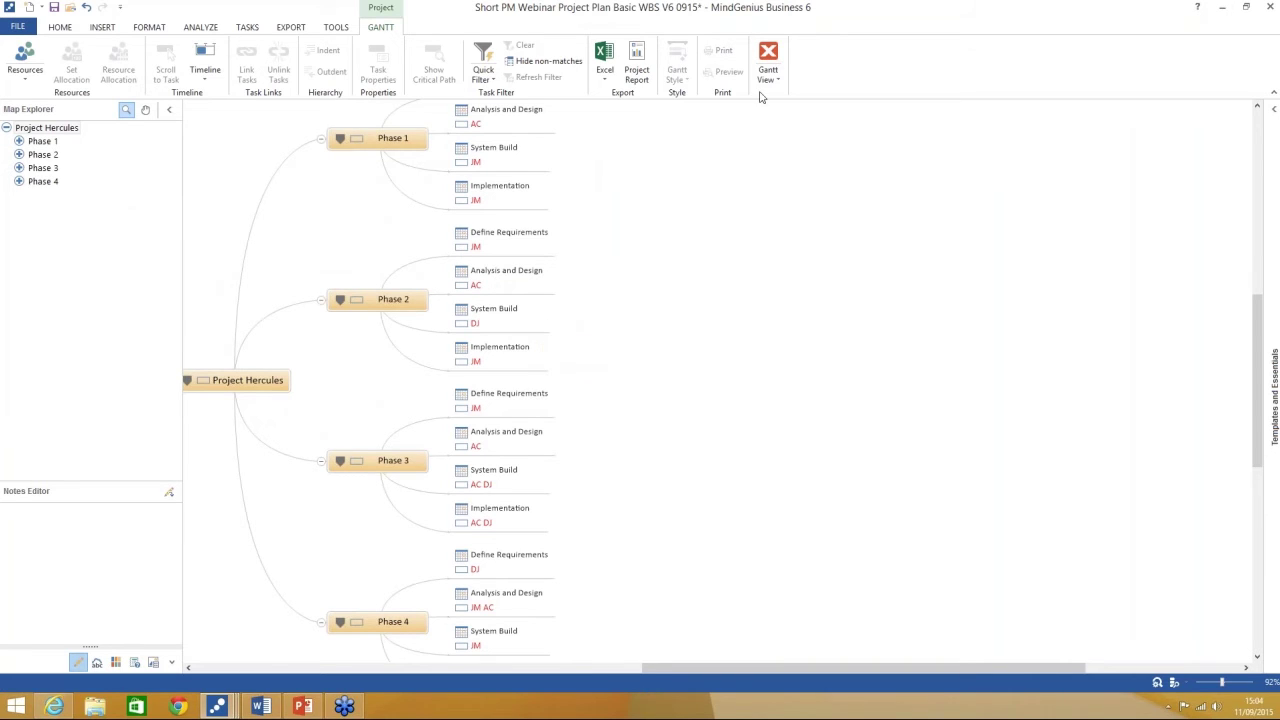
{"action": "left_click", "coordinate": [768, 62]}
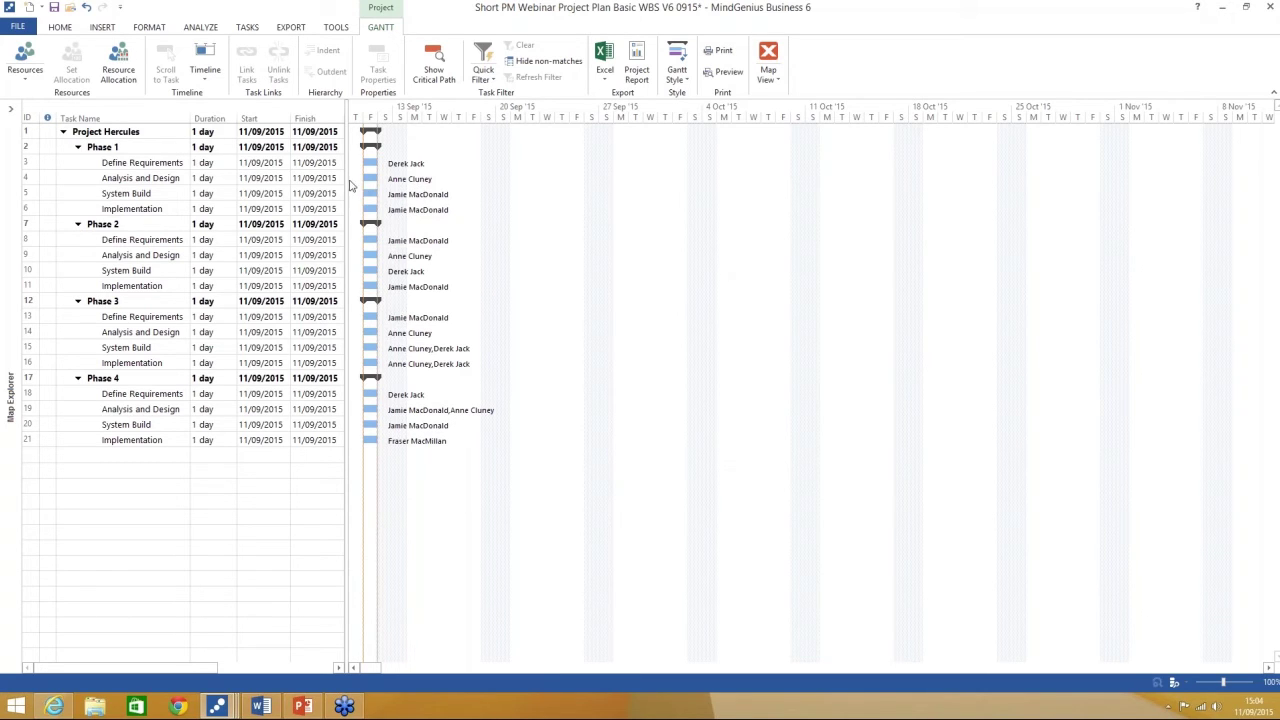
Lengthen Define Requirements to 2 days and System Build to 3, then link System Build after Analysis and Design
{"action": "left_click", "coordinate": [378, 163]}
{"action": "left_click_drag", "start_coordinate": [377, 163], "coordinate": [481, 178]}
{"action": "left_click_drag", "start_coordinate": [376, 193], "coordinate": [400, 178]}
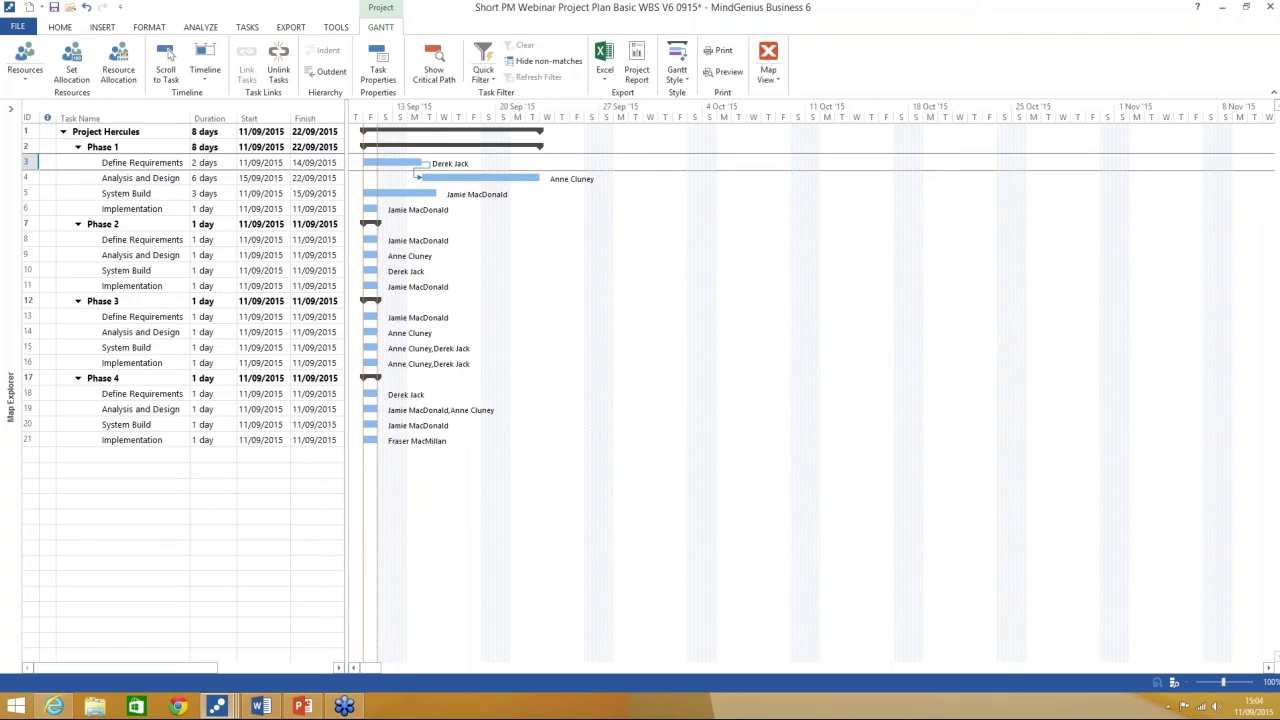
{"action": "left_click", "coordinate": [448, 181]}
{"action": "left_click_drag", "start_coordinate": [448, 183], "coordinate": [420, 193]}
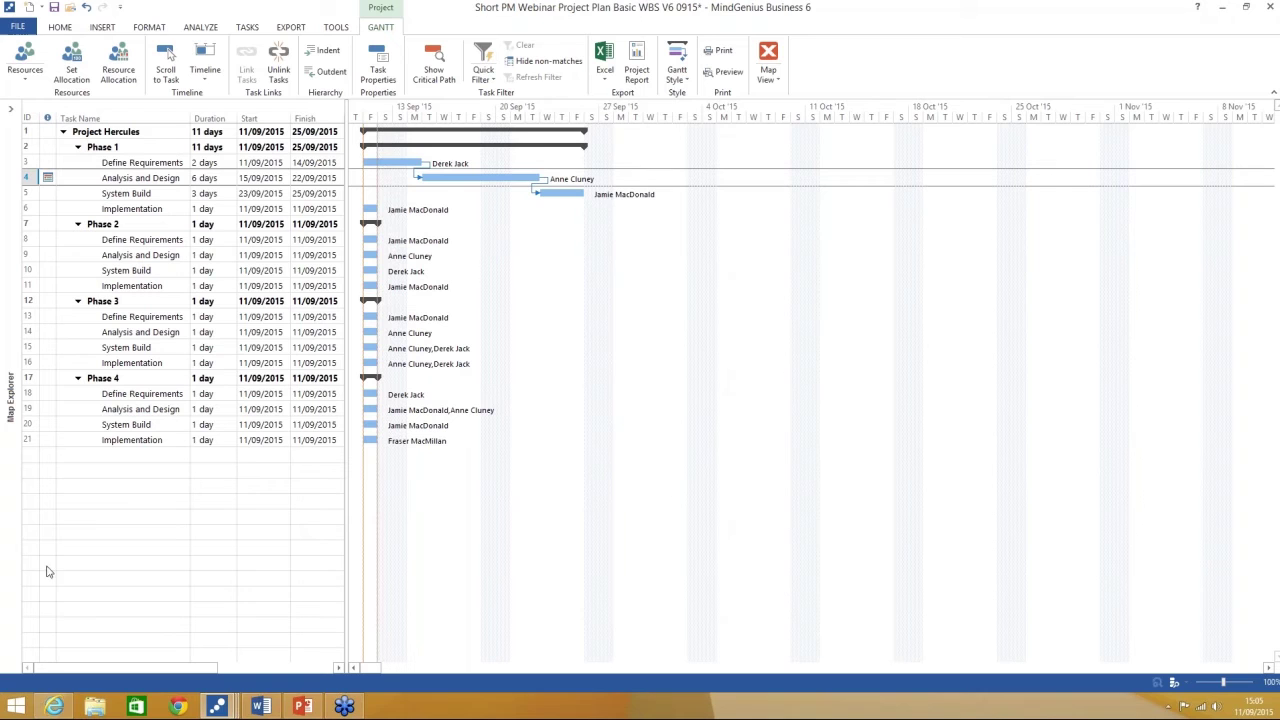
Bring up the Design Project window and show it as a Gantt chart
{"action": "mouse_move", "coordinate": [217, 707]}
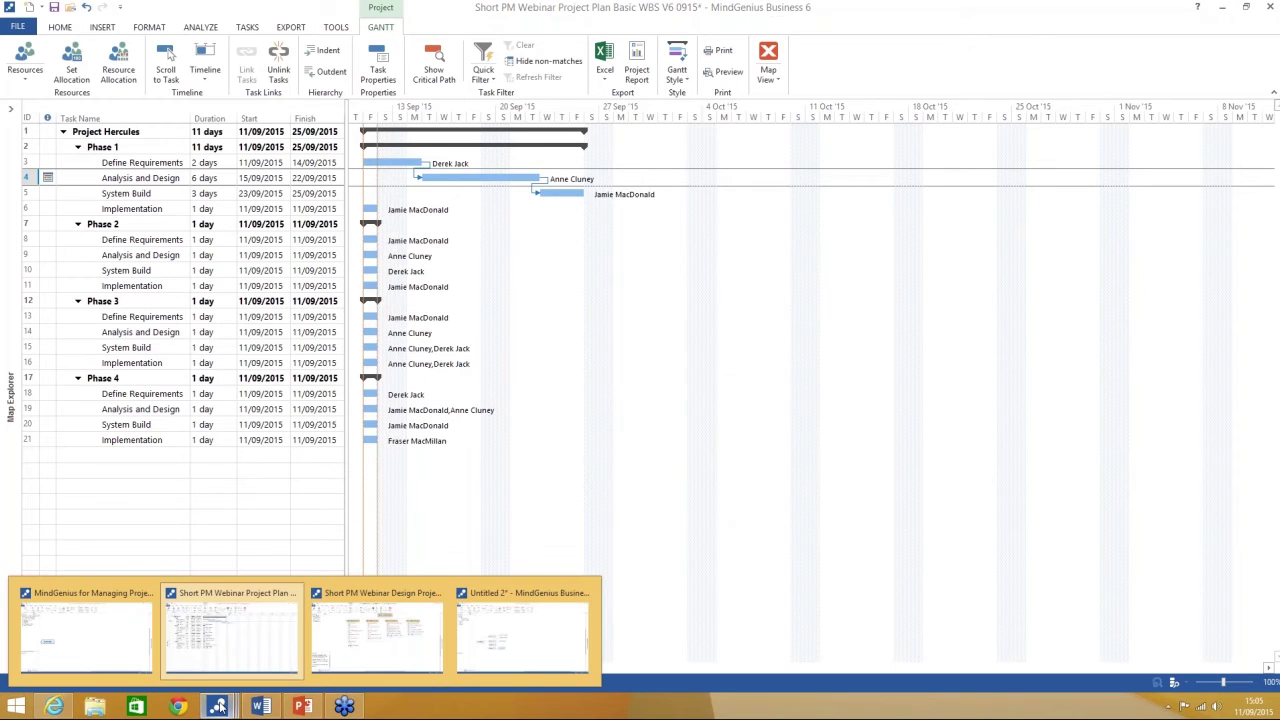
{"action": "left_click", "coordinate": [378, 635]}
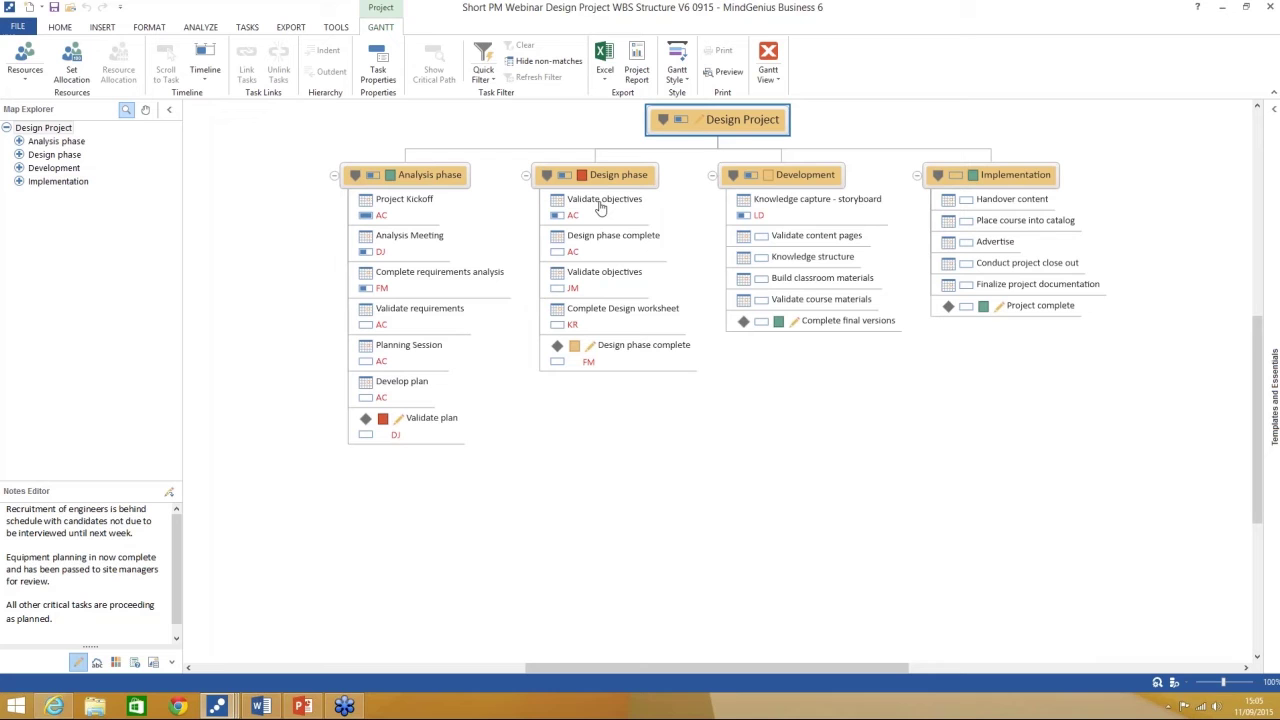
{"action": "left_click", "coordinate": [768, 60]}
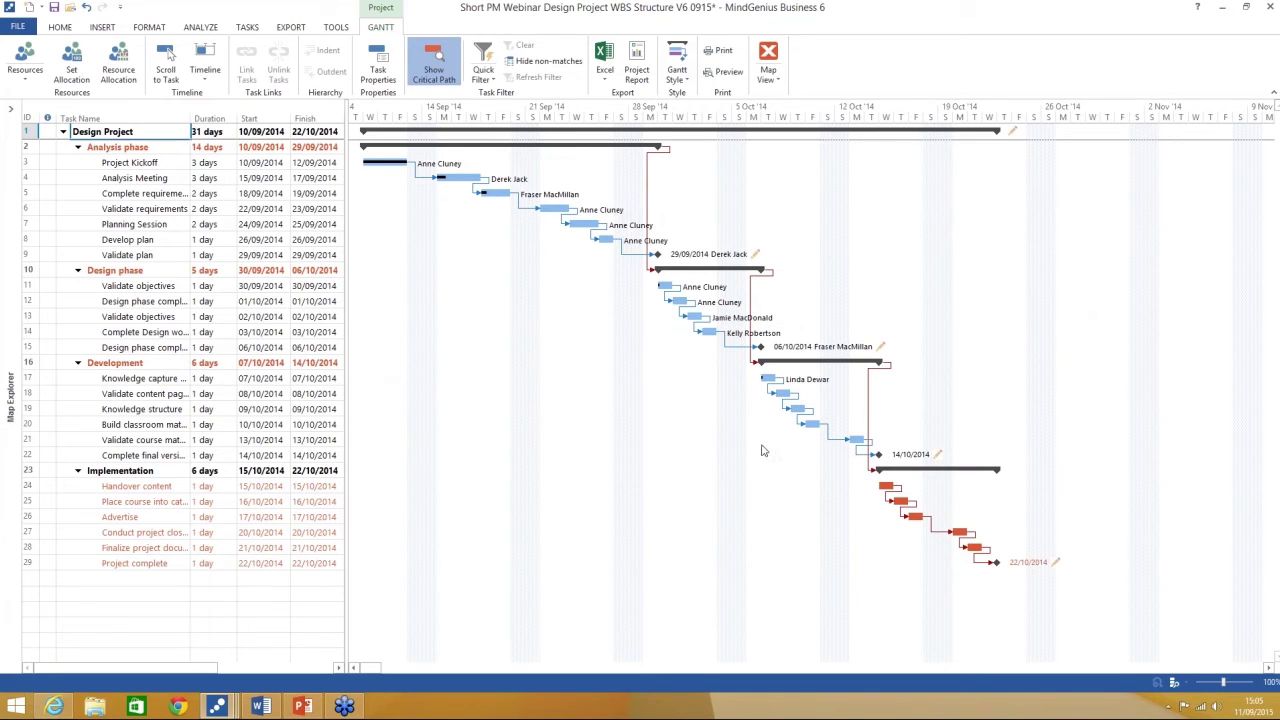
{"action": "left_click", "coordinate": [112, 68]}
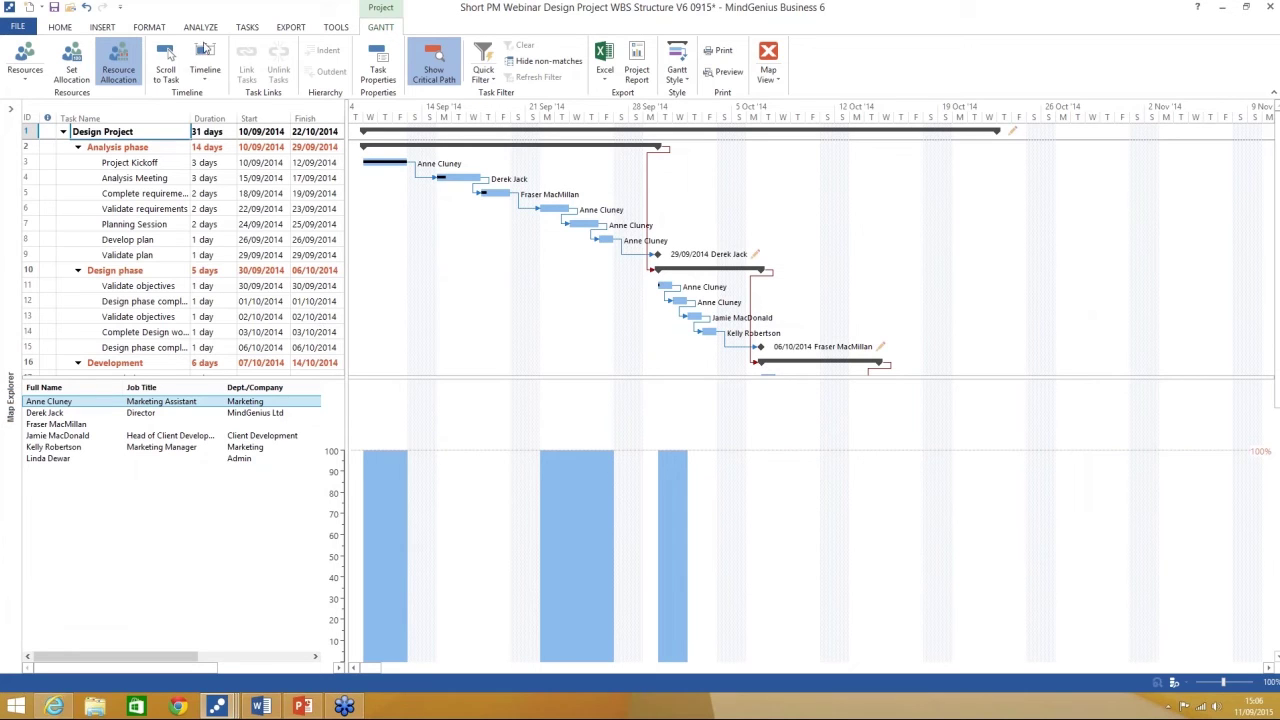
{"action": "left_click", "coordinate": [119, 74]}
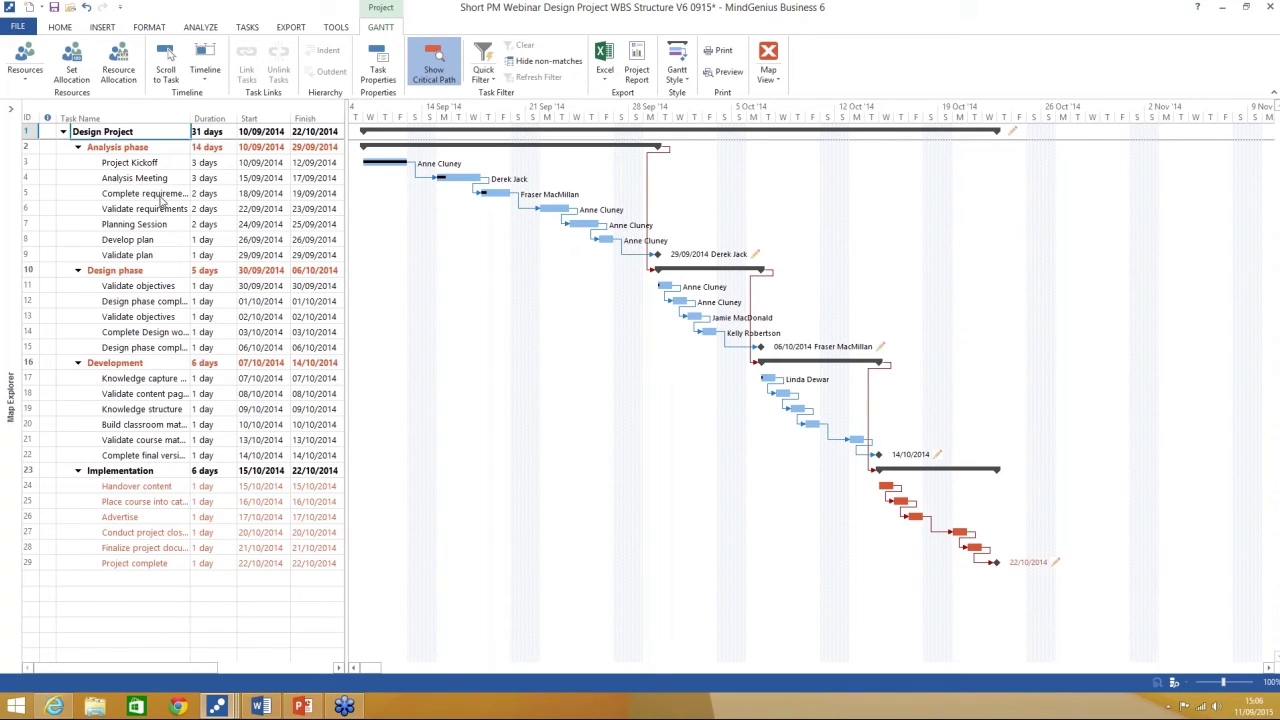
{"action": "double_click", "coordinate": [160, 194]}
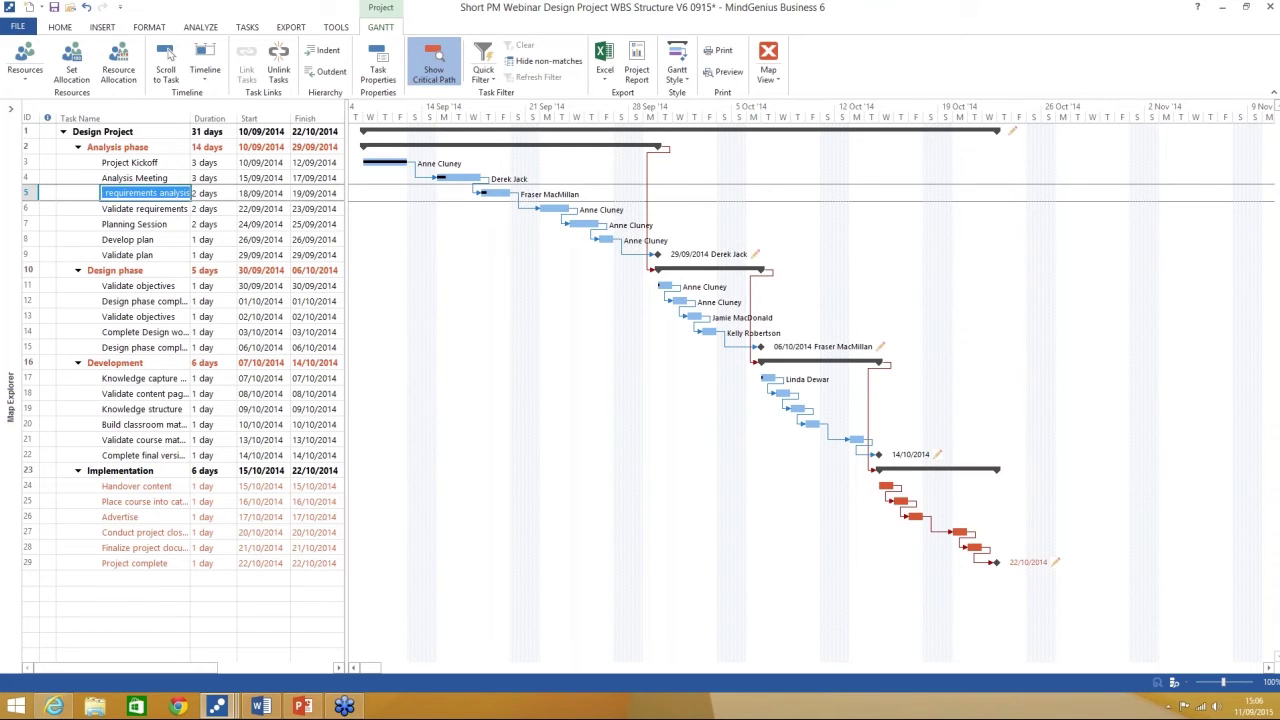
{"action": "left_click", "coordinate": [386, 80]}
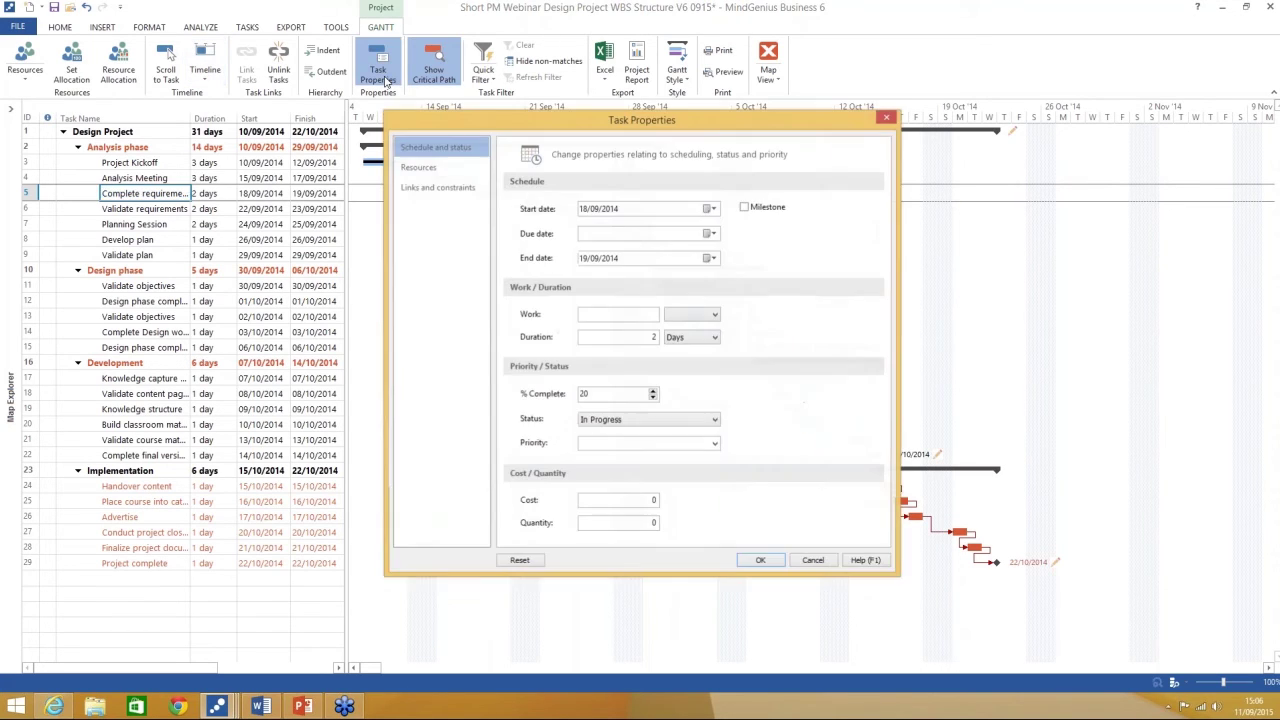
{"action": "left_click", "coordinate": [716, 424]}
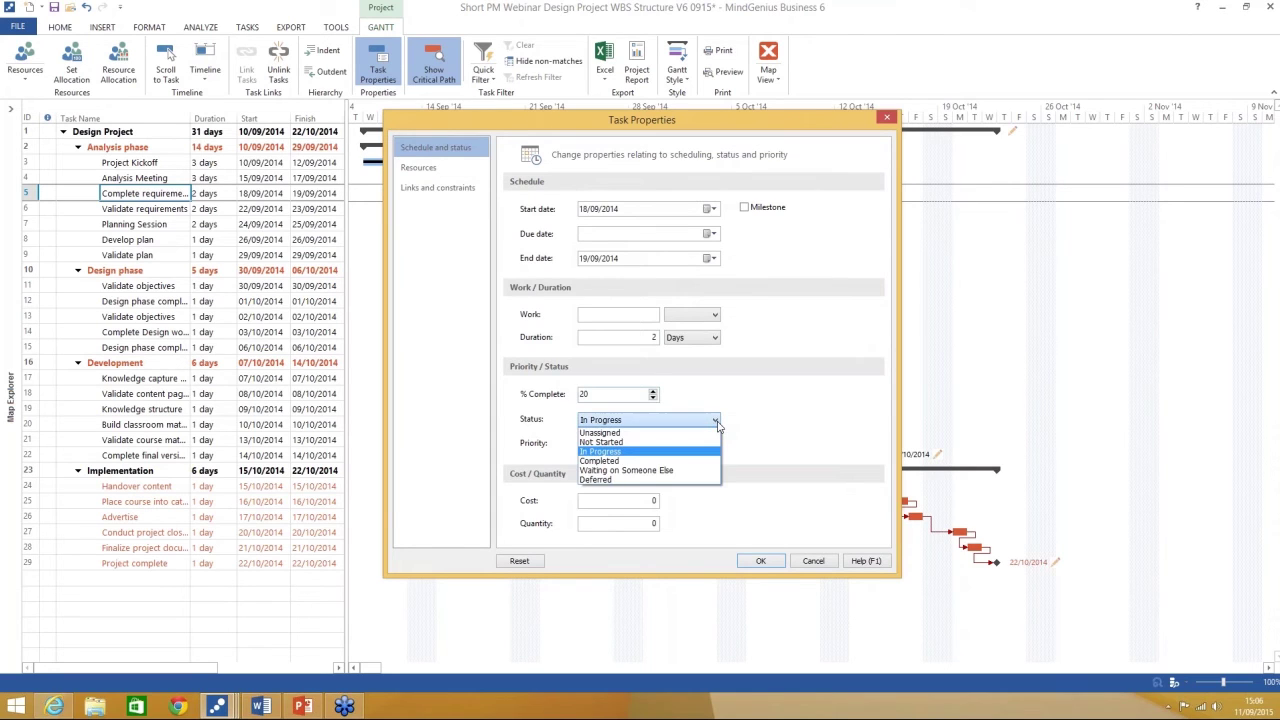
{"action": "left_click", "coordinate": [613, 452]}
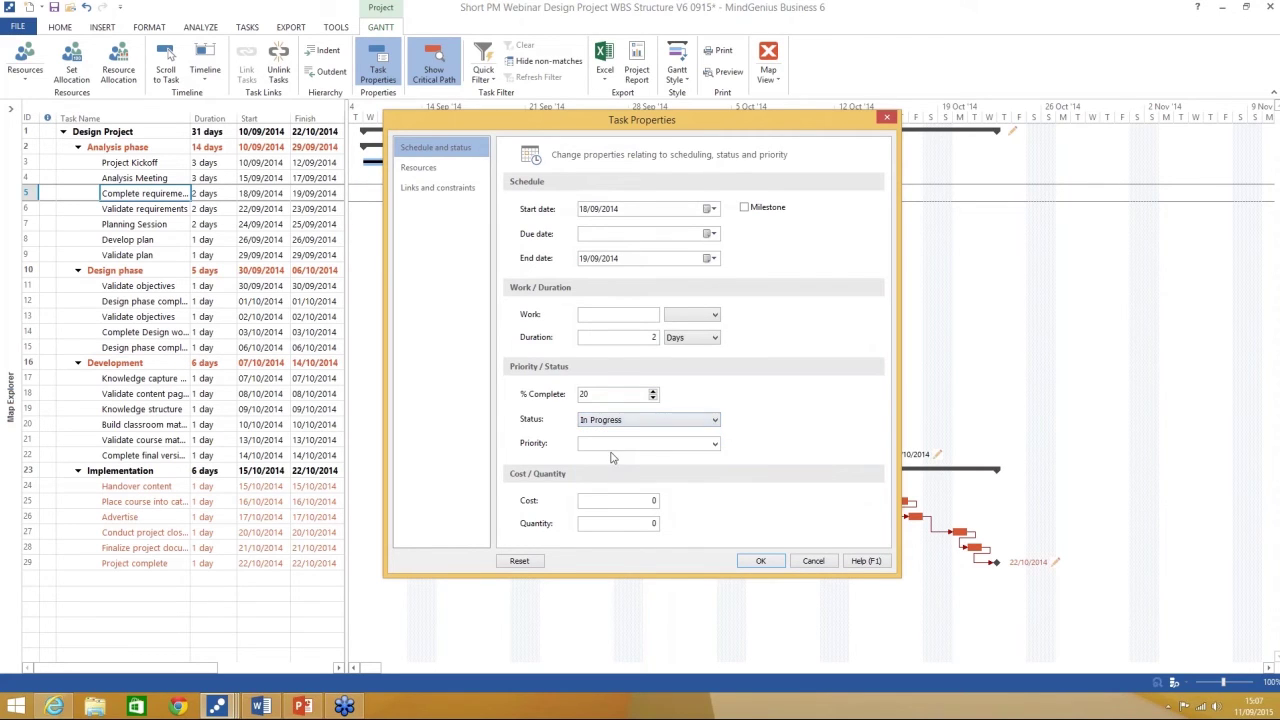
{"action": "left_click", "coordinate": [760, 562]}
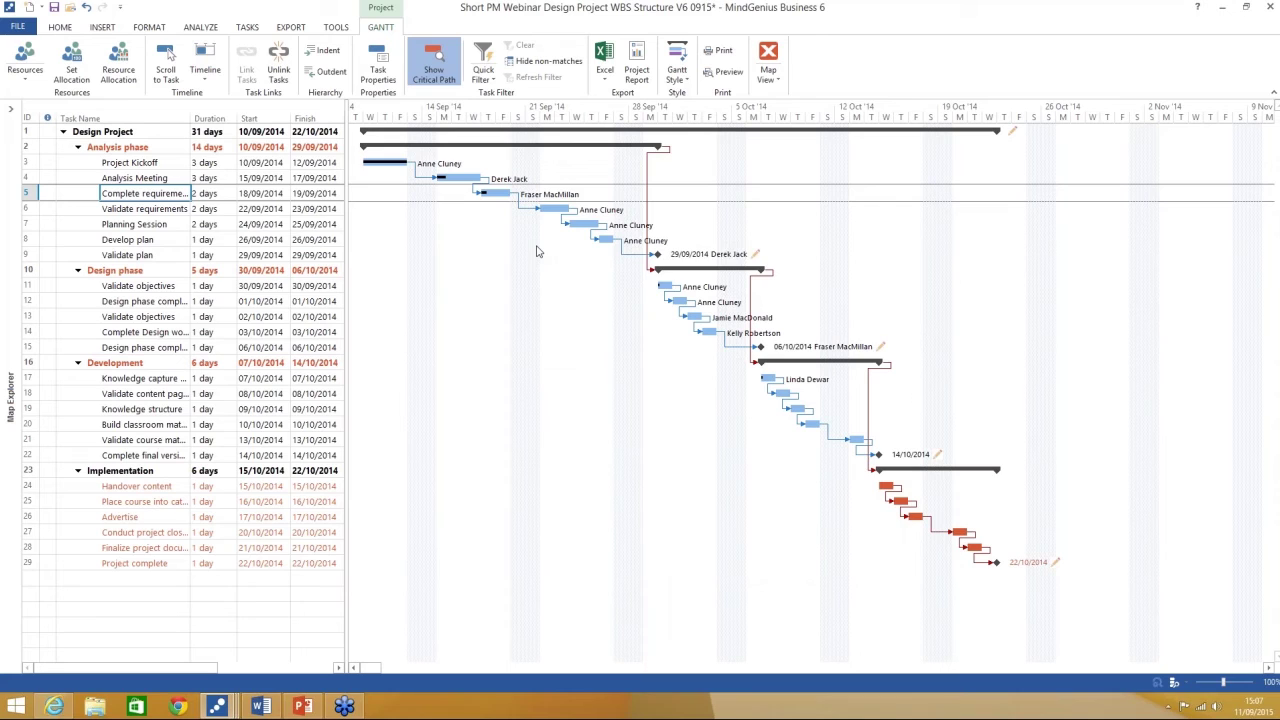
Open the Quick Filter dropdown in the Gantt ribbon's Task Filter group
{"action": "left_click", "coordinate": [492, 82]}
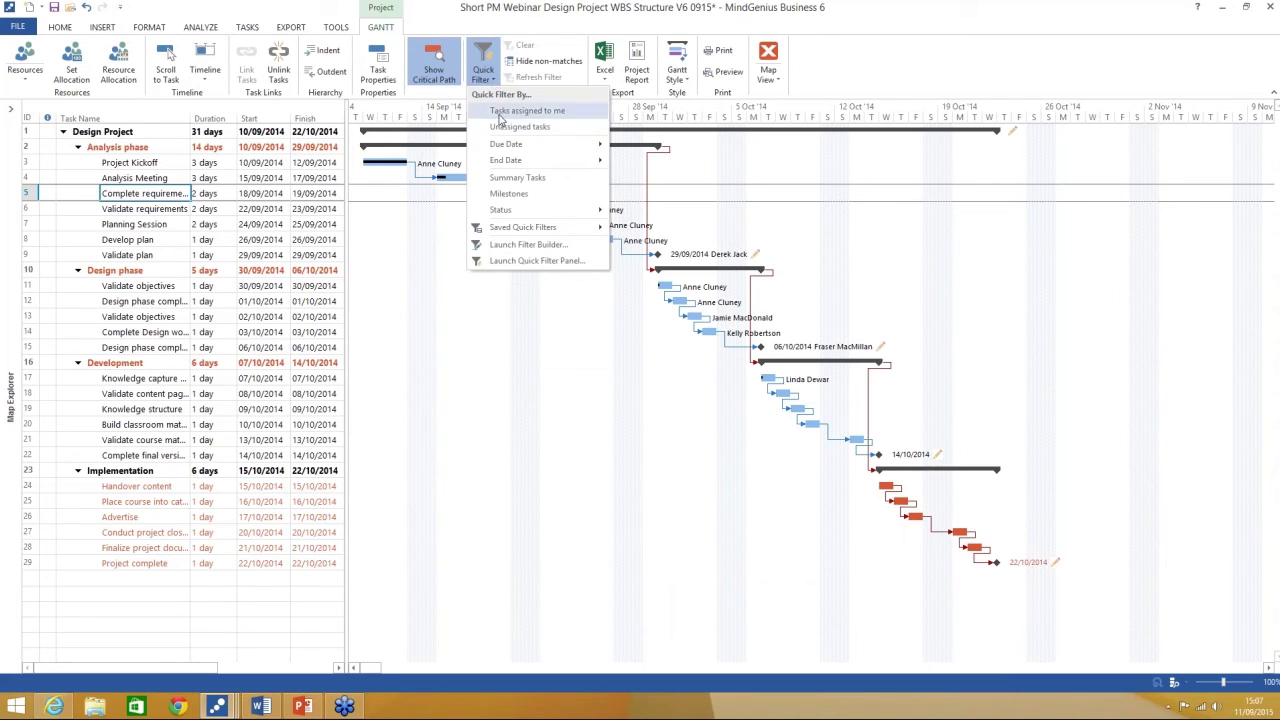
Try the 'Tasks assigned to me' filter, then dismiss the missing-author message and Options dialog
{"action": "left_click", "coordinate": [500, 112]}
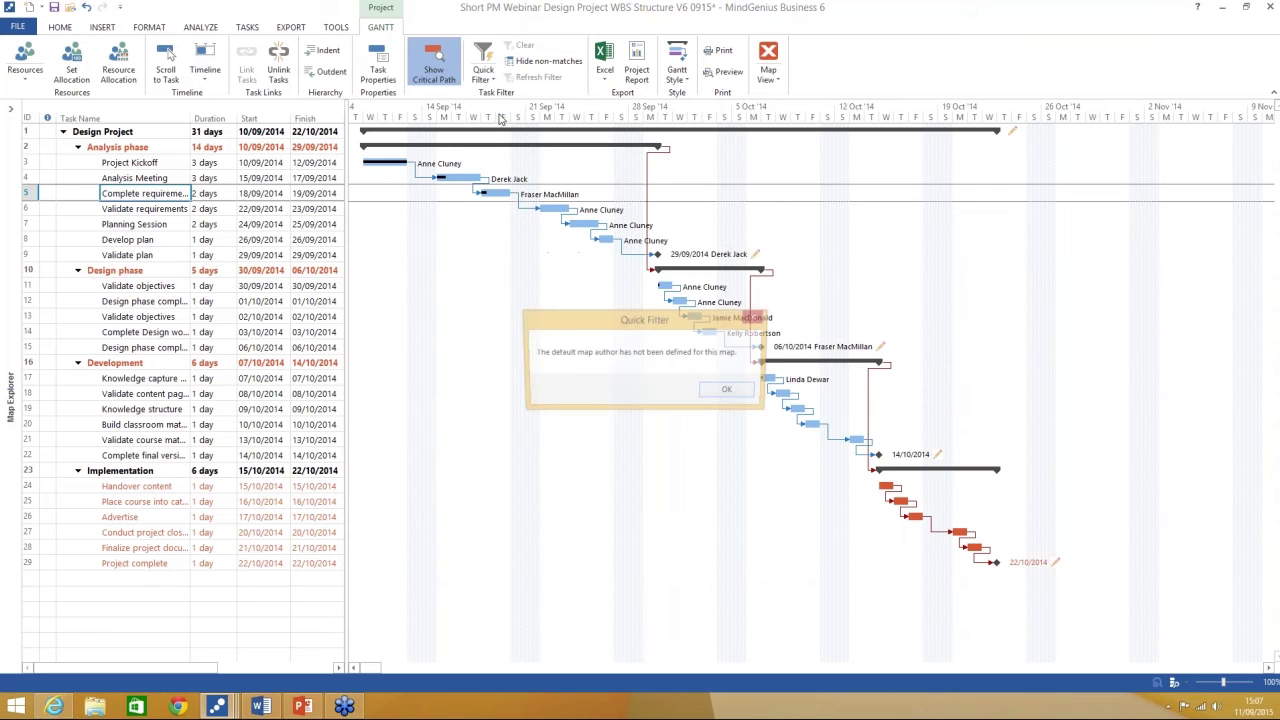
{"action": "left_click", "coordinate": [730, 393]}
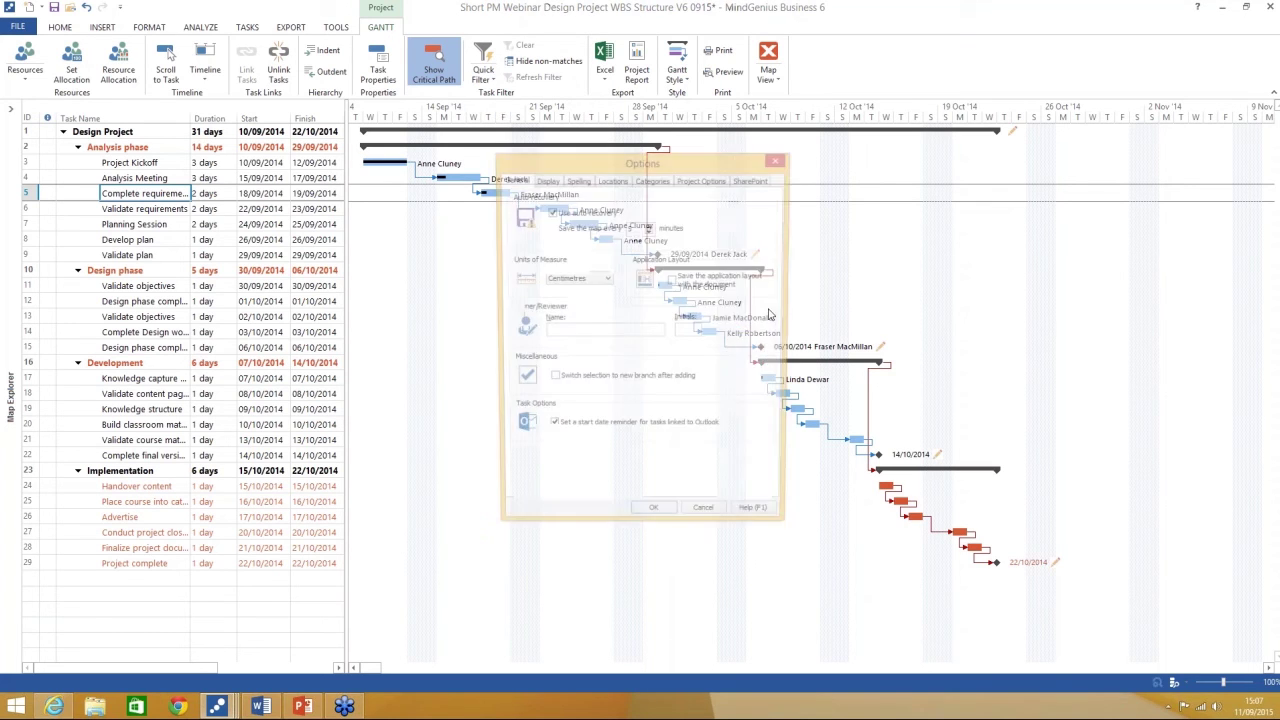
{"action": "left_click", "coordinate": [780, 166]}
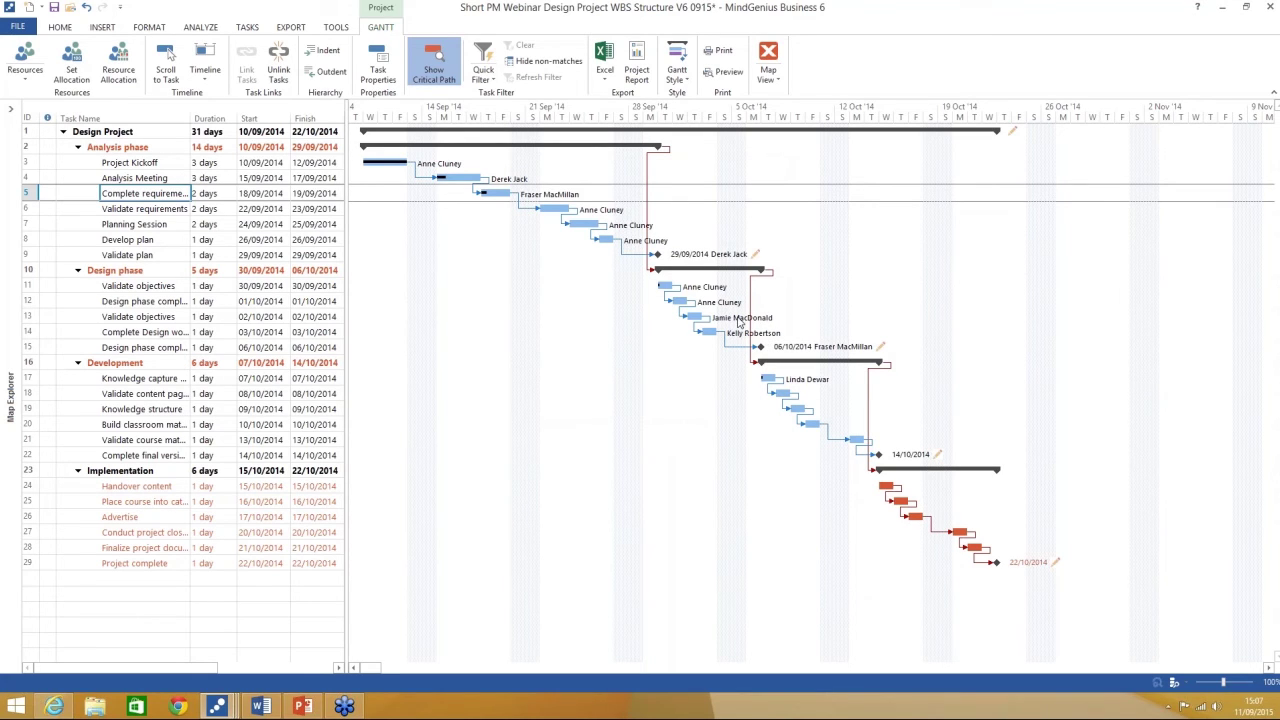
Apply the Summary Tasks quick filter, singling out Design Project and its four phases
{"action": "left_click", "coordinate": [483, 62]}
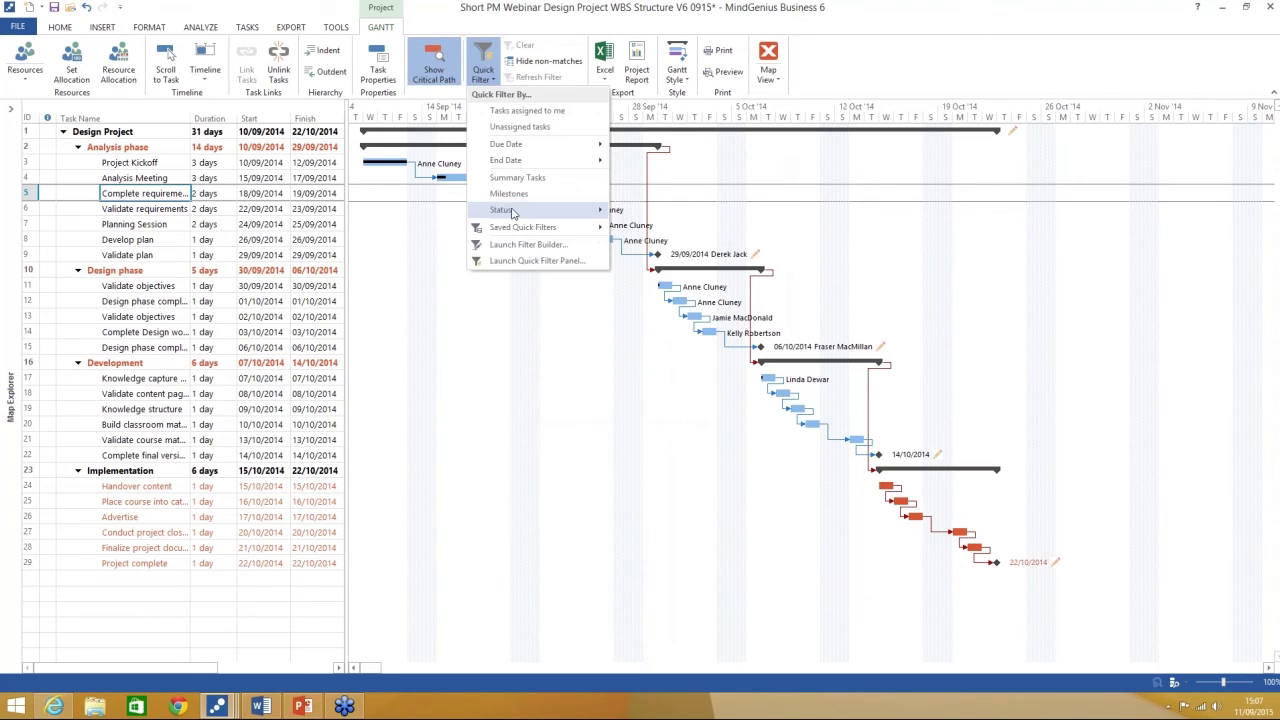
{"action": "mouse_move", "coordinate": [510, 161]}
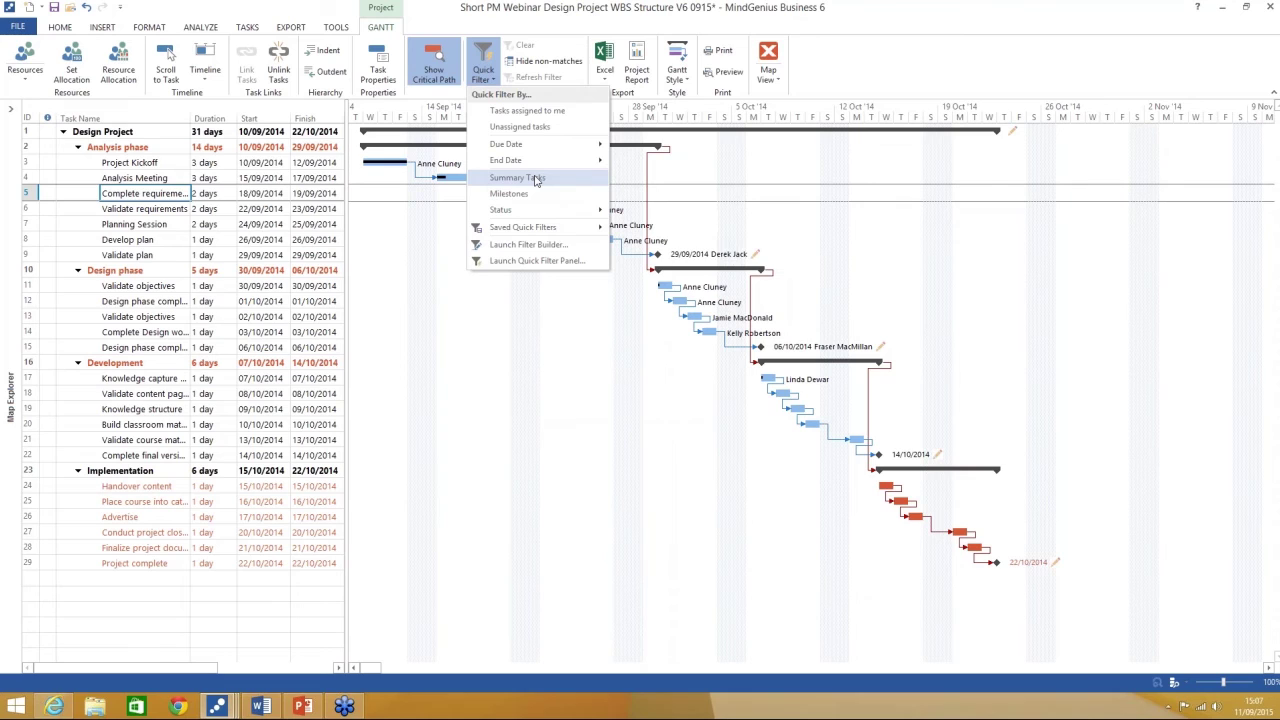
{"action": "mouse_move", "coordinate": [531, 211]}
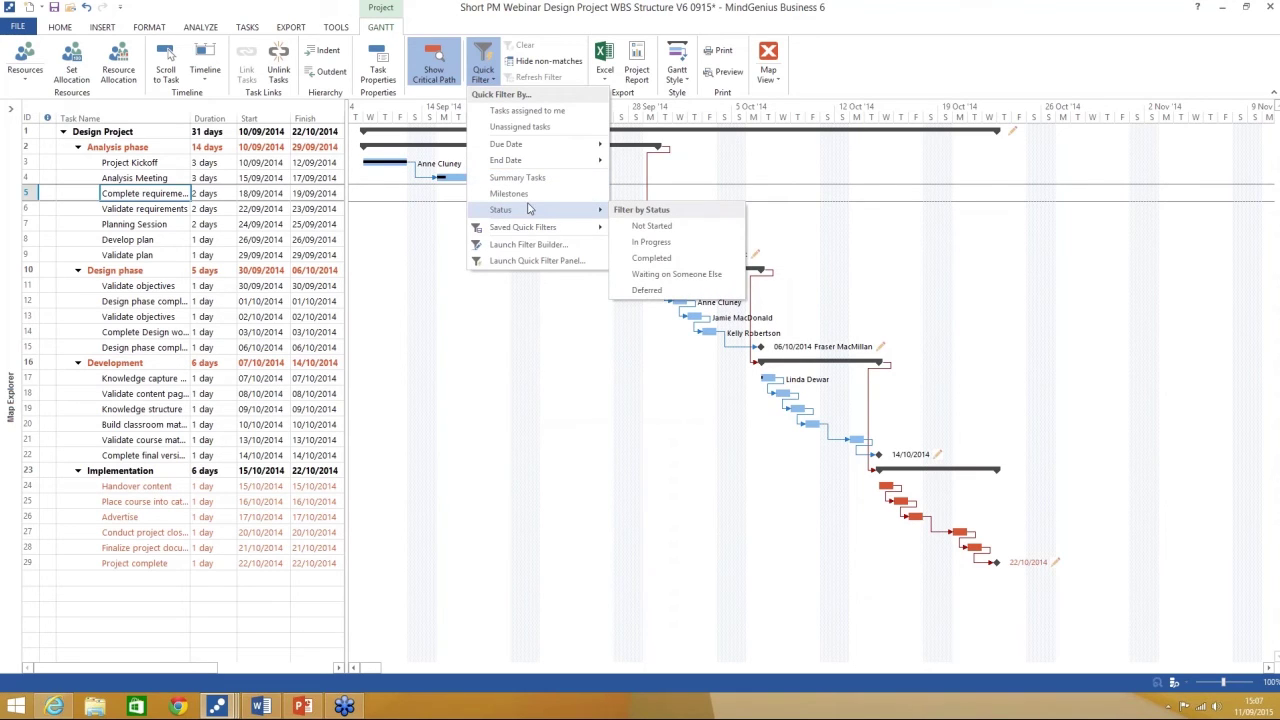
{"action": "left_click", "coordinate": [520, 178]}
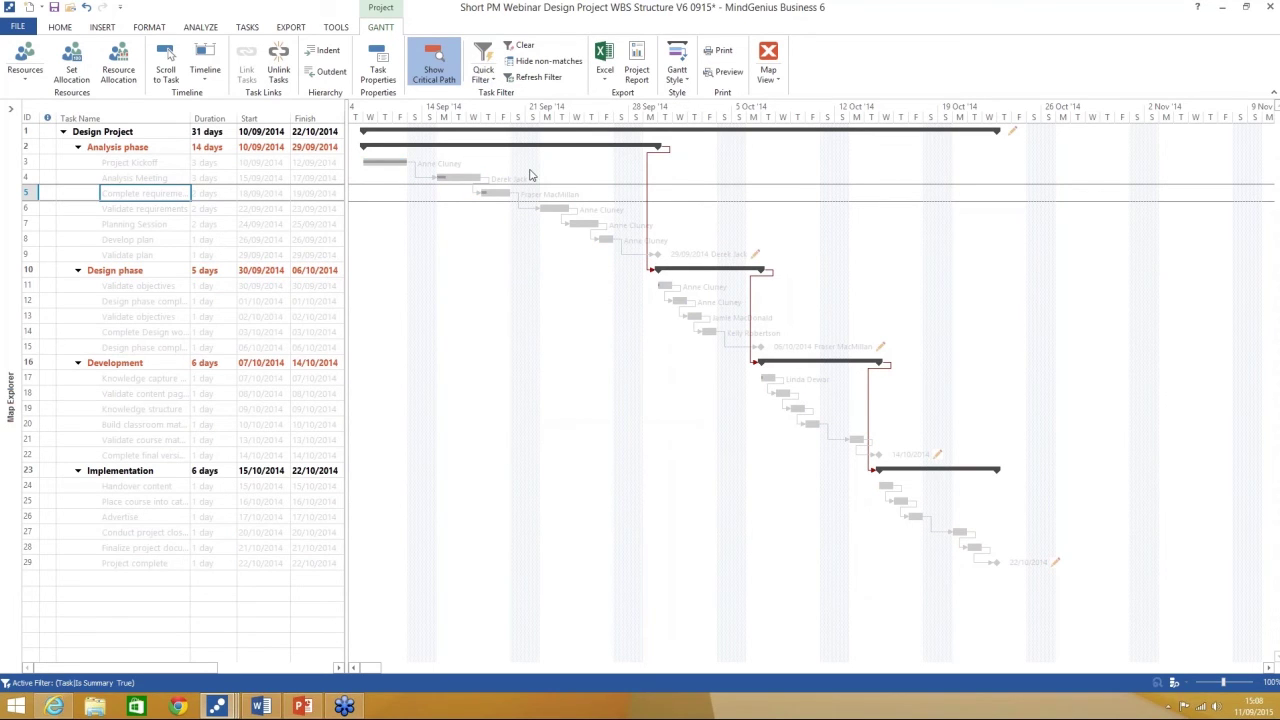
Clear the task filter so all 29 Design Project task rows display normally
{"action": "left_click", "coordinate": [524, 46]}
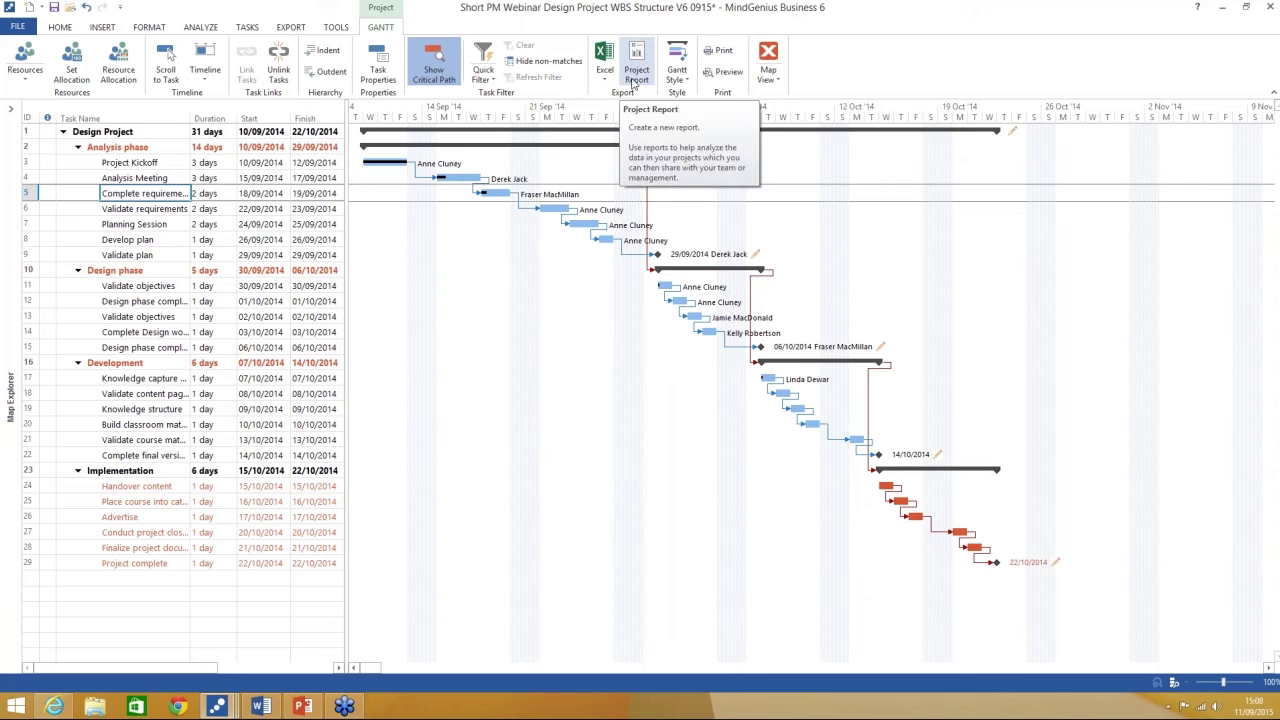
{"action": "left_click", "coordinate": [258, 710]}
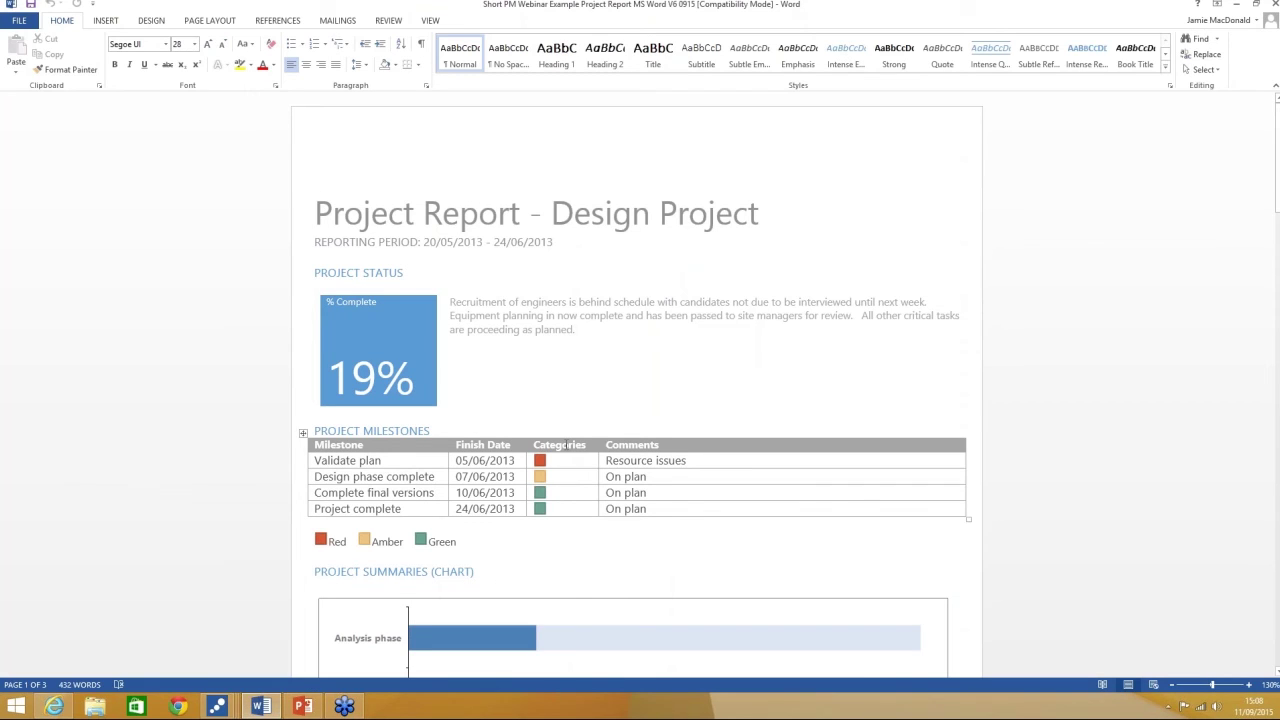
{"action": "scroll", "coordinate": [607, 403], "scroll_direction": "down", "scroll_amount": 1}
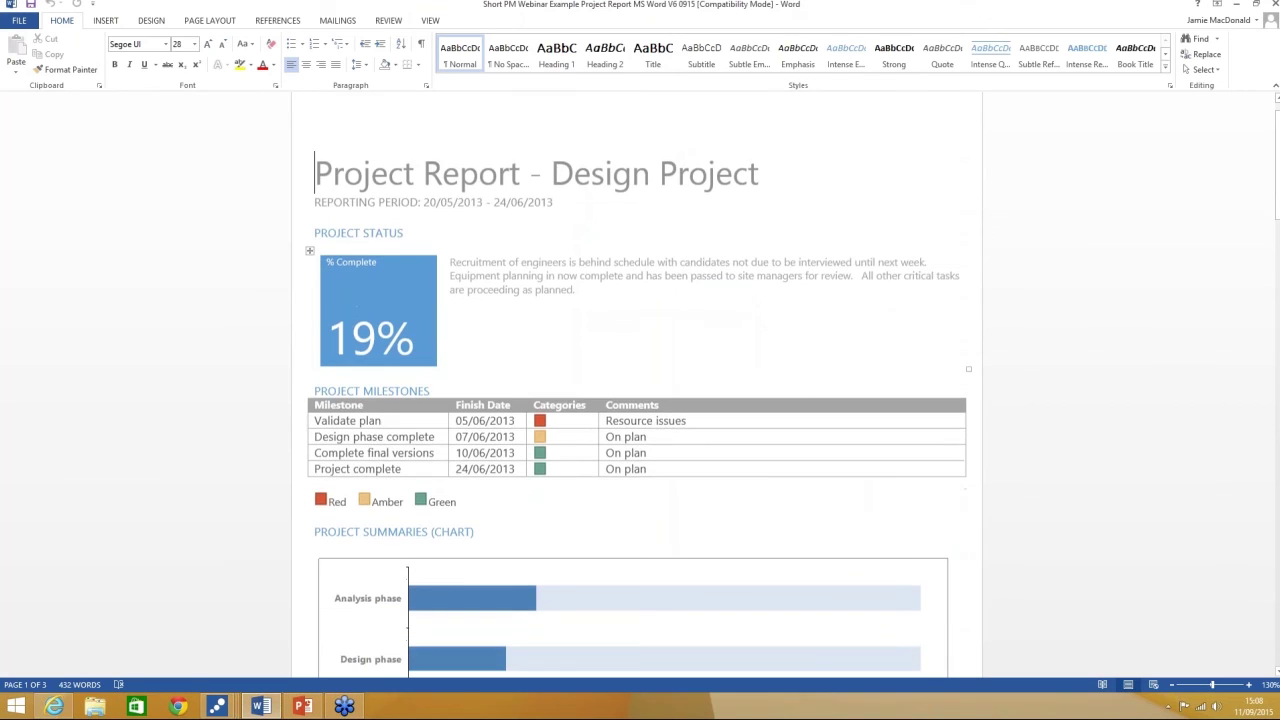
{"action": "scroll", "coordinate": [640, 380], "scroll_direction": "down", "scroll_amount": 5}
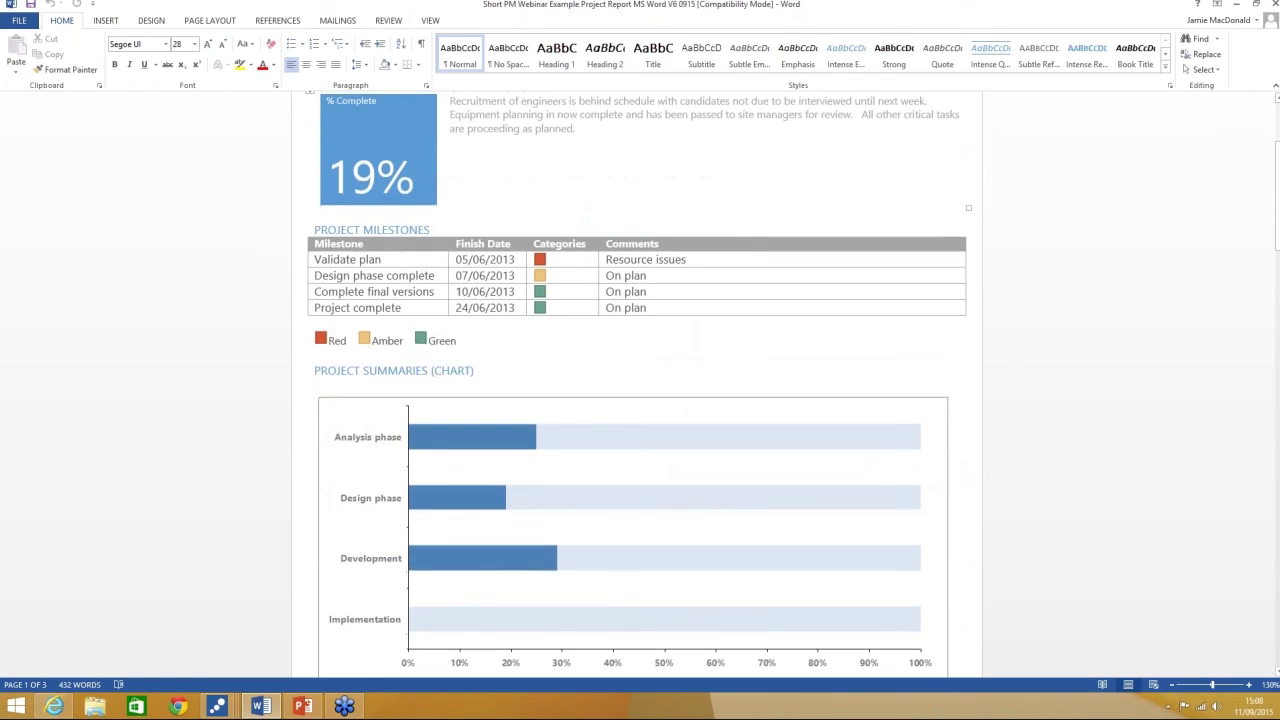
{"action": "scroll", "coordinate": [640, 380], "scroll_direction": "down", "scroll_amount": 6}
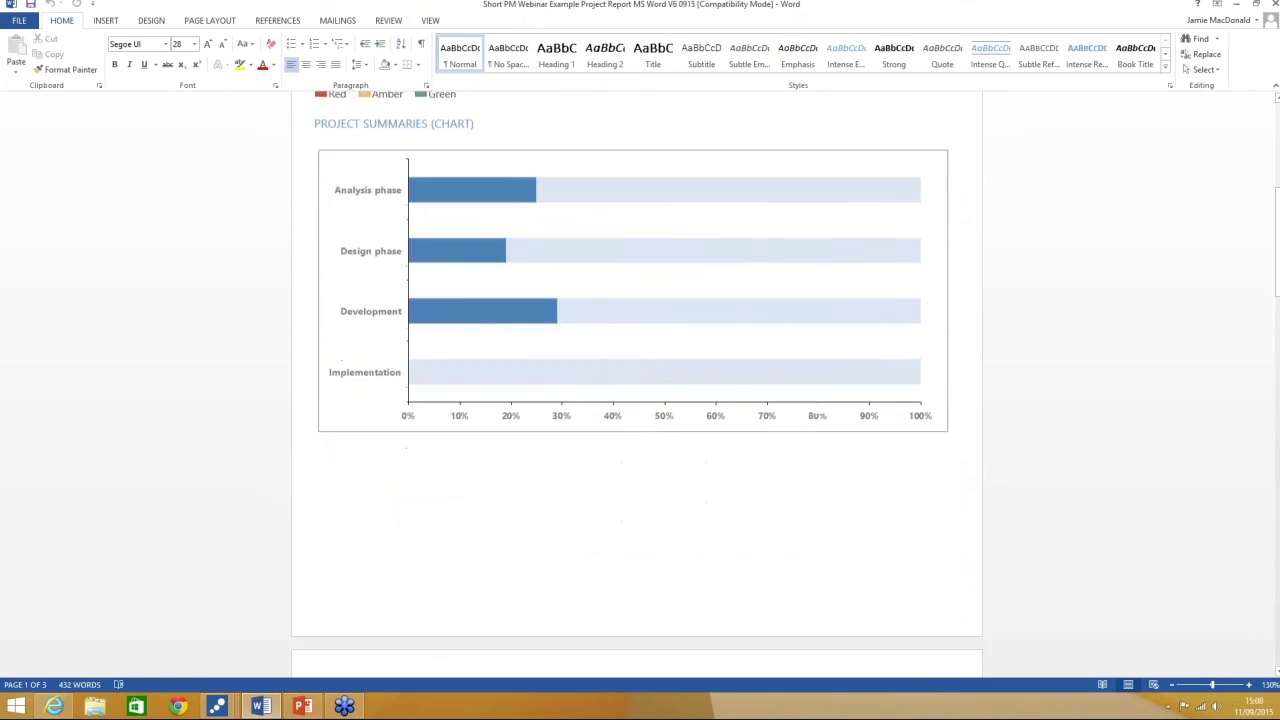
{"action": "scroll", "coordinate": [640, 380], "scroll_direction": "down", "scroll_amount": 4}
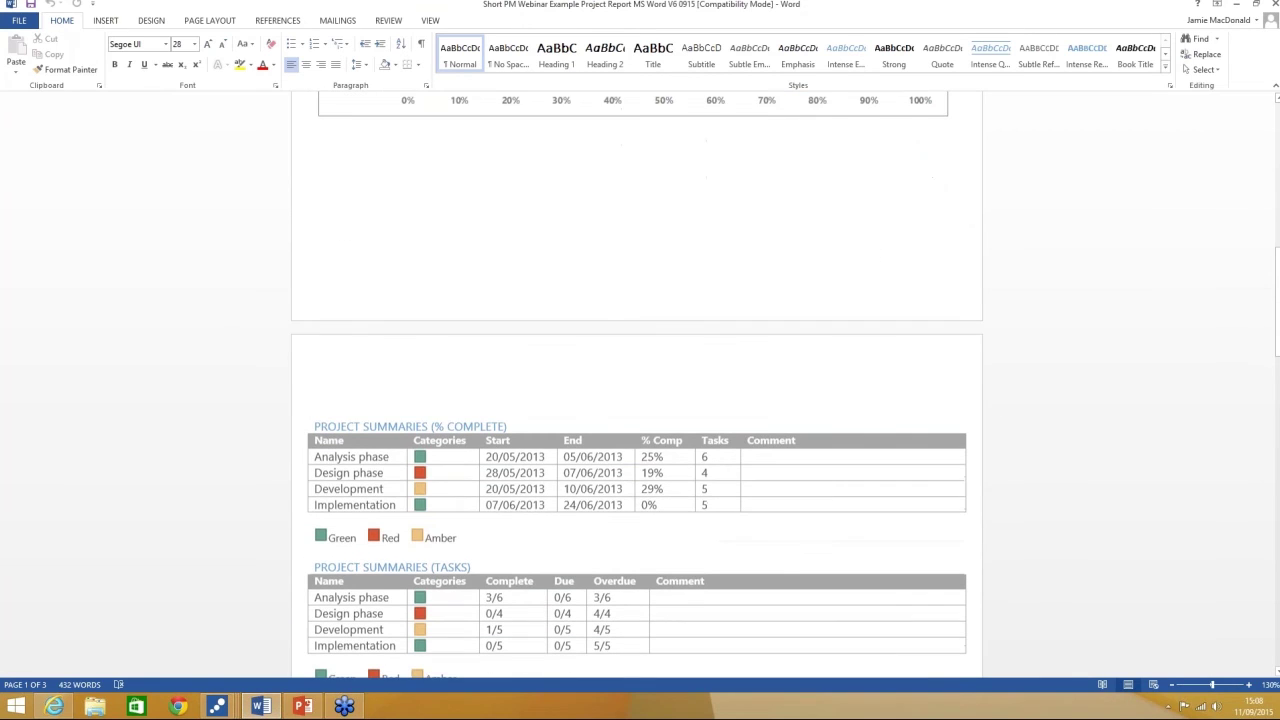
{"action": "scroll", "coordinate": [640, 380], "scroll_direction": "up", "scroll_amount": 10}
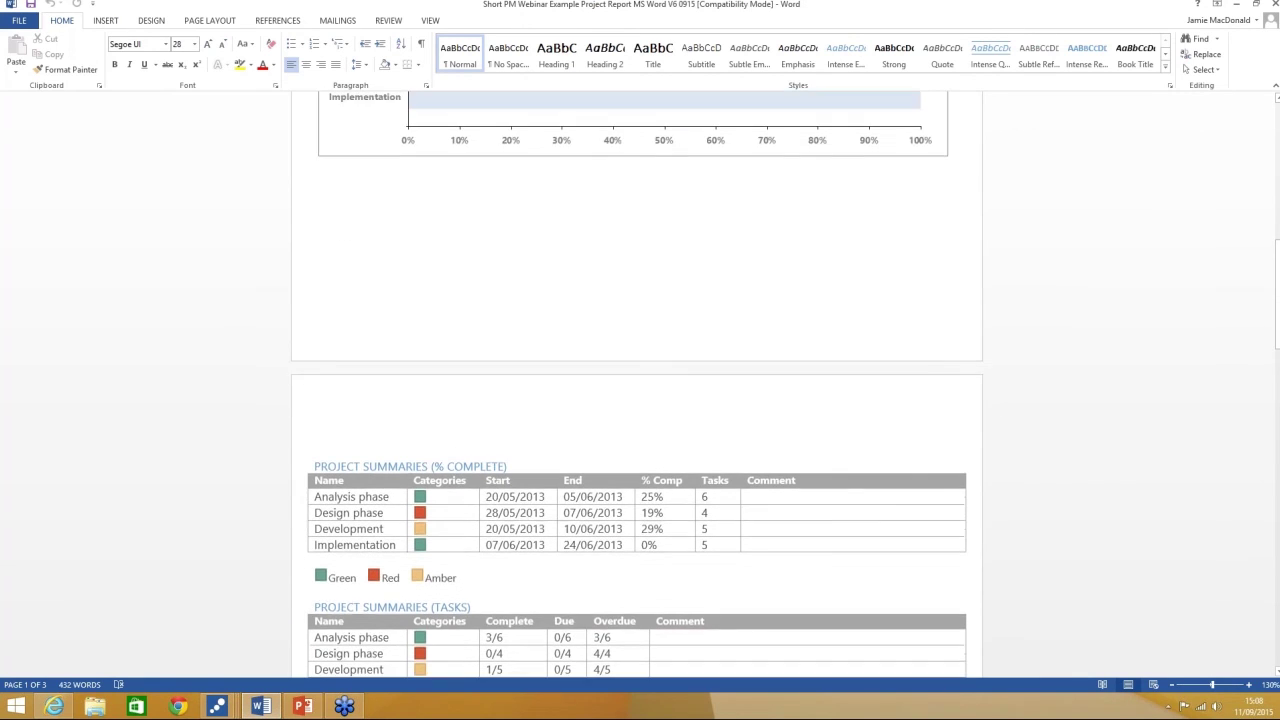
{"action": "scroll", "coordinate": [640, 380], "scroll_direction": "up", "scroll_amount": 6}
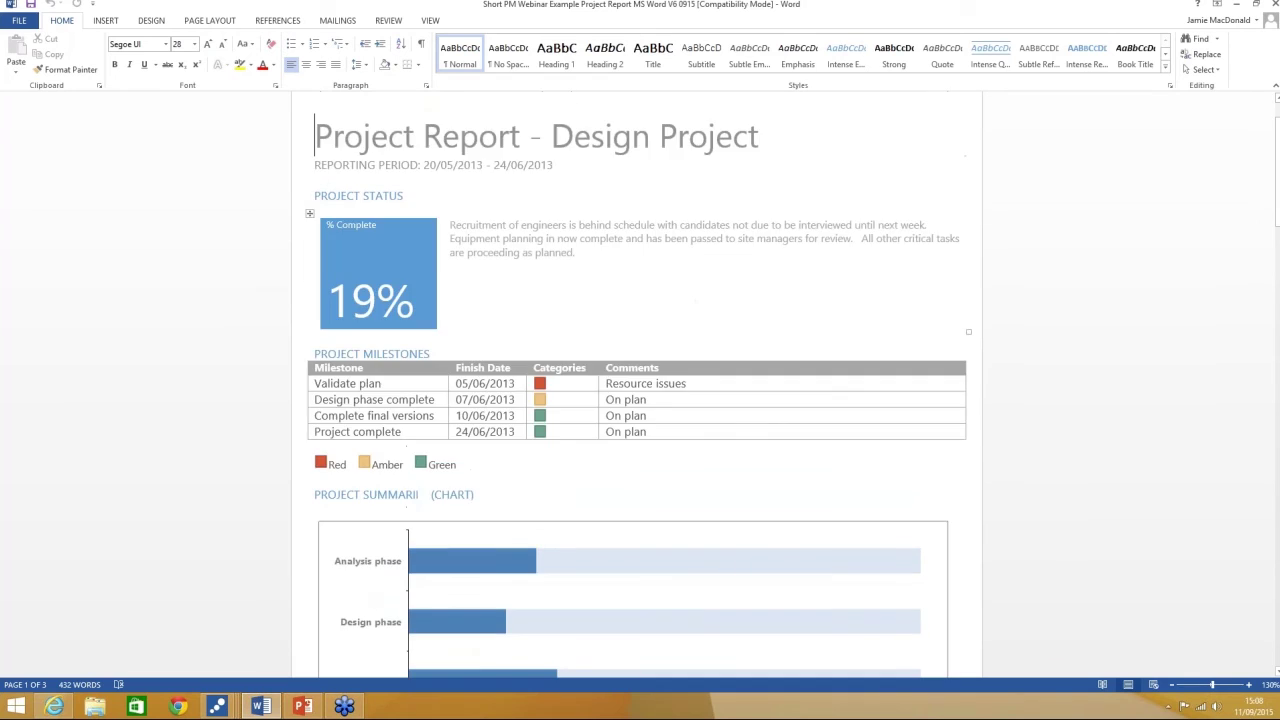
{"action": "scroll", "coordinate": [640, 380], "scroll_direction": "down", "scroll_amount": 8}
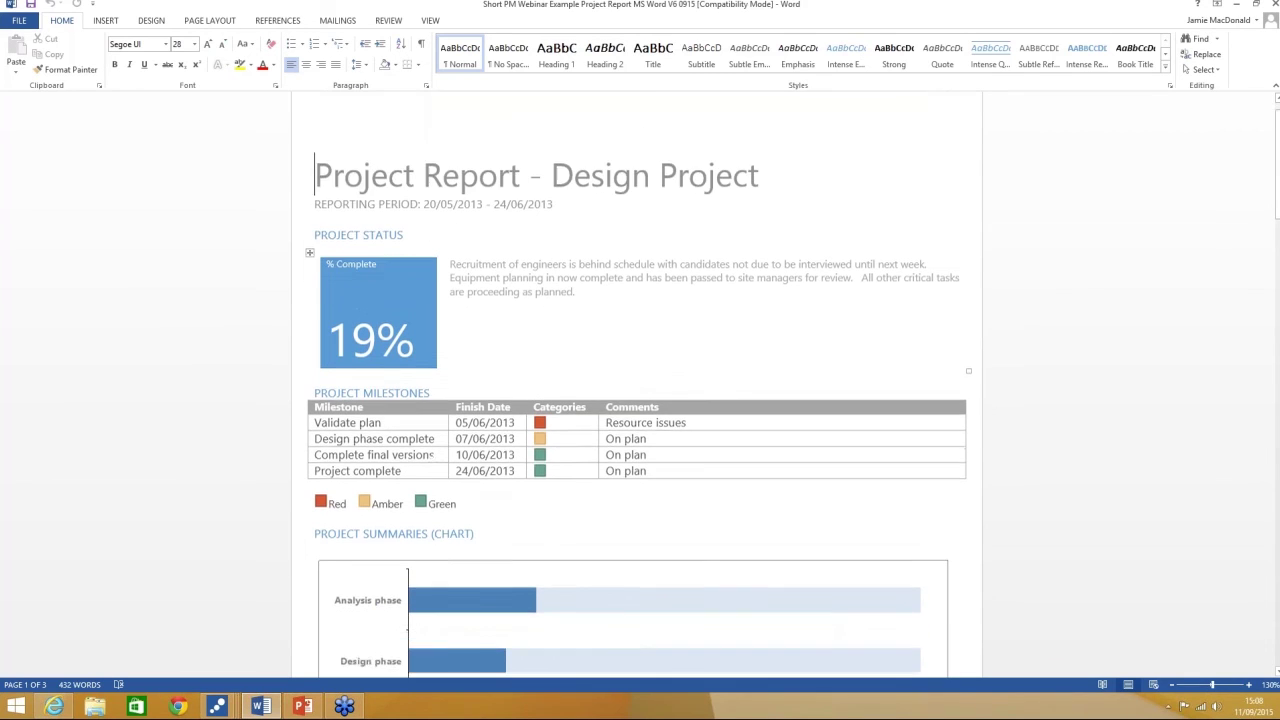
{"action": "scroll", "coordinate": [640, 380], "scroll_direction": "down", "scroll_amount": 12}
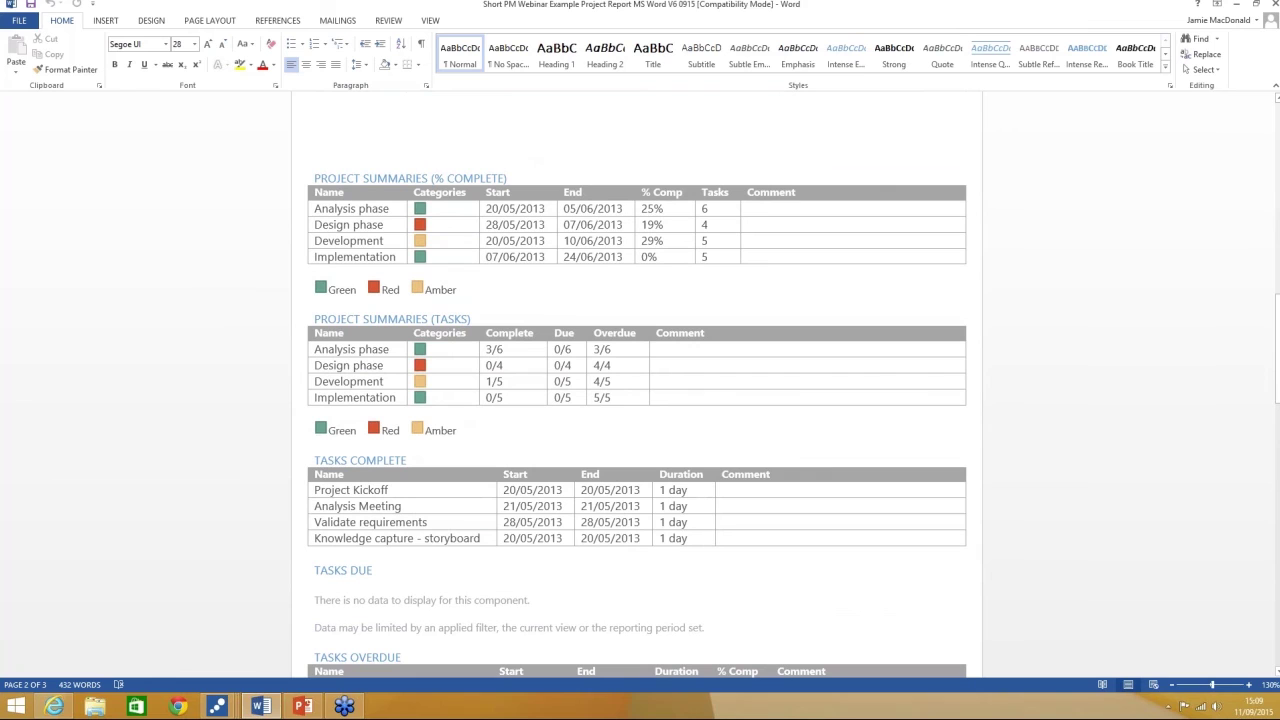
{"action": "scroll", "coordinate": [640, 380], "scroll_direction": "down", "scroll_amount": 2}
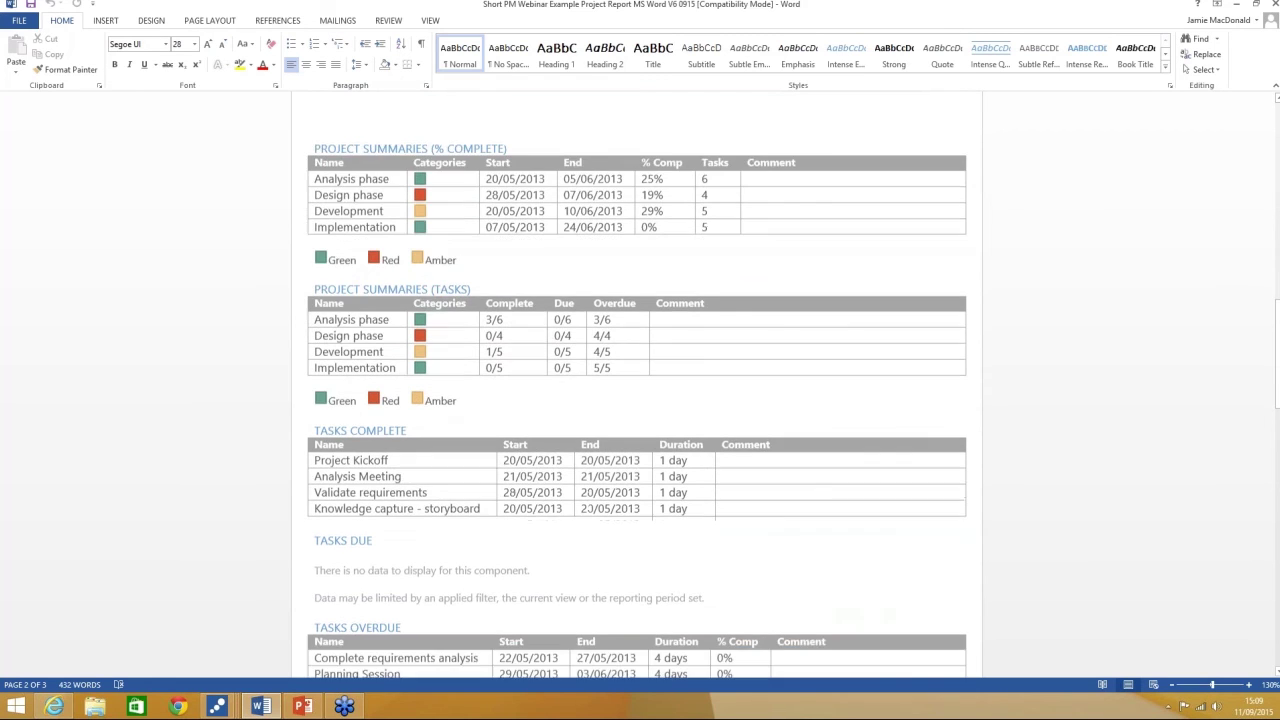
{"action": "scroll", "coordinate": [640, 380], "scroll_direction": "down", "scroll_amount": 6}
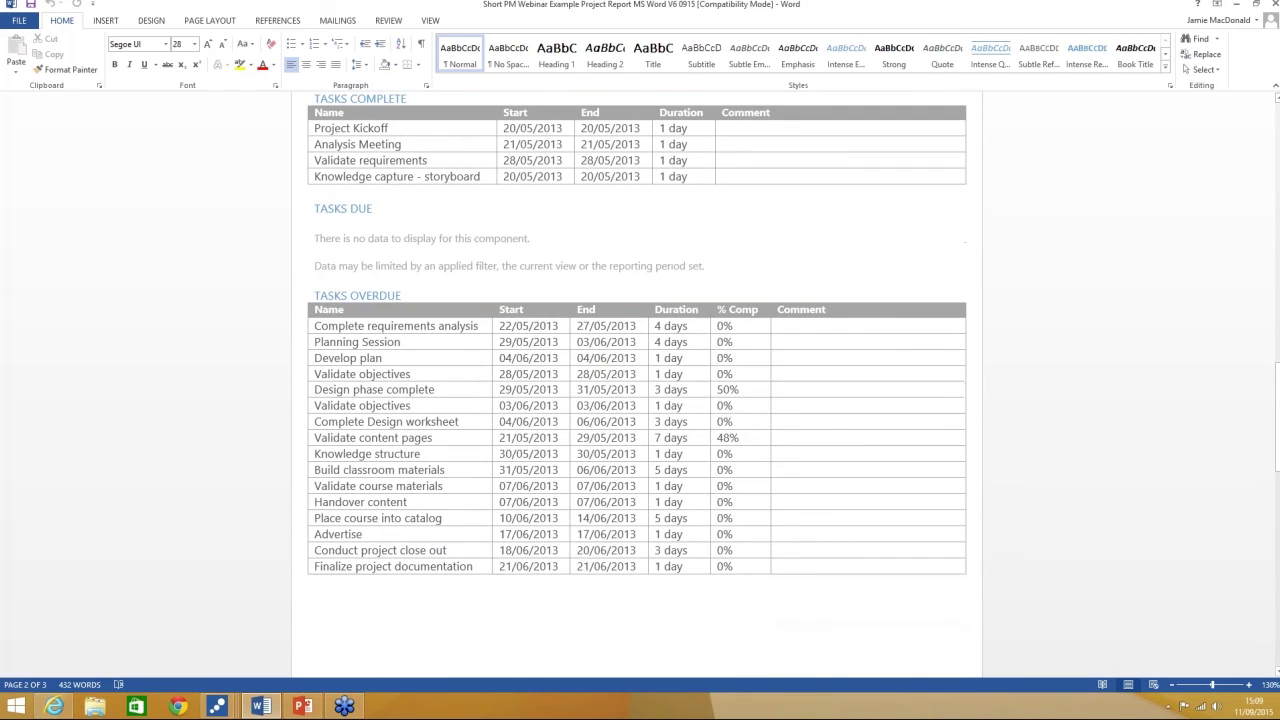
{"action": "scroll", "coordinate": [640, 380], "scroll_direction": "down", "scroll_amount": 8}
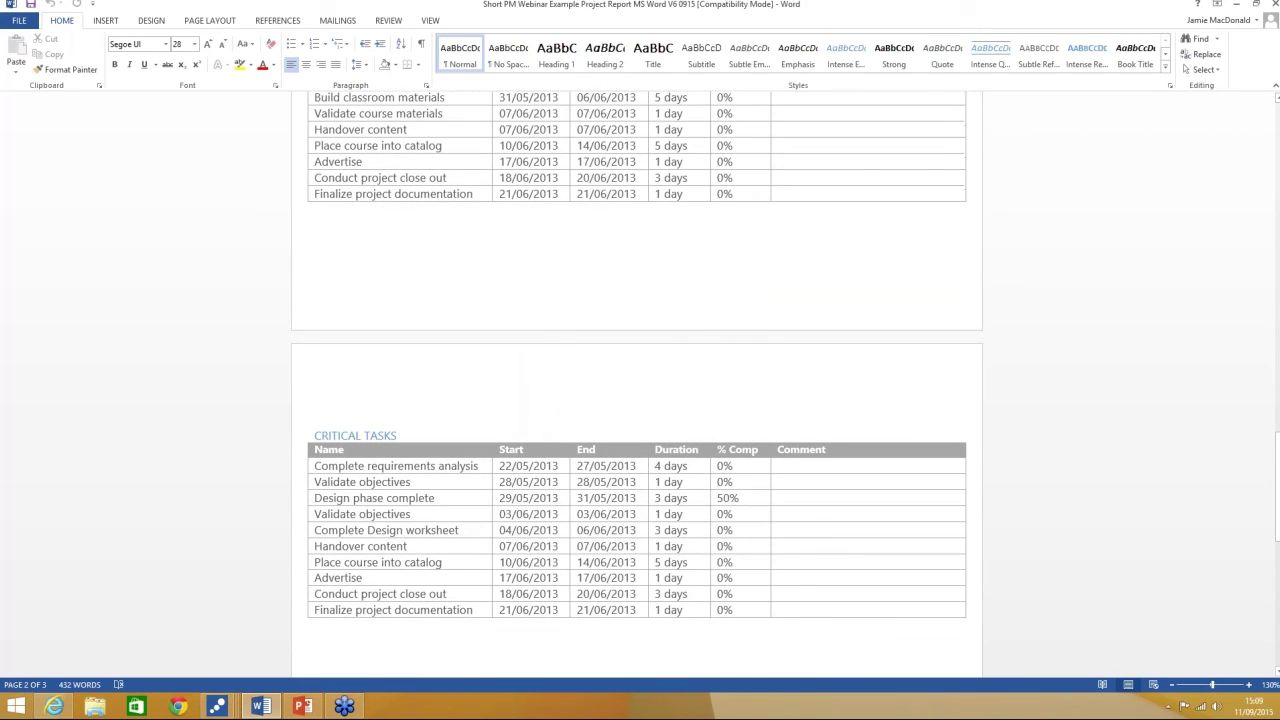
{"action": "scroll", "coordinate": [640, 380], "scroll_direction": "up", "scroll_amount": 20}
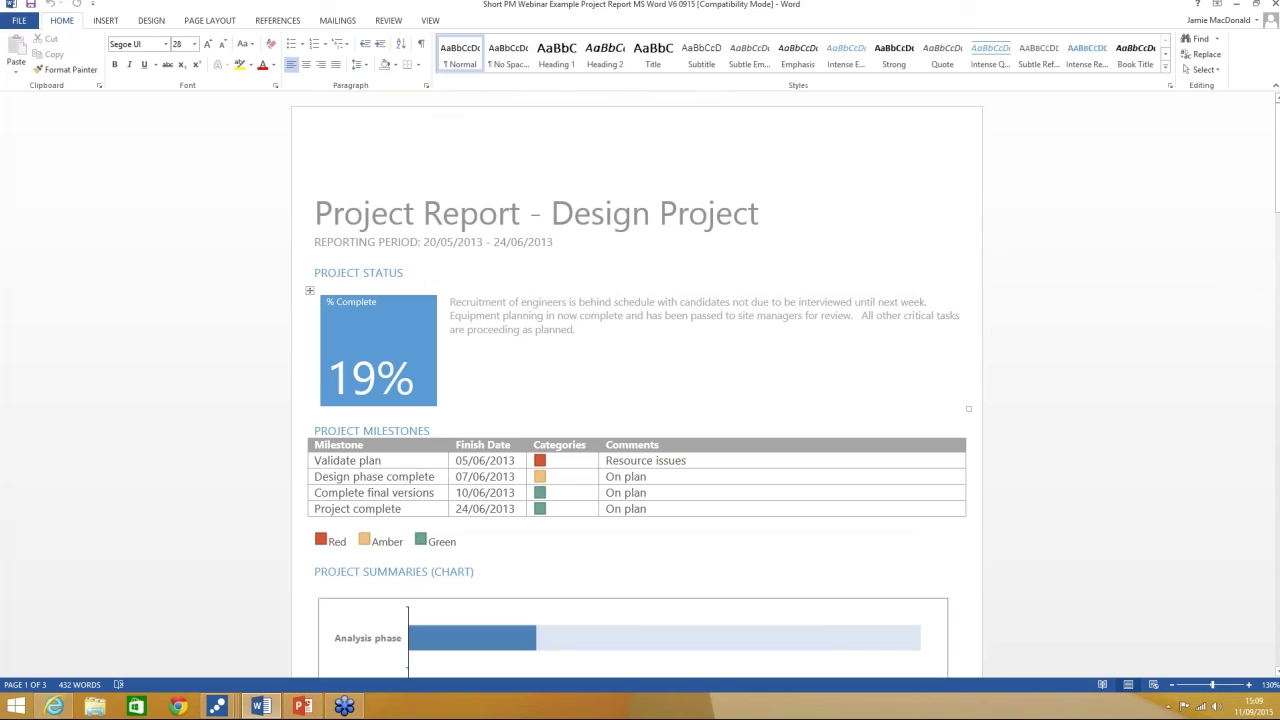
{"action": "left_click", "coordinate": [579, 331]}
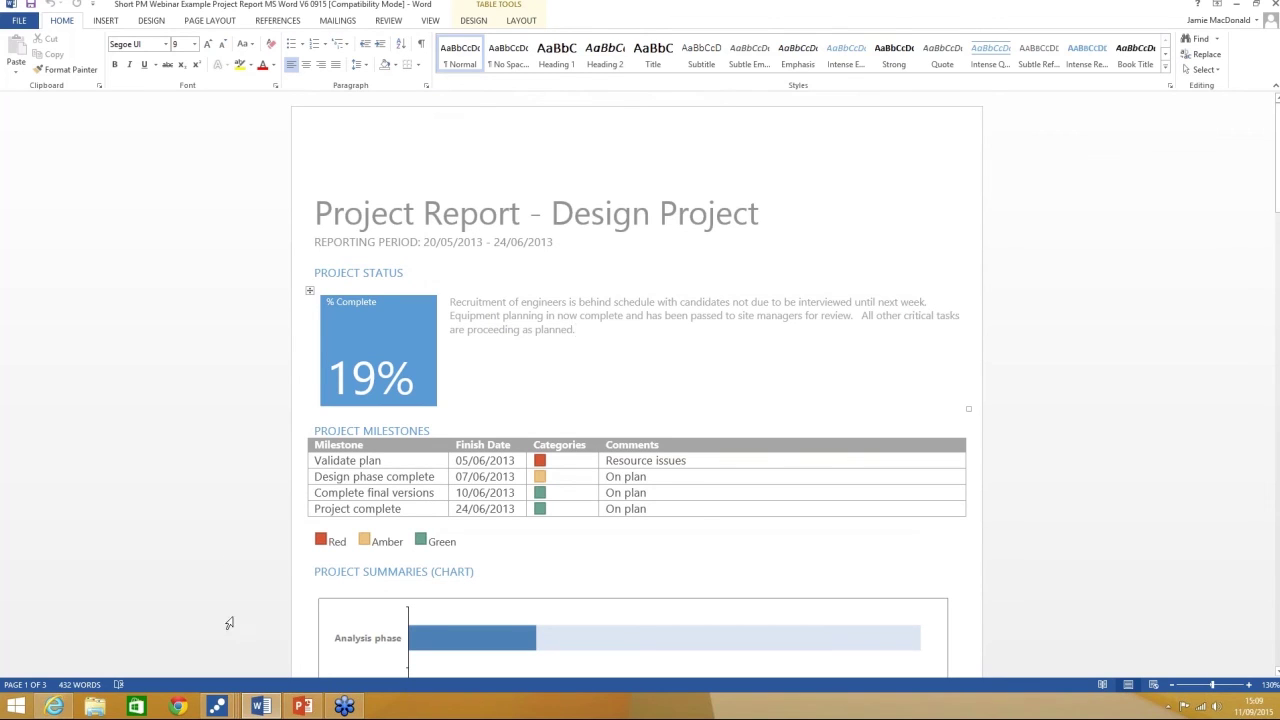
{"action": "mouse_move", "coordinate": [216, 706]}
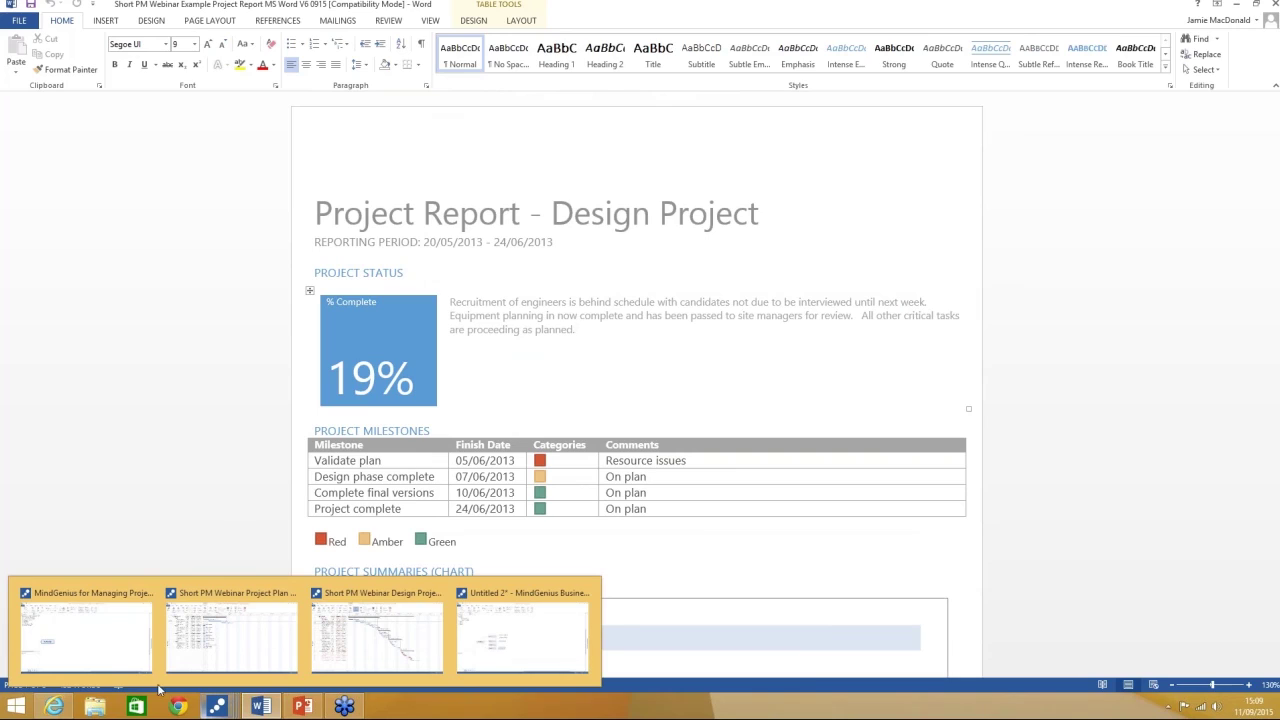
{"action": "left_click", "coordinate": [98, 650]}
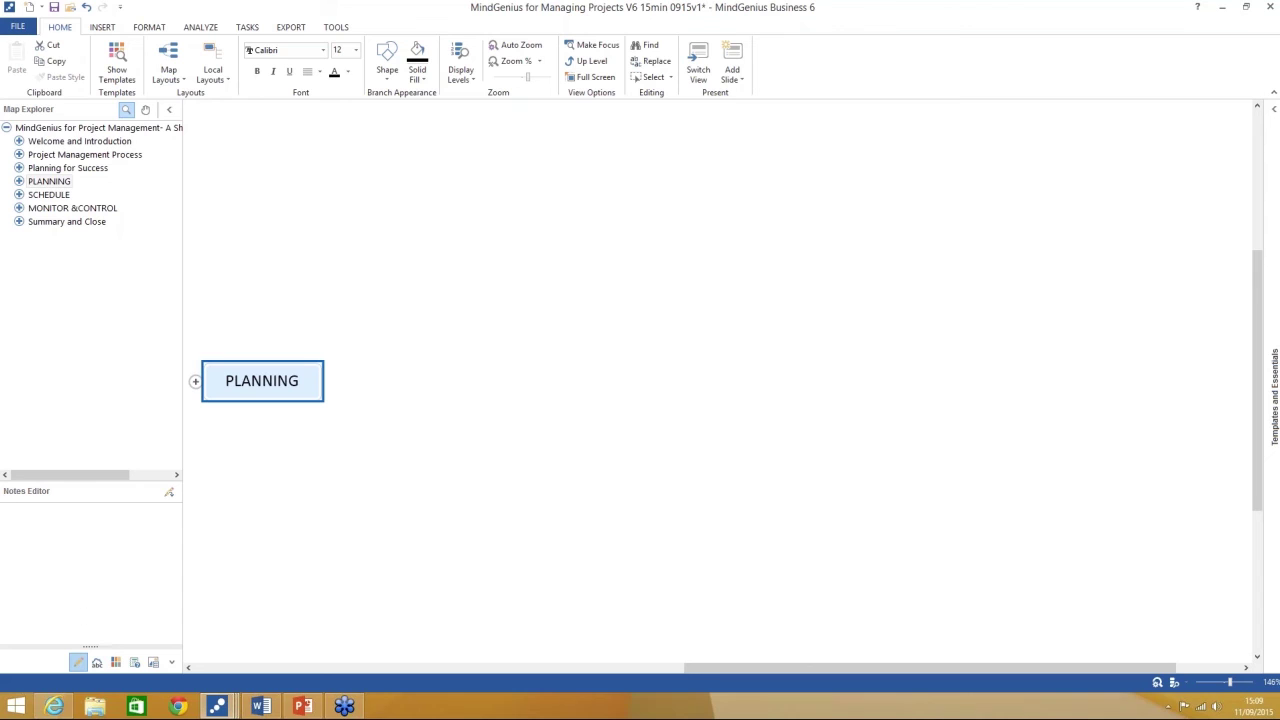
Open Summary and Close from Map Explorer and expand Strengths & Benefits and PLANNING
{"action": "left_click", "coordinate": [66, 221]}
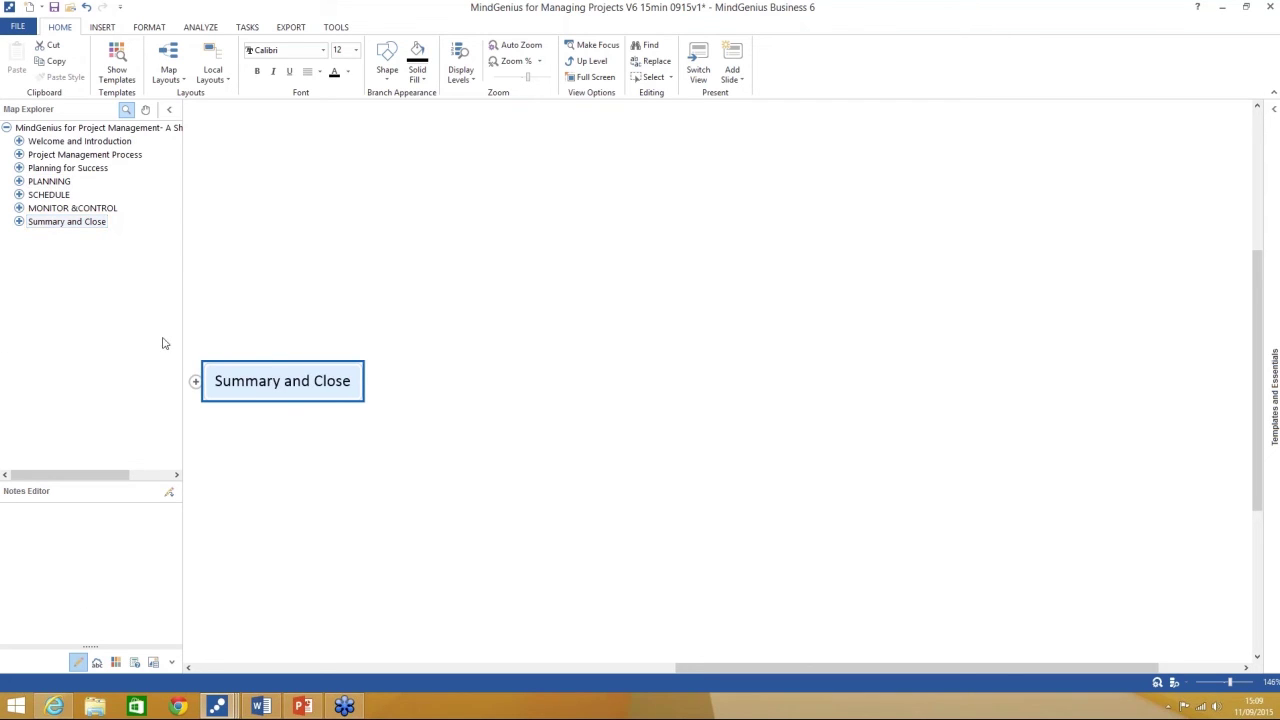
{"action": "left_click", "coordinate": [195, 381]}
{"action": "left_click", "coordinate": [410, 331]}
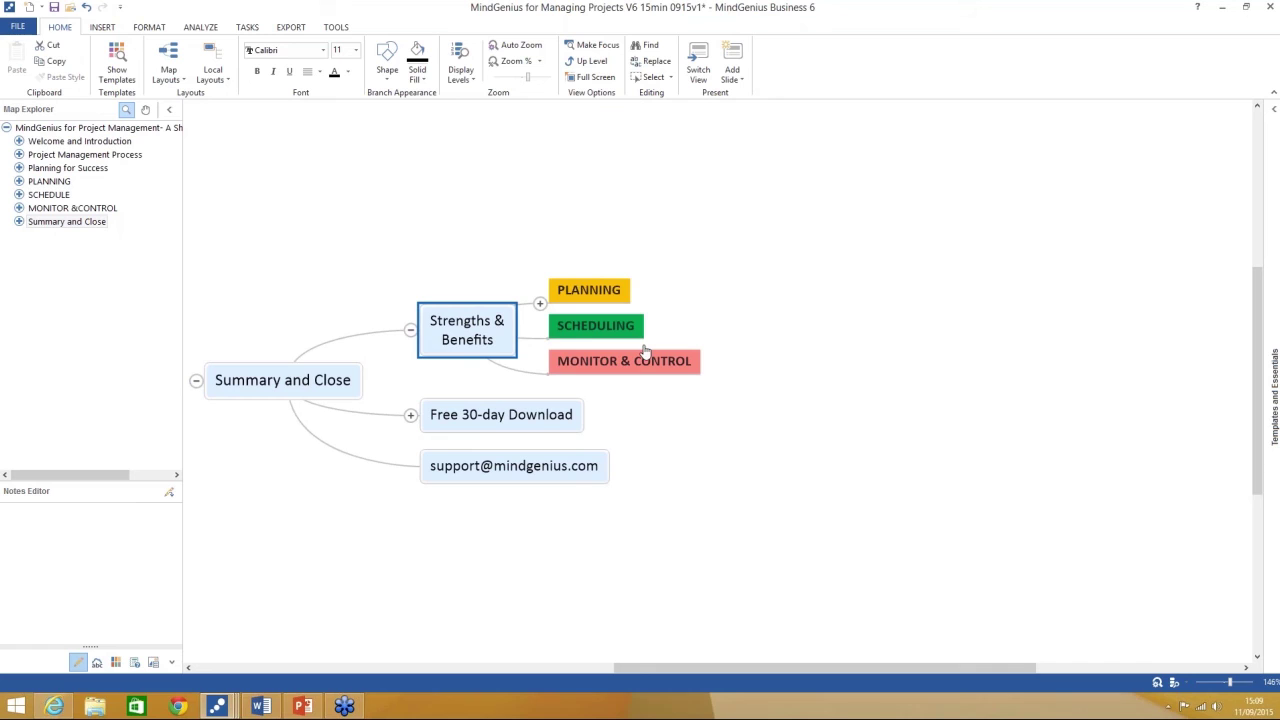
{"action": "left_click", "coordinate": [540, 304]}
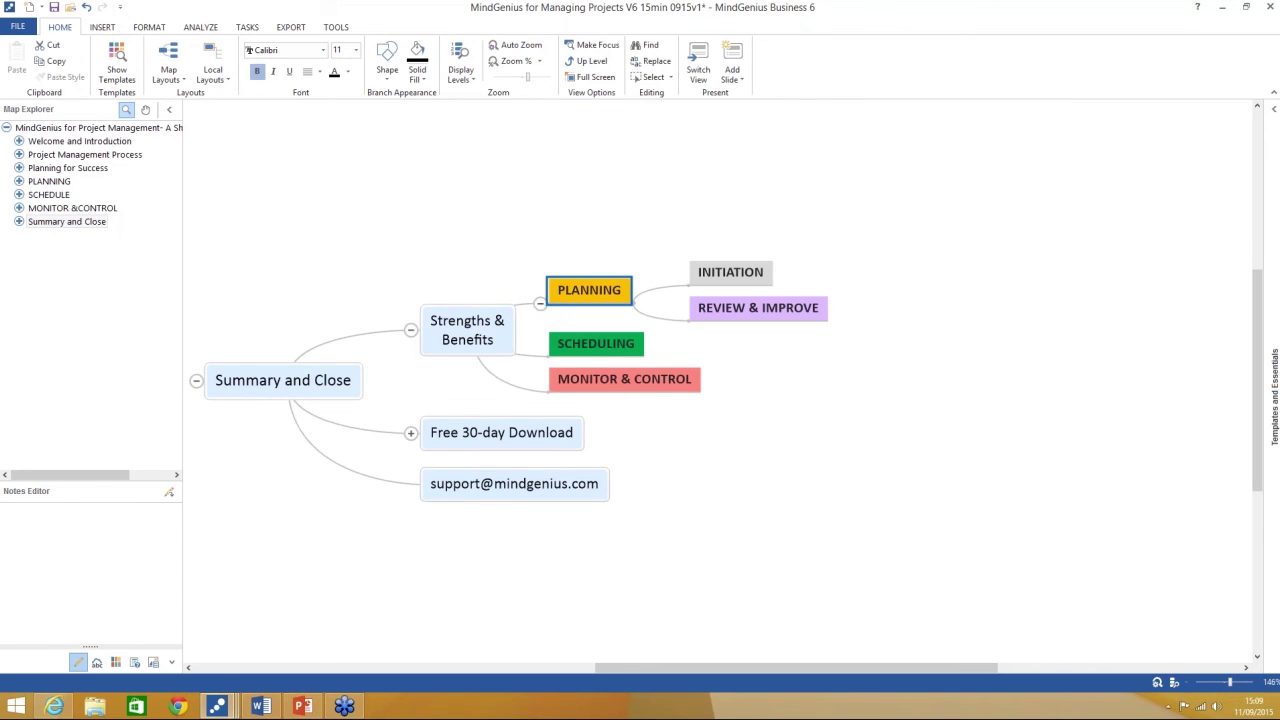
Drag INITIATION and REVIEW & IMPROVE directly under Strengths & Benefits
{"action": "left_click_drag", "start_coordinate": [610, 272], "coordinate": [585, 278]}
{"action": "left_click_drag", "start_coordinate": [712, 310], "coordinate": [612, 392]}
{"action": "left_click", "coordinate": [587, 258]}
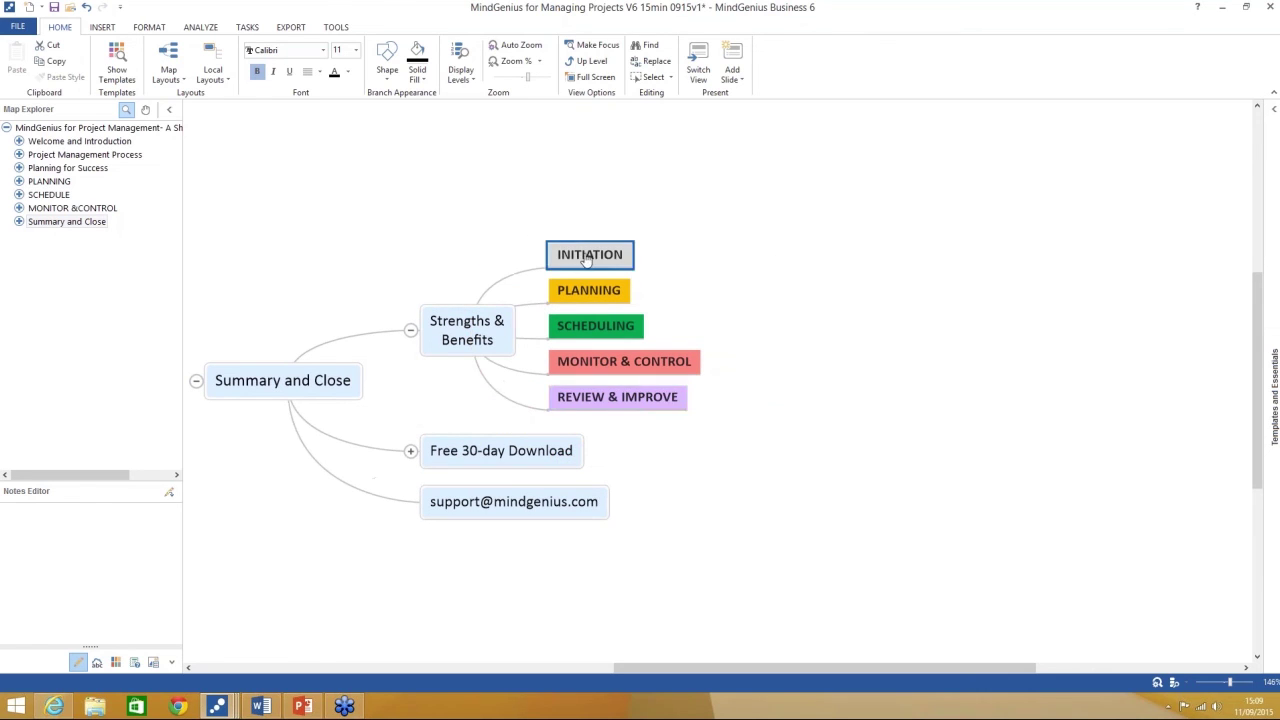
{"action": "left_click", "coordinate": [605, 399]}
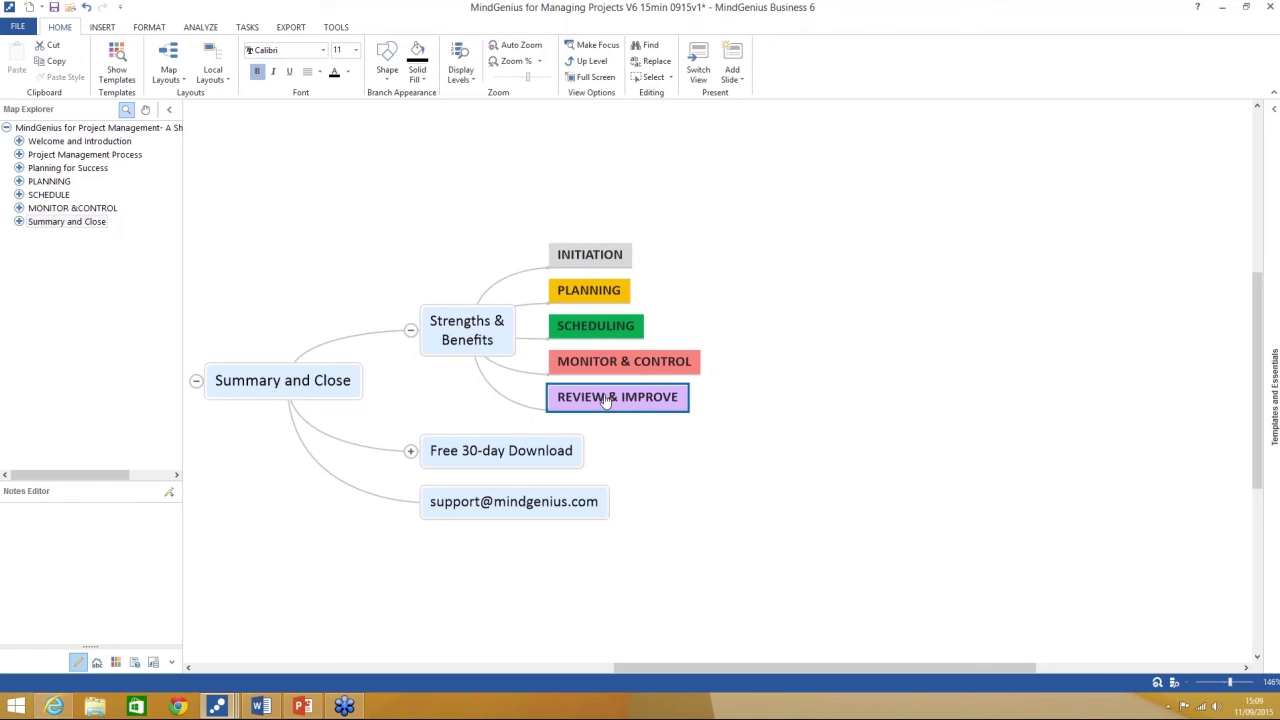
{"action": "left_click", "coordinate": [754, 434]}
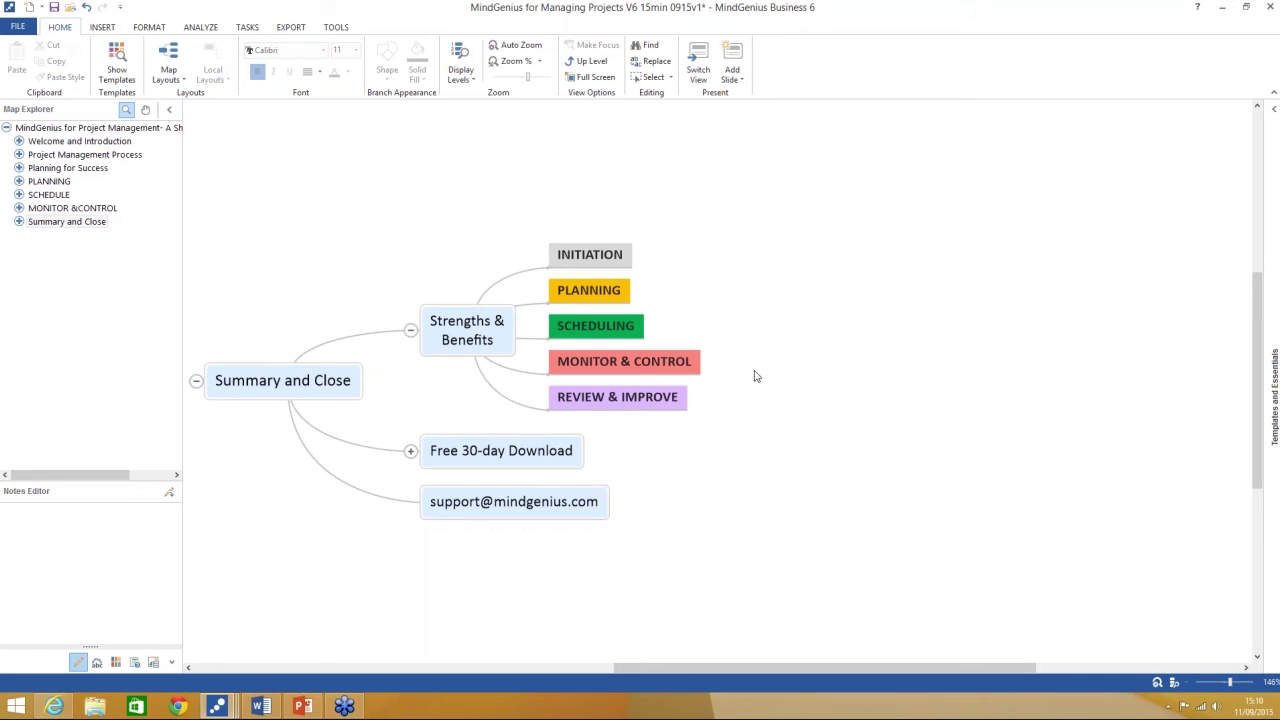
{"action": "left_click", "coordinate": [597, 258]}
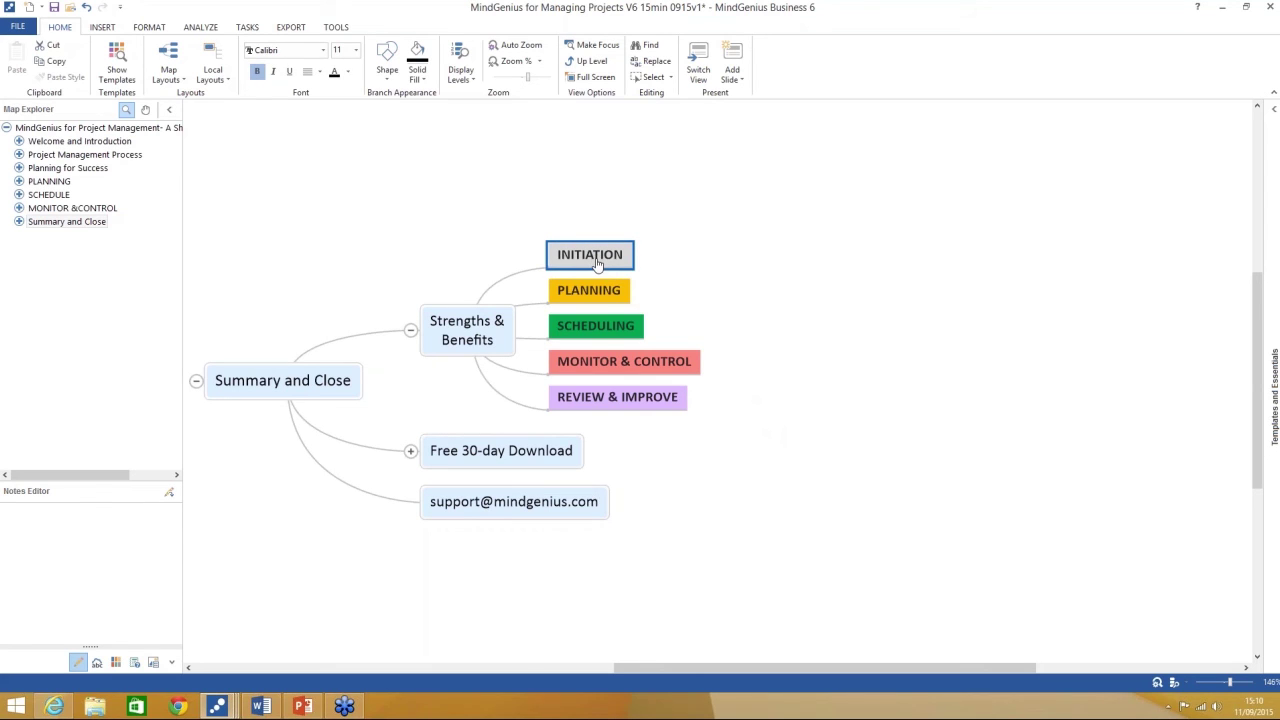
{"action": "left_click", "coordinate": [601, 296]}
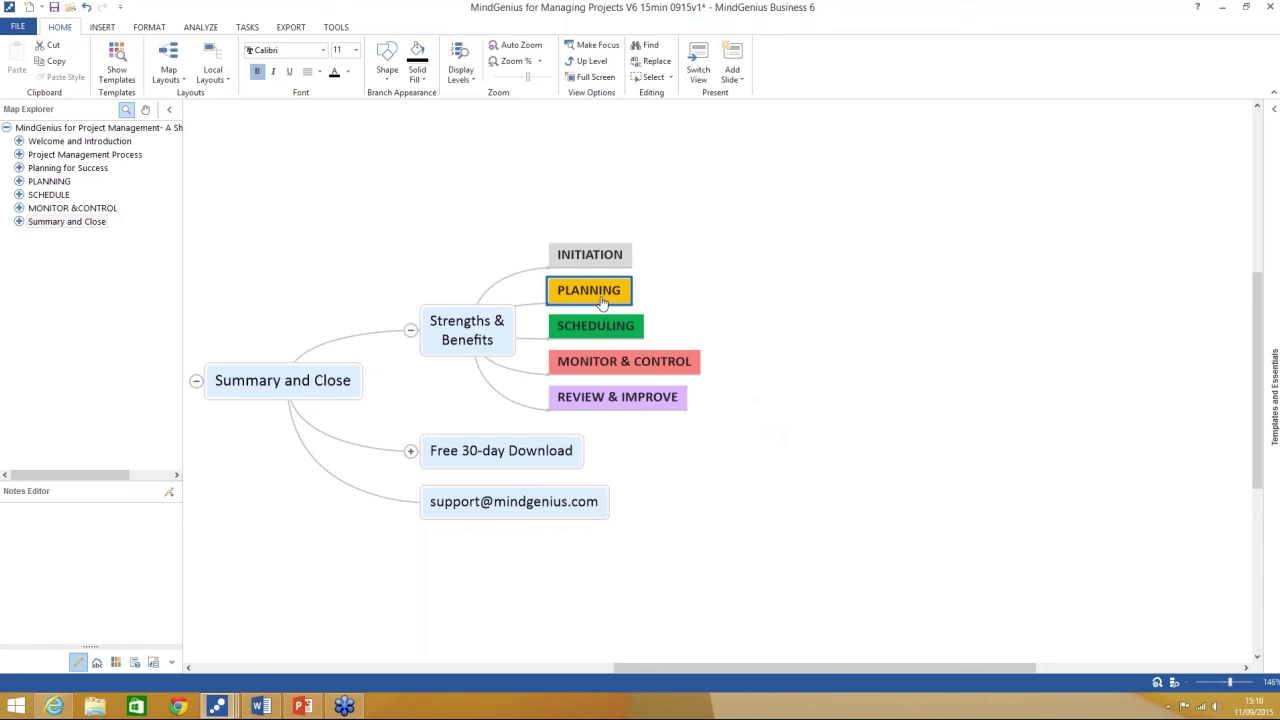
{"action": "left_click", "coordinate": [600, 334]}
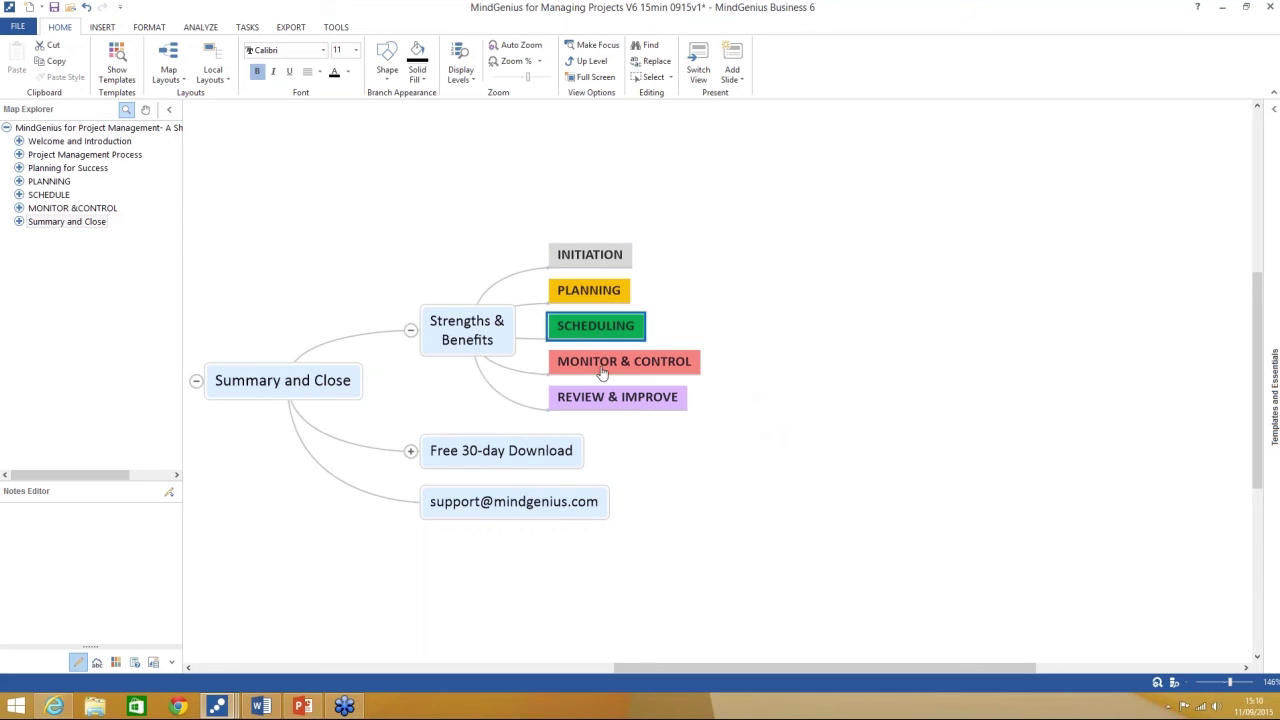
{"action": "left_click", "coordinate": [603, 370]}
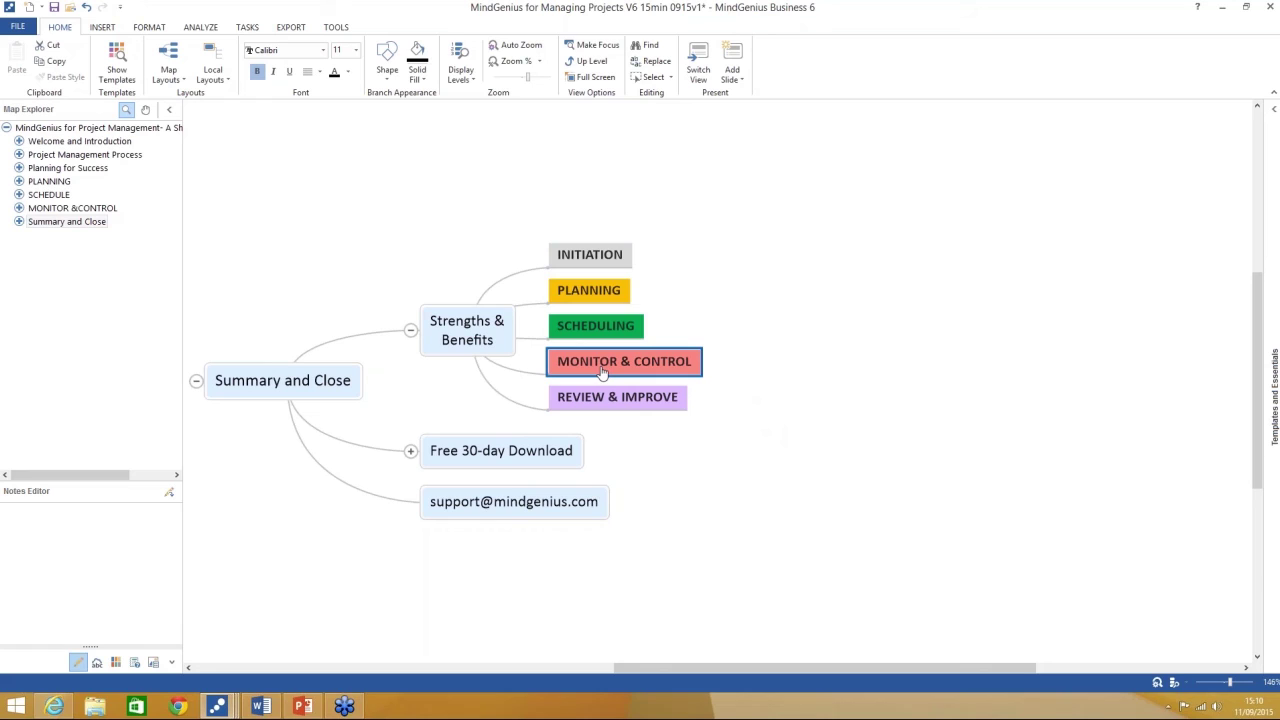
{"action": "left_click", "coordinate": [606, 399]}
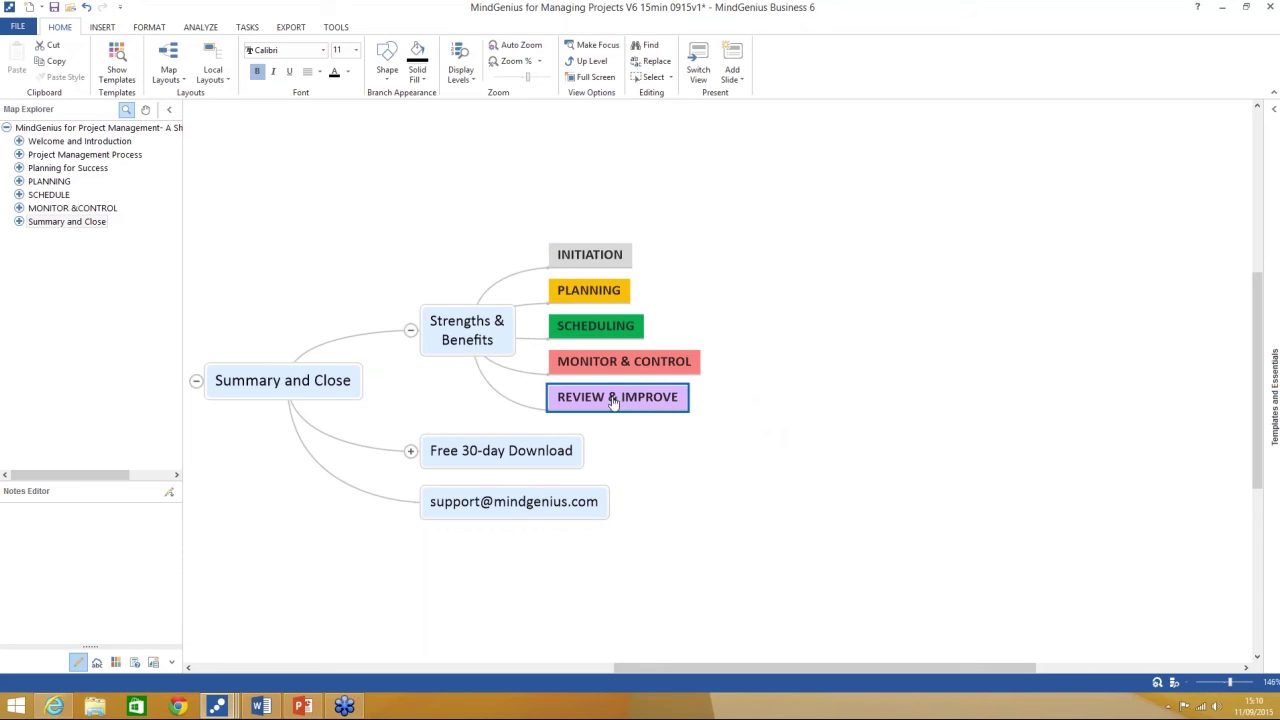
{"action": "left_click", "coordinate": [527, 462]}
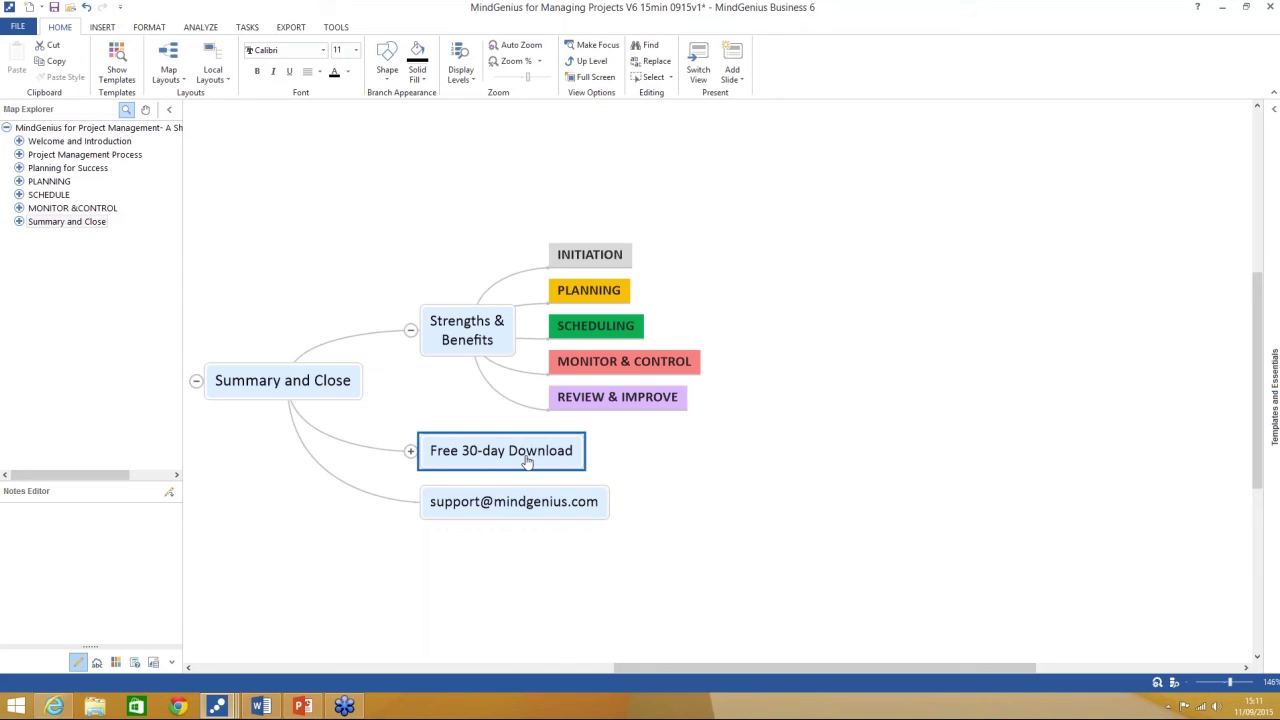
{"action": "left_click", "coordinate": [521, 505]}
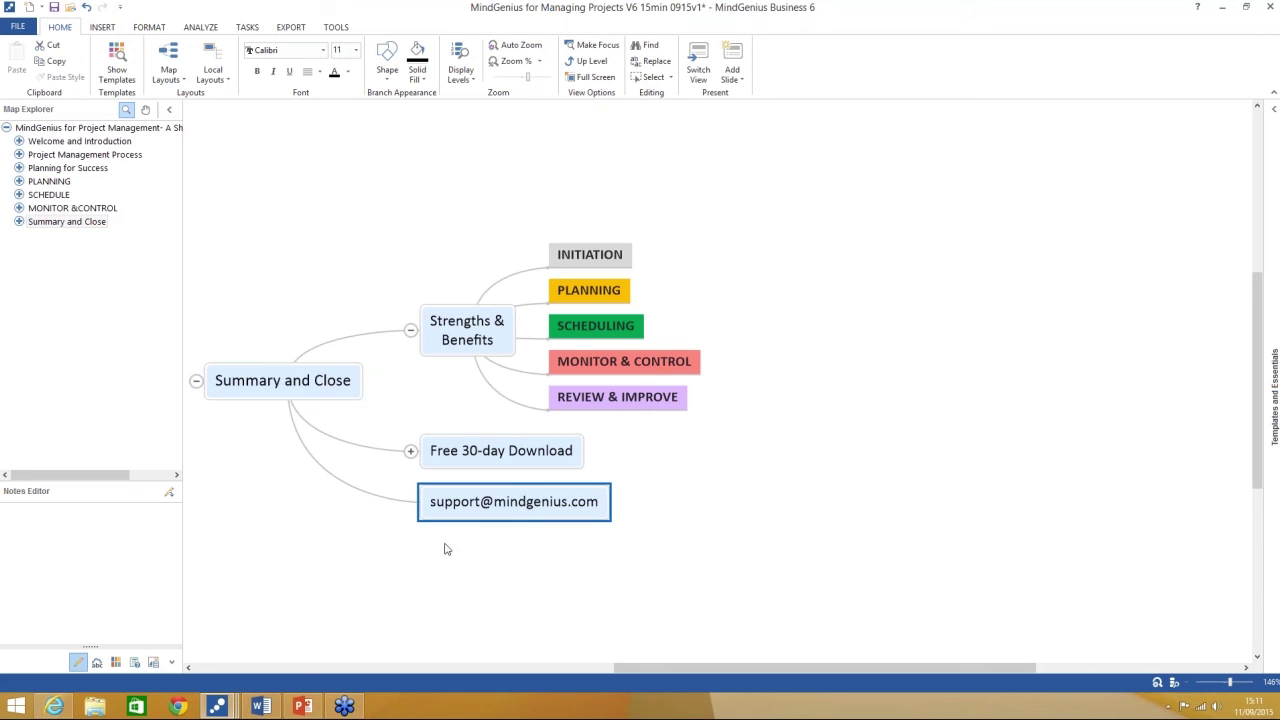
Bring PowerPoint forward and run the slide show from slide 3, the Thank You slide
{"action": "left_click", "coordinate": [303, 707]}
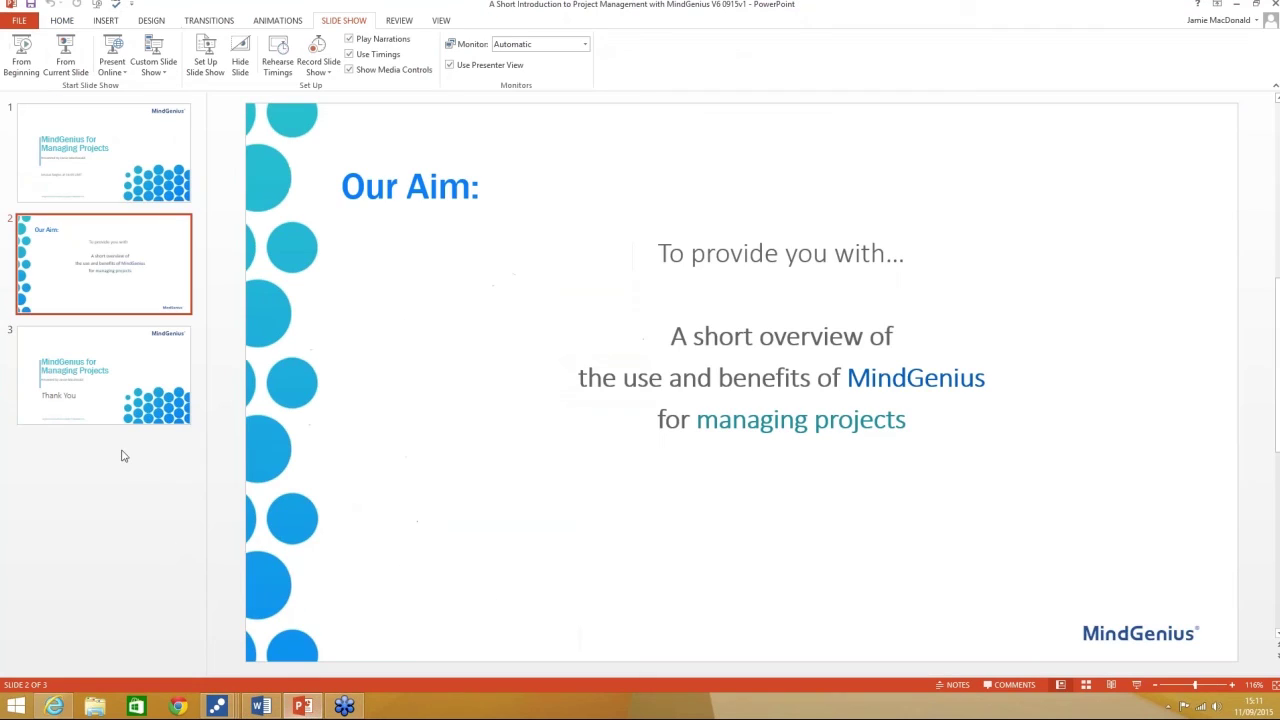
{"action": "left_click", "coordinate": [109, 394]}
{"action": "left_click", "coordinate": [65, 55]}
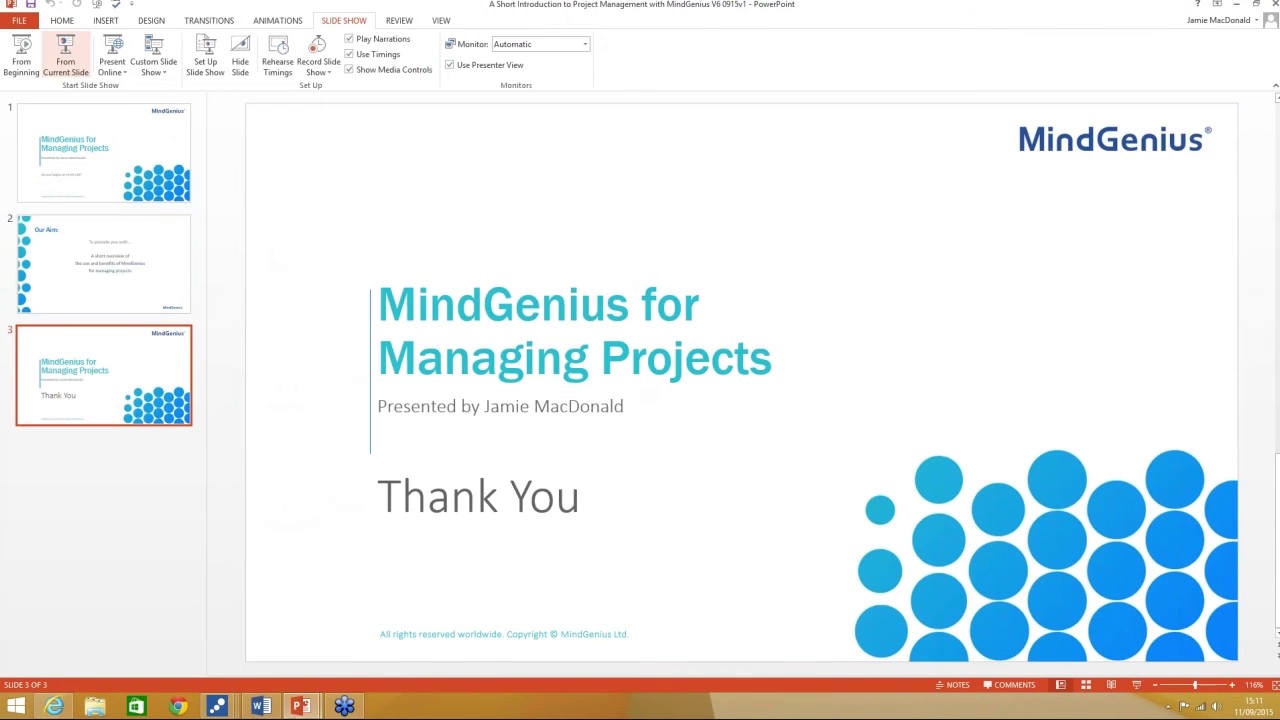